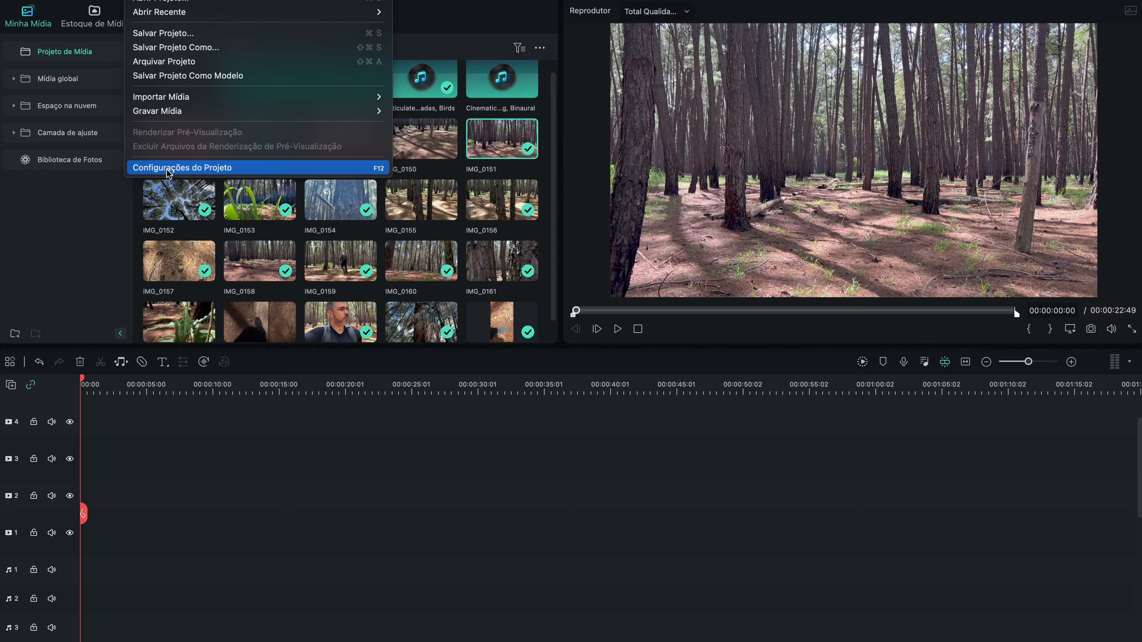
Step: Check the available frame rates in the project settings and keep the current configuration
left_click(167, 171)
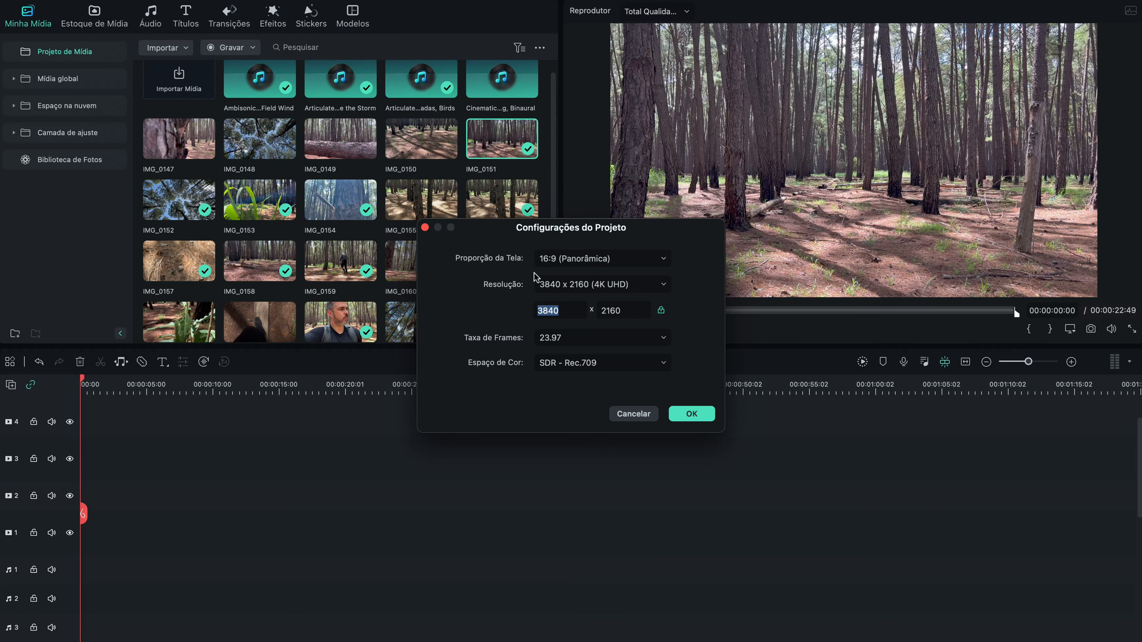
left_click(556, 343)
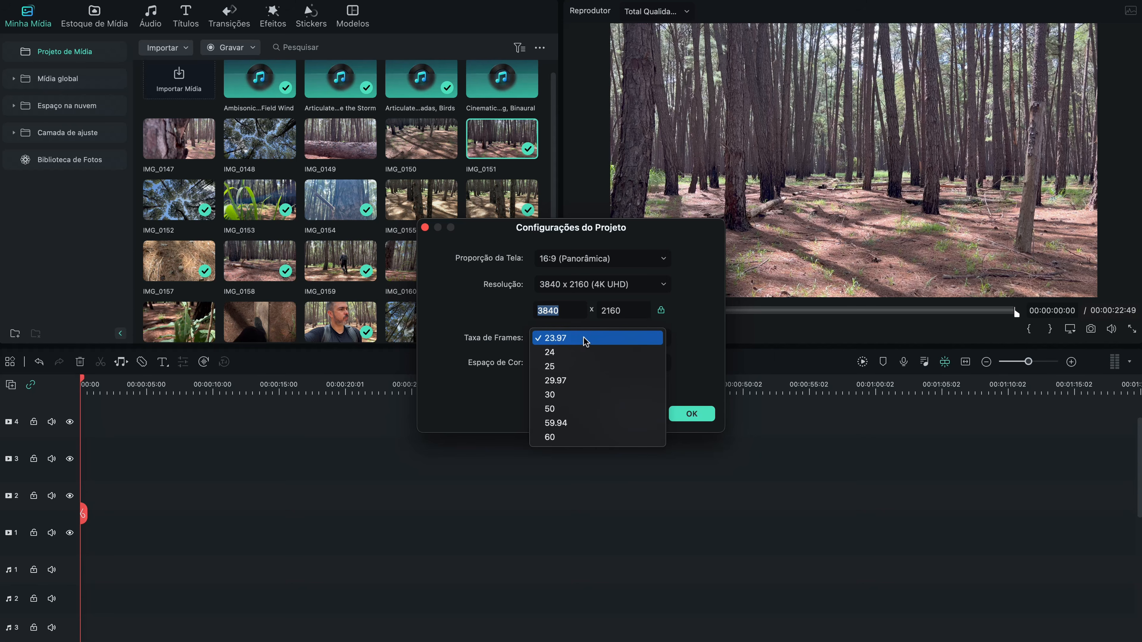
left_click(504, 326)
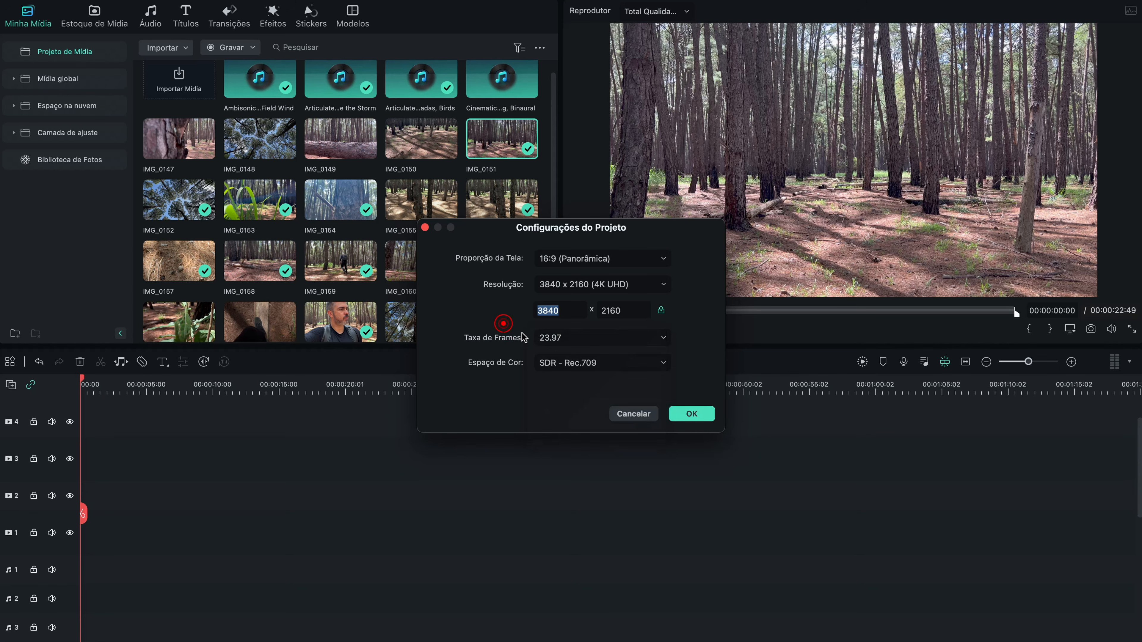
left_click(684, 416)
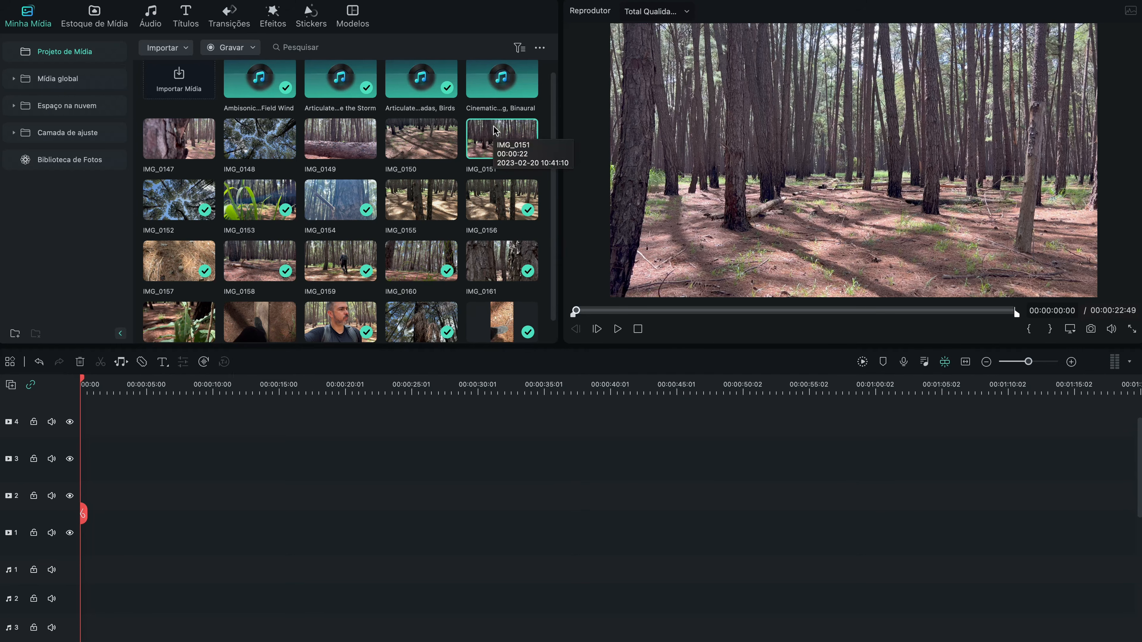
Step: Preview media clip IMG_0151 and mark its in point at 00:00:02:08
double_click(483, 143)
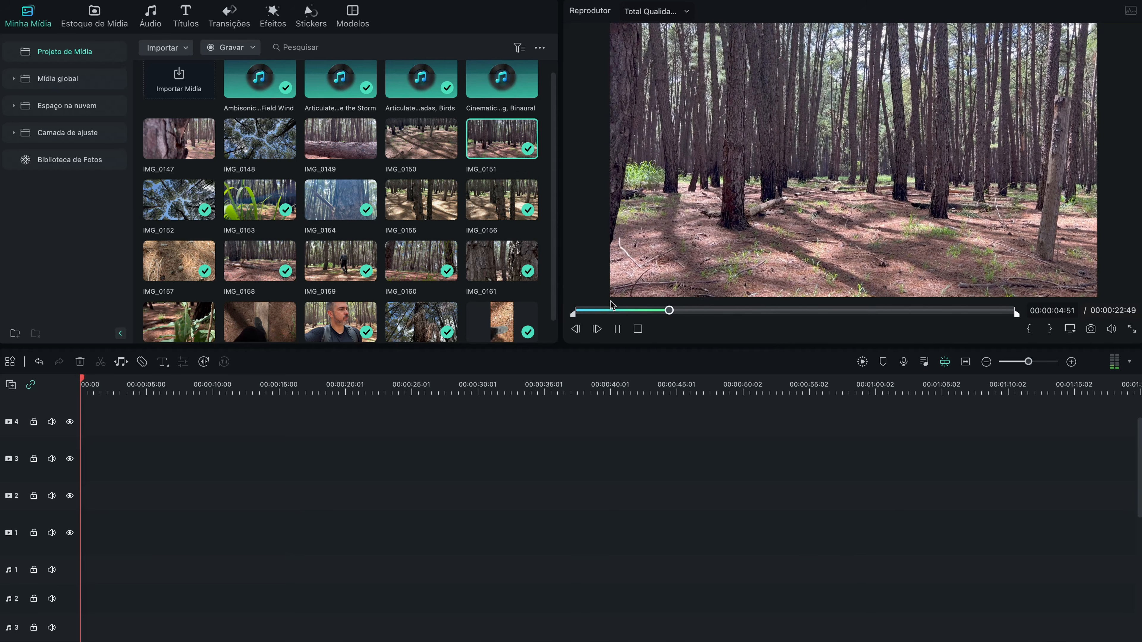
left_click(598, 310)
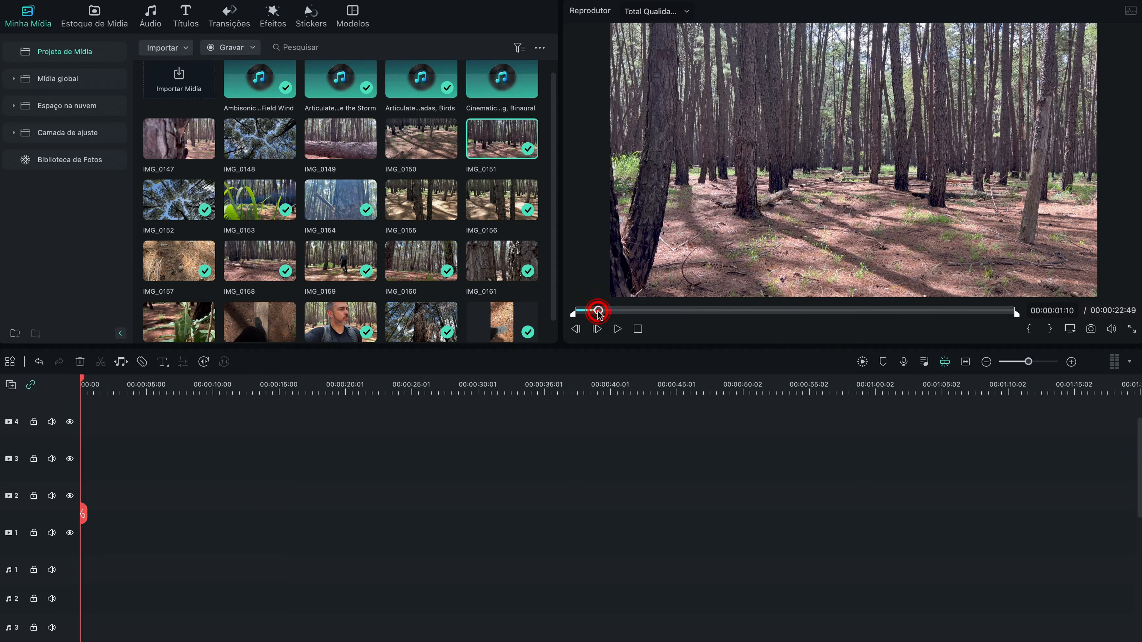
left_click_drag(805, 310, 874, 310)
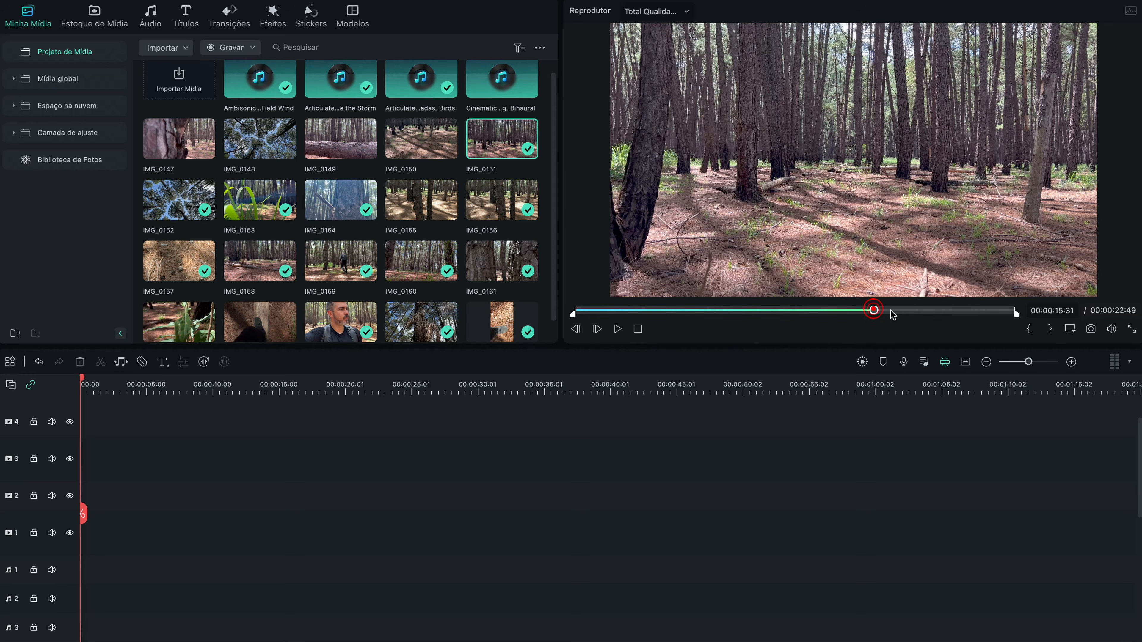
left_click(591, 310)
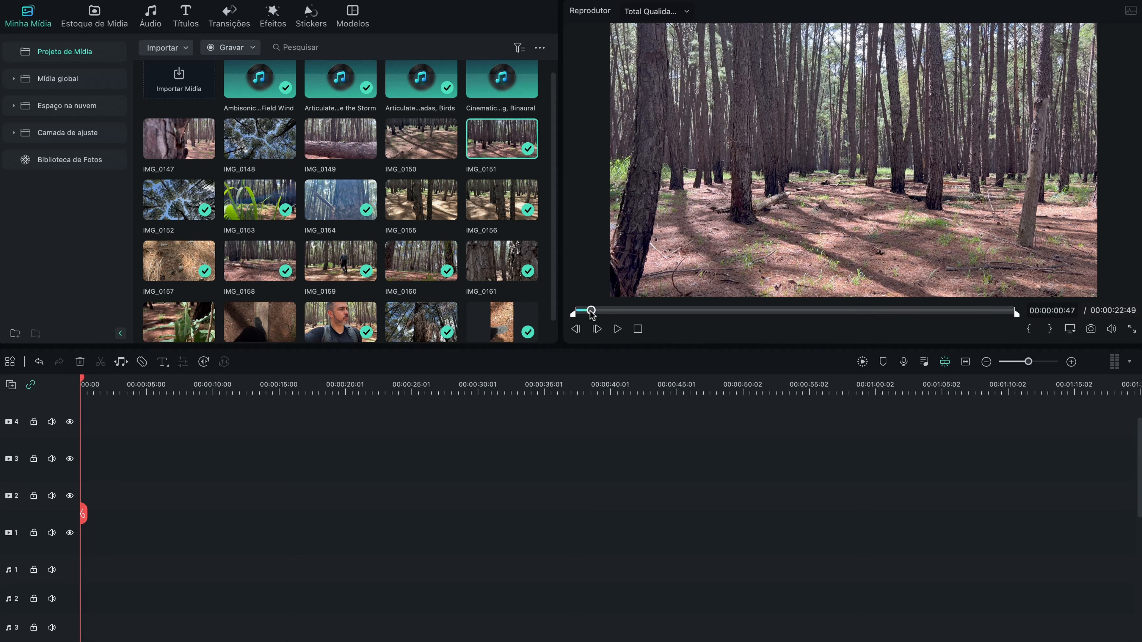
left_click(587, 311)
key("space")
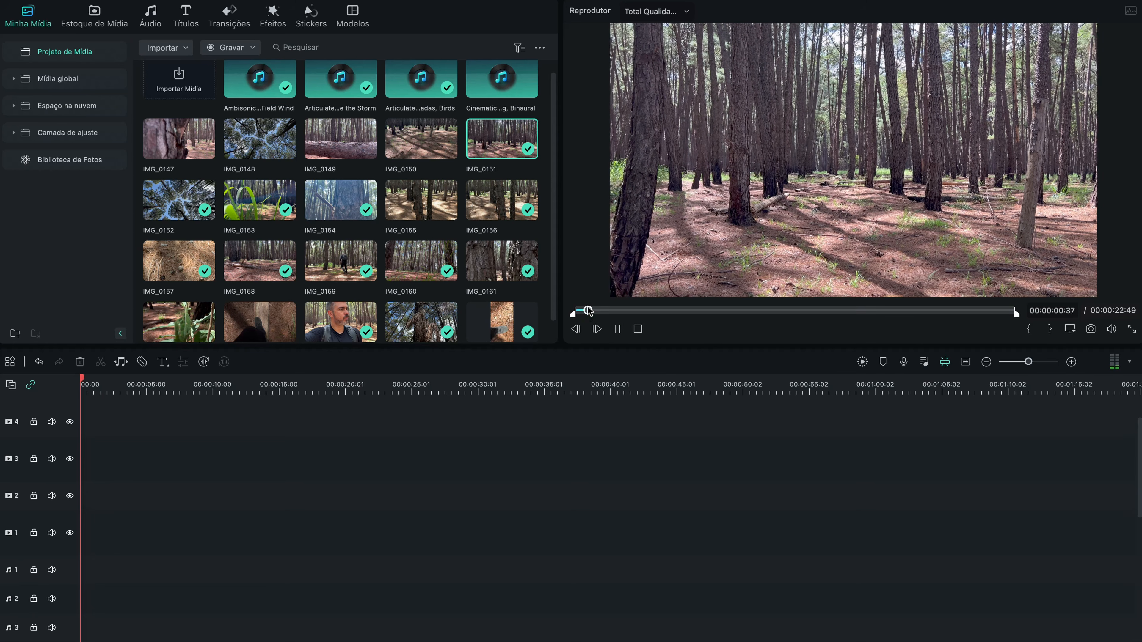
key("space")
key("space")
key("space")
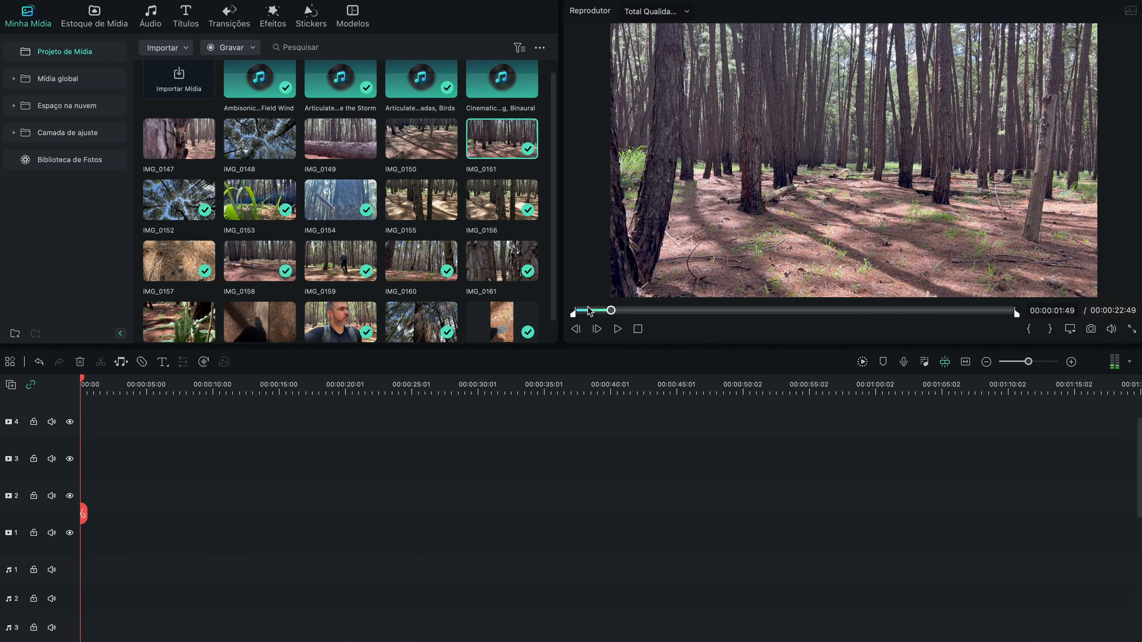
key("space")
key("space")
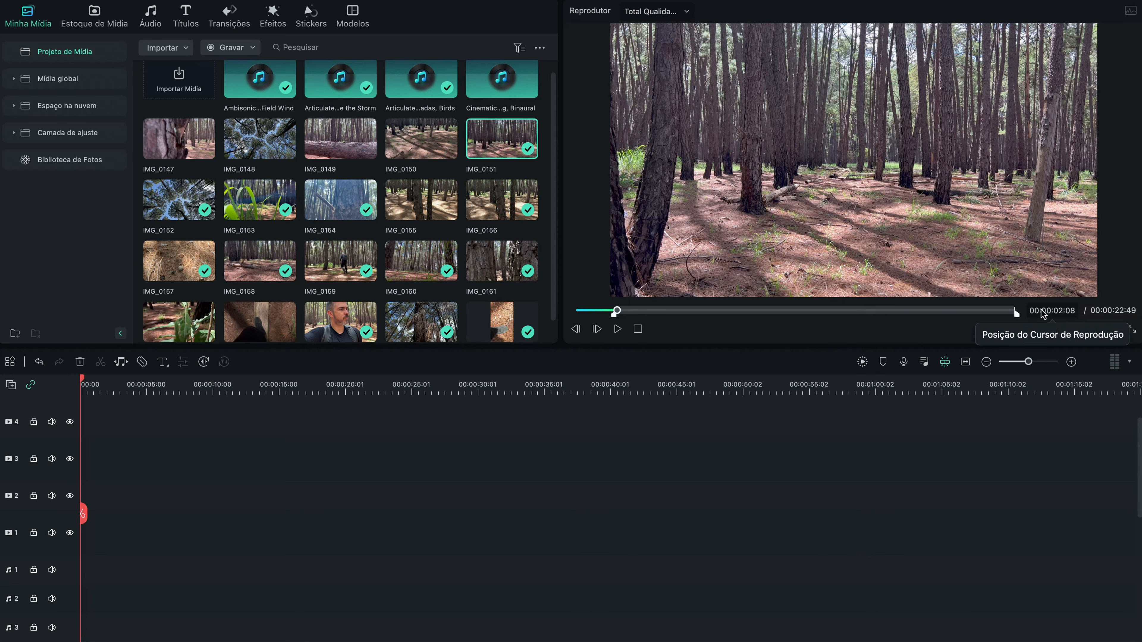
left_click(1030, 330)
Step: Play IMG_0151 onward and mark its out point at 00:00:06:28
key("space")
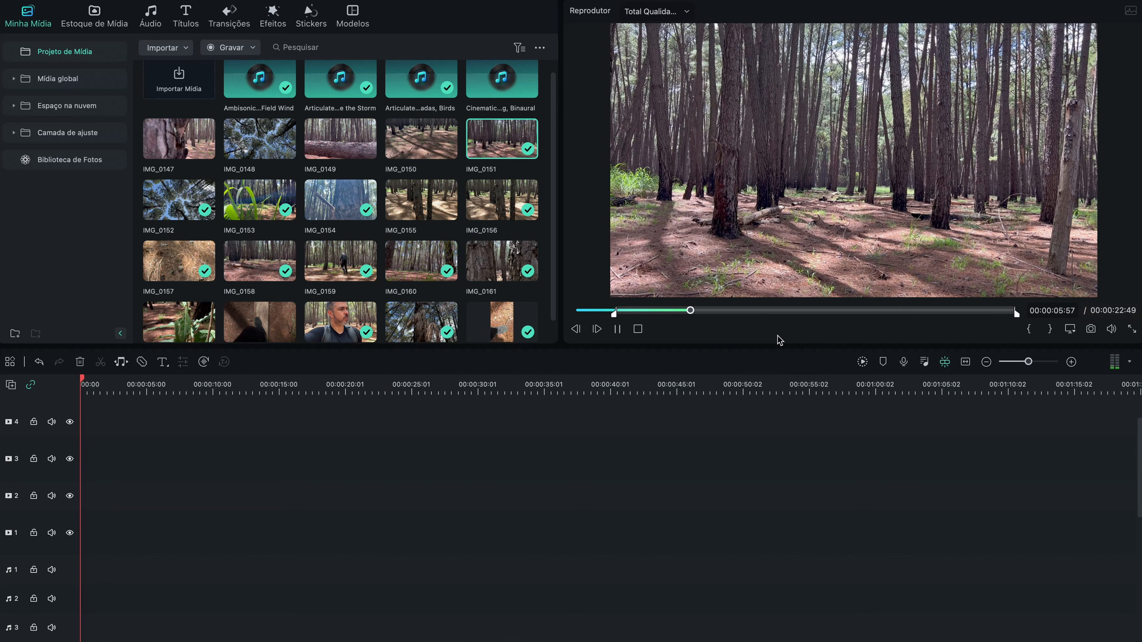
key("space")
key("Left")
key("Left")
key("Left")
key("Left")
key("Left")
key("Left")
key("Left")
key("Left")
key("Left")
key("Left")
key("Left")
key("Left")
key("Left")
key("Left")
key("Left")
key("Left")
key("Left")
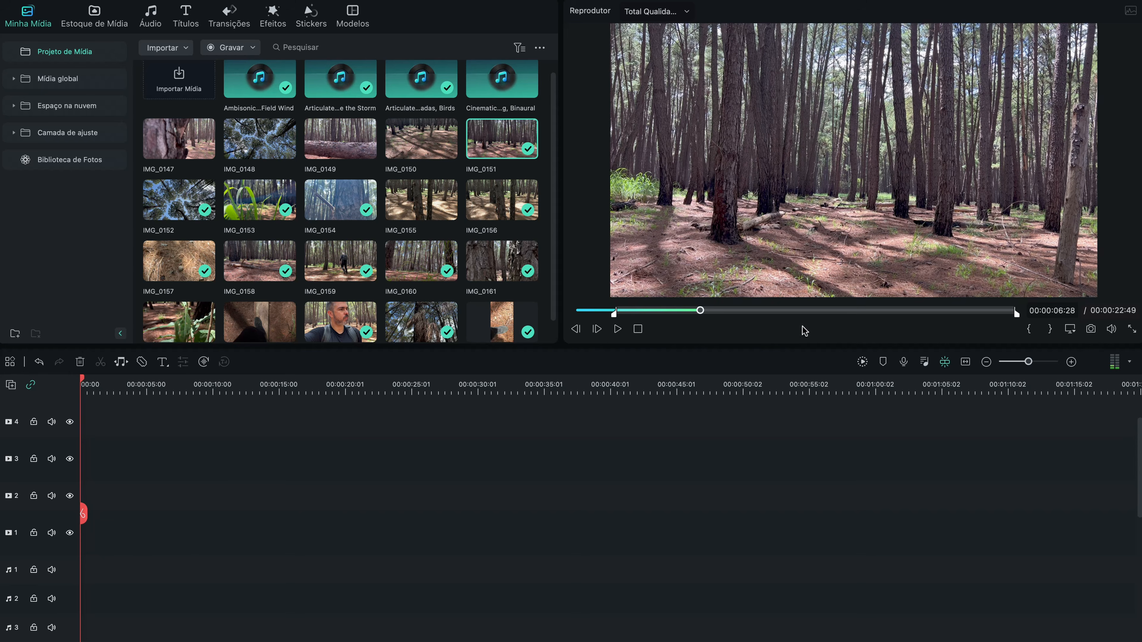
left_click(1051, 330)
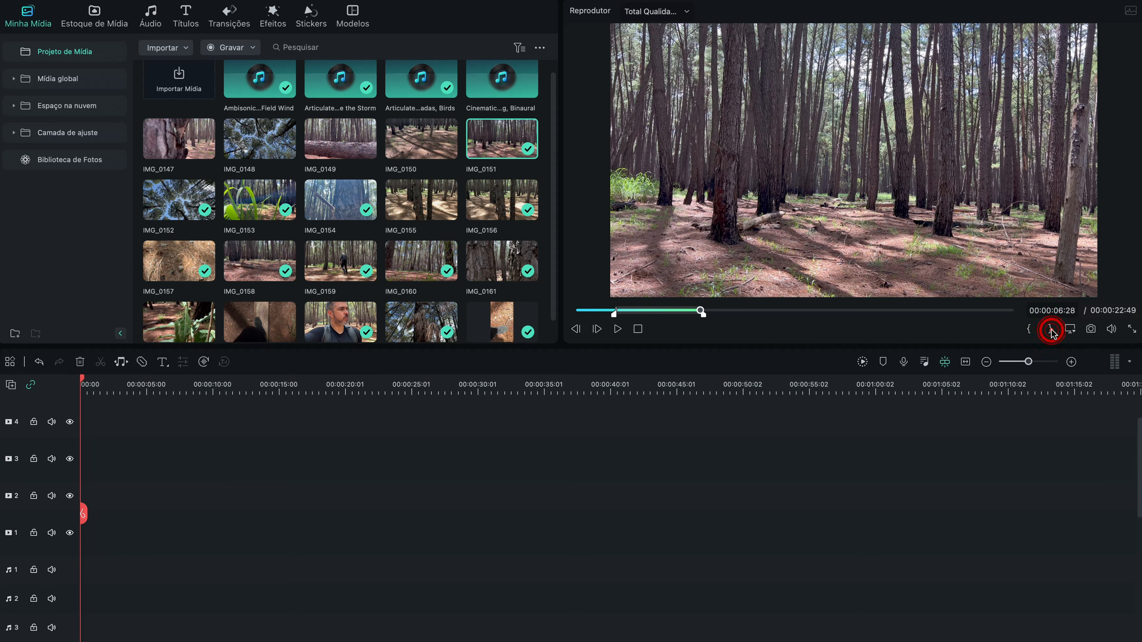
Step: Place the marked IMG_0151 excerpt at the start of video track 1 and play it
left_click_drag(704, 180, 86, 535)
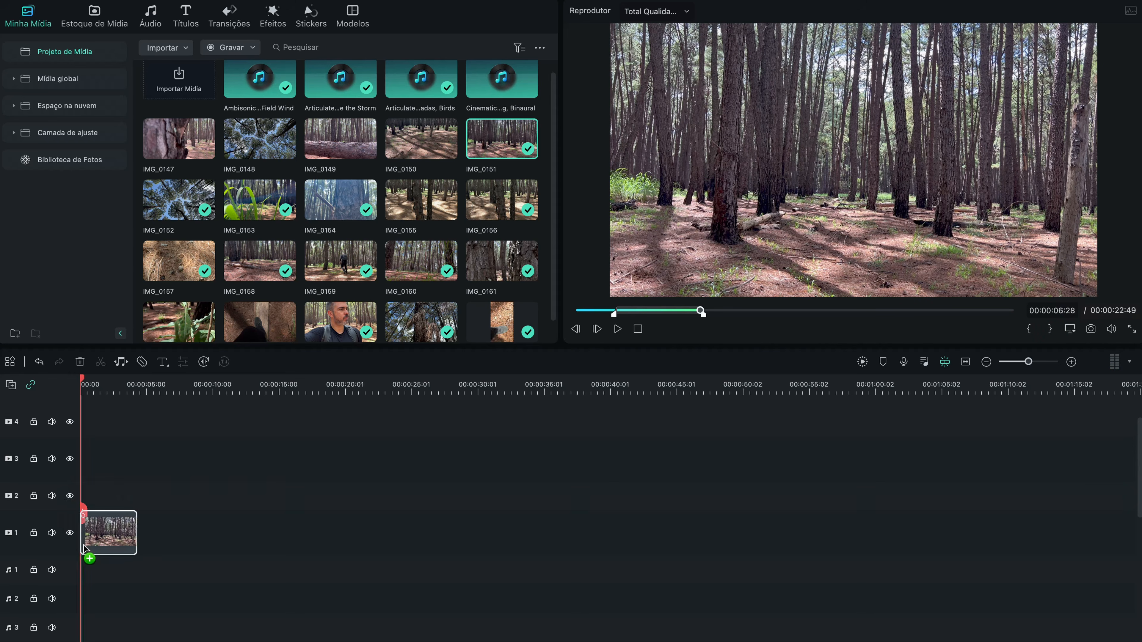
key("space")
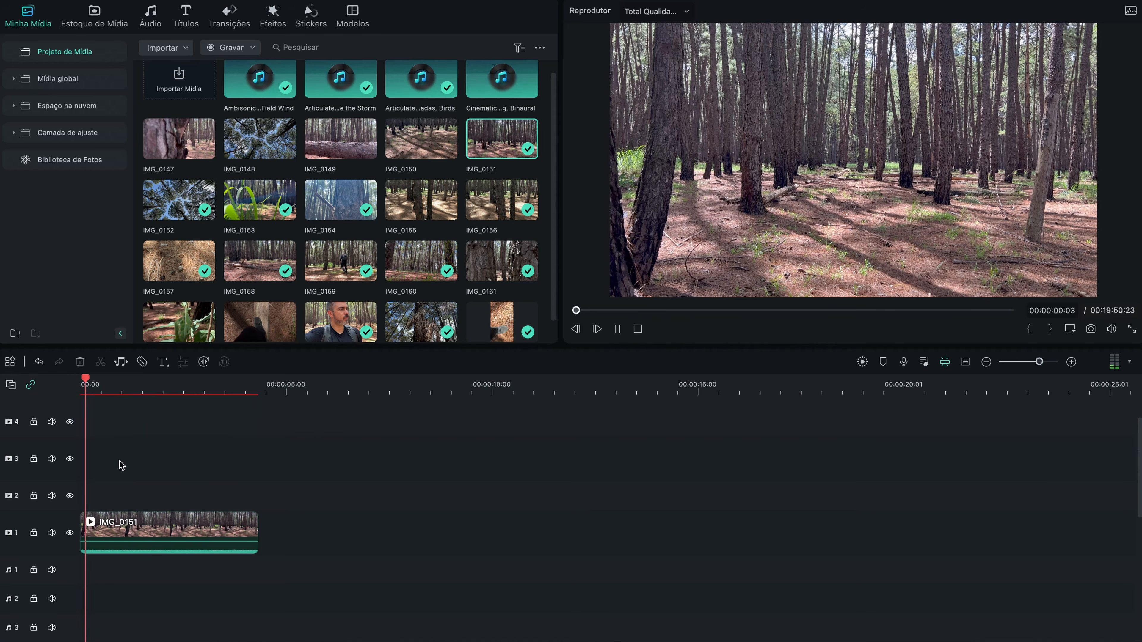
key("space")
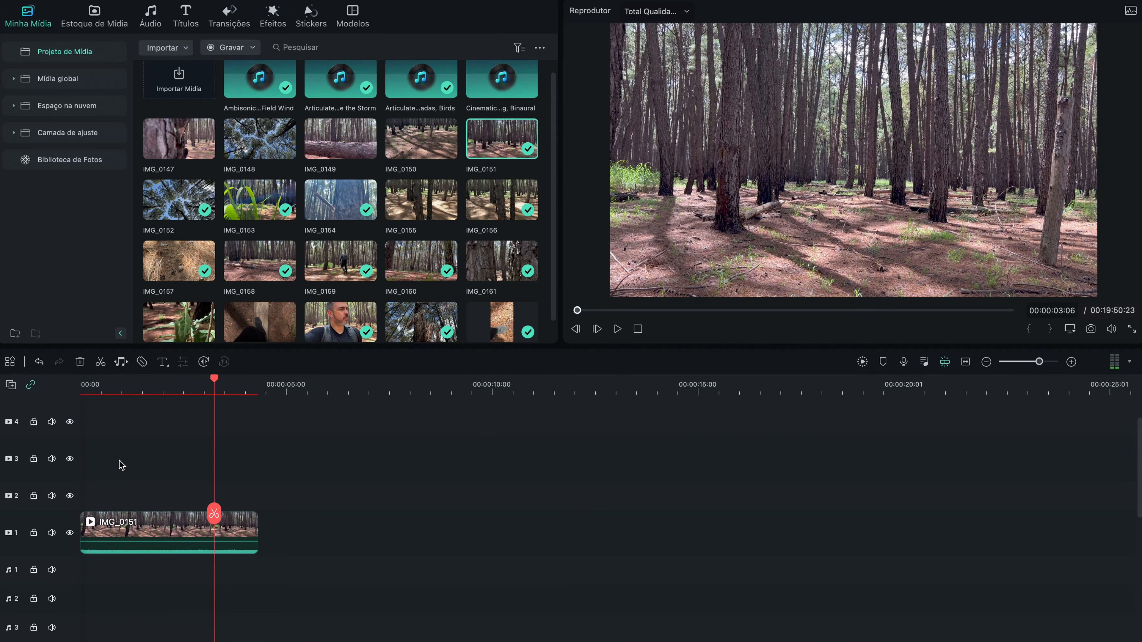
Step: Slow the IMG_0151 timeline clip to 0.5X speed and play the result from the beginning
left_click(159, 525)
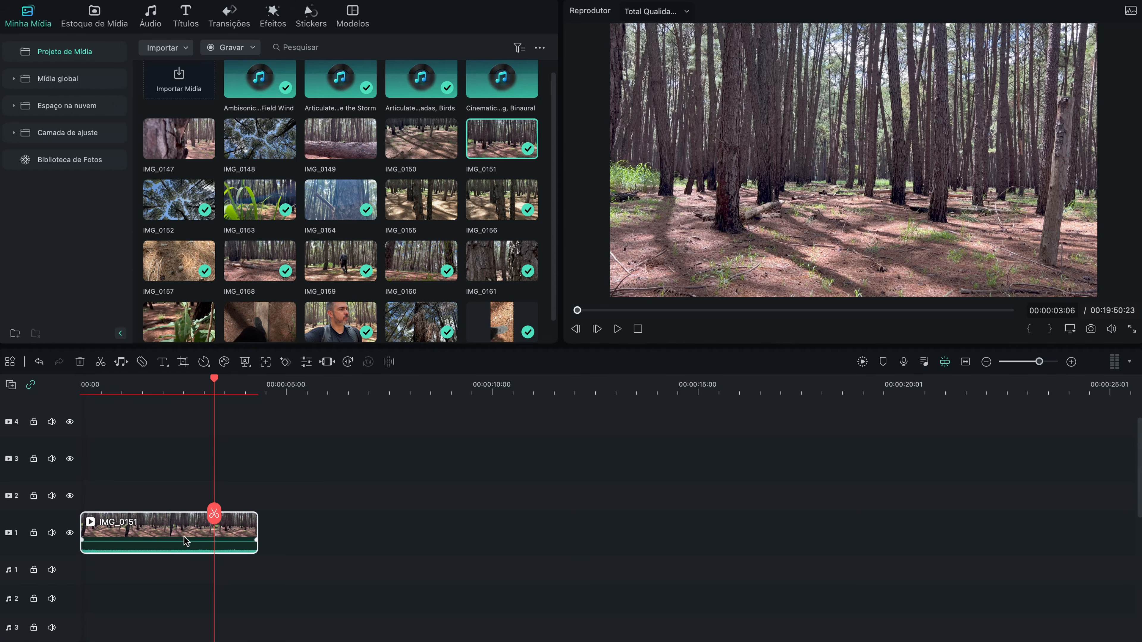
left_click(205, 362)
mouse_move(219, 417)
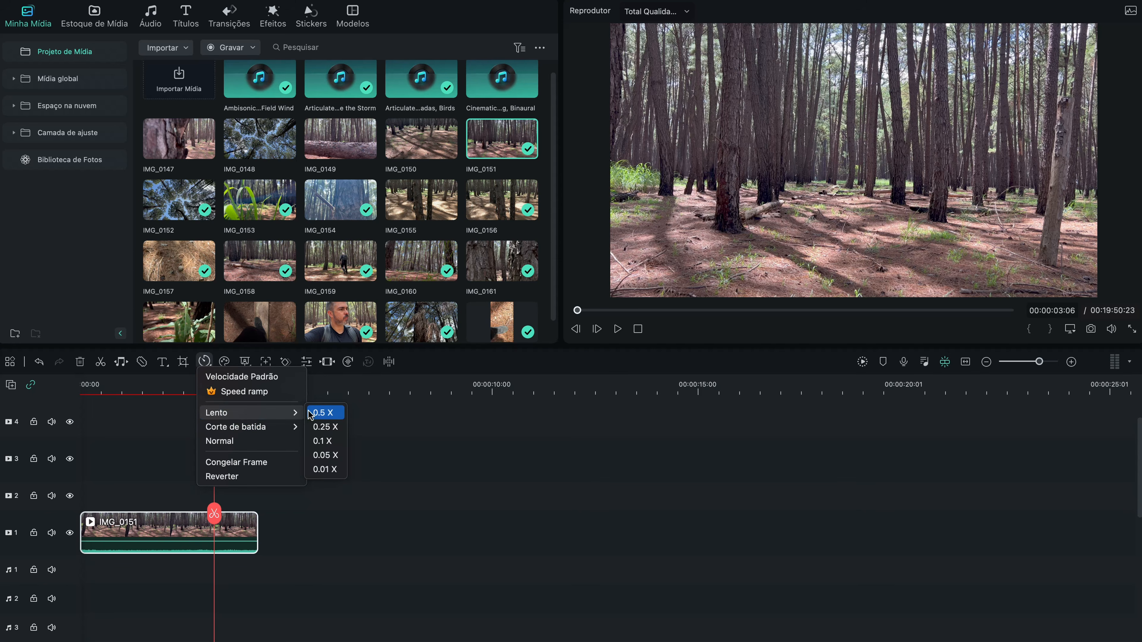
left_click(326, 413)
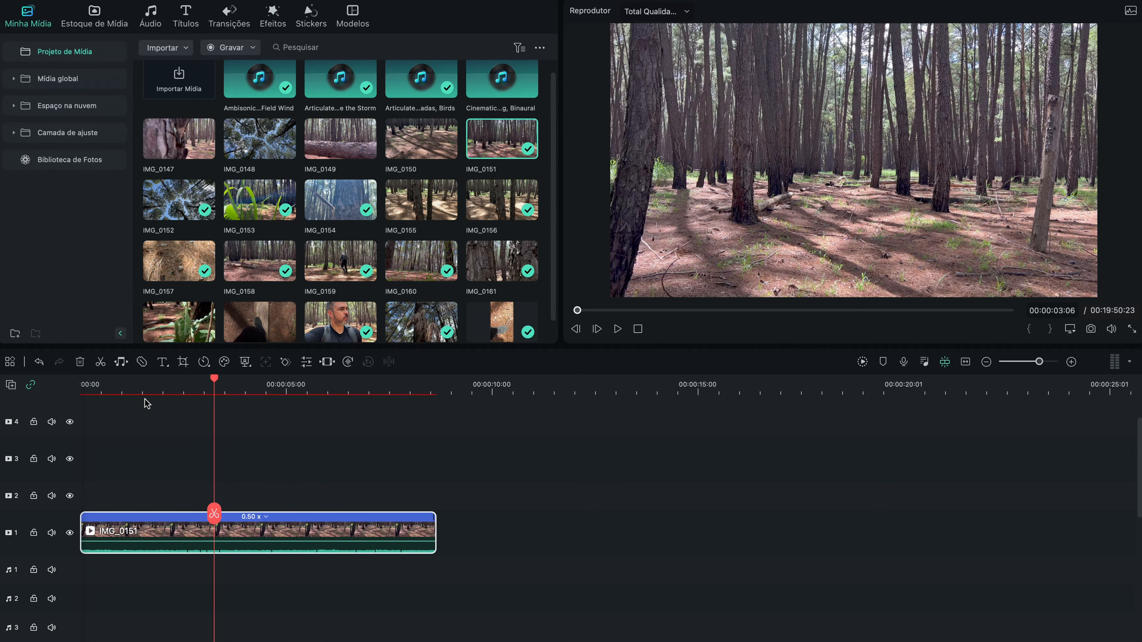
key("Home")
key("space")
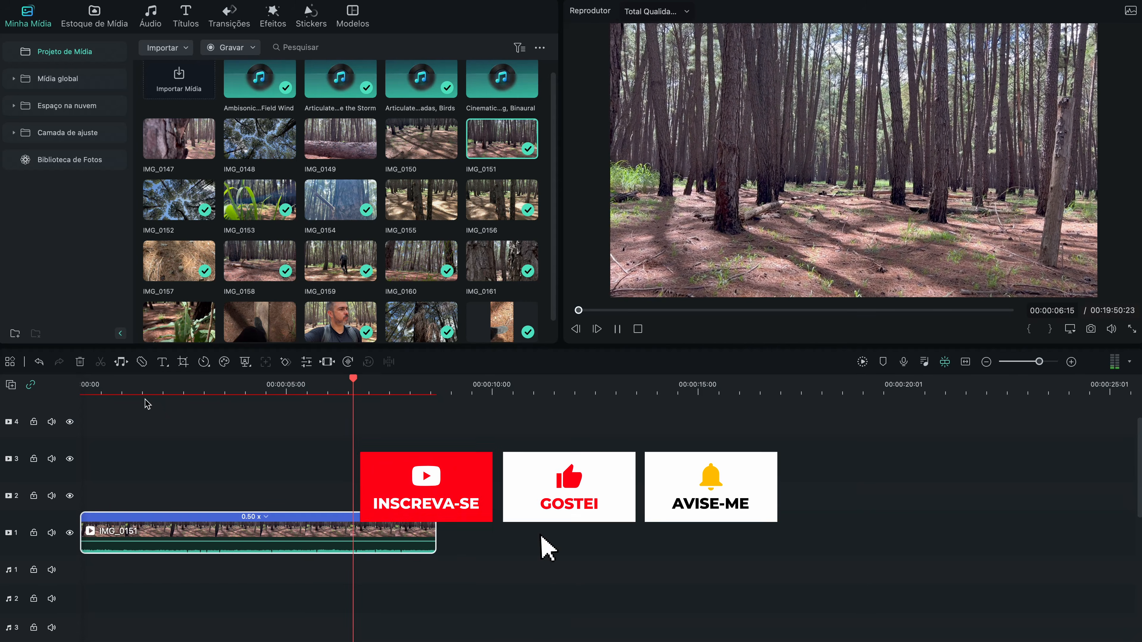
key("space")
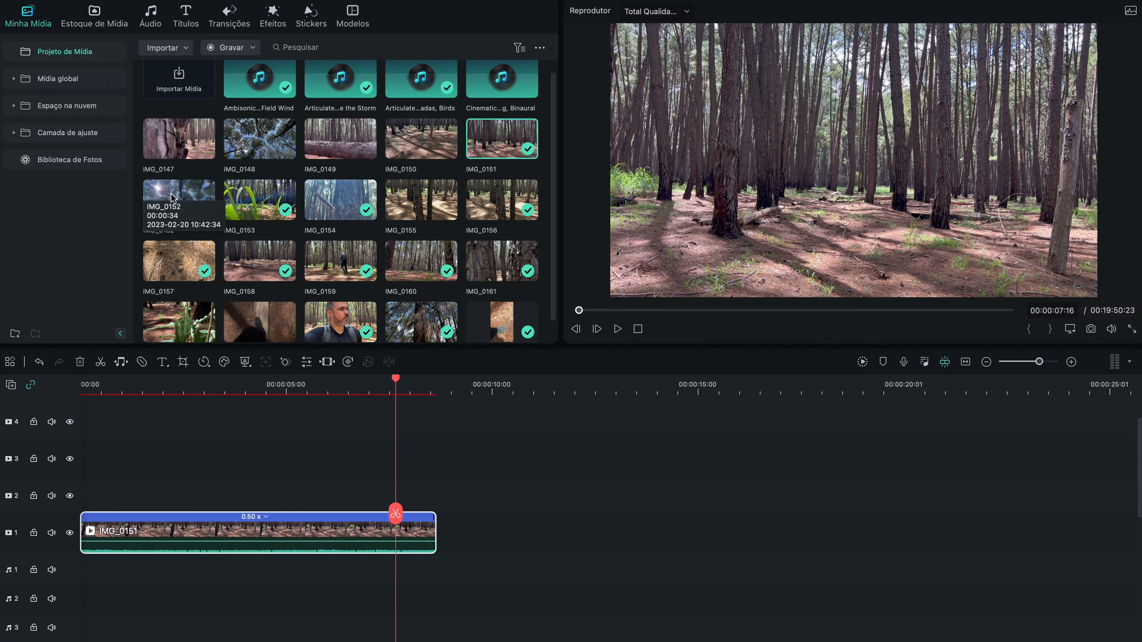
Step: Preview media clip IMG_0153 and mark its in point at 00:00:02:43
double_click(261, 198)
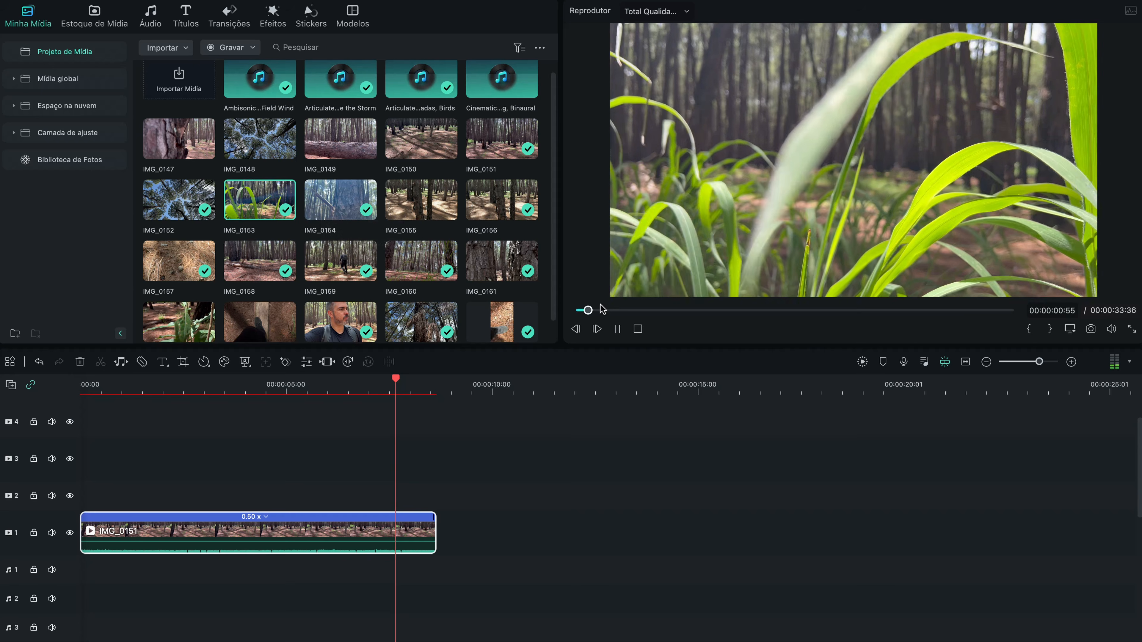
key("space")
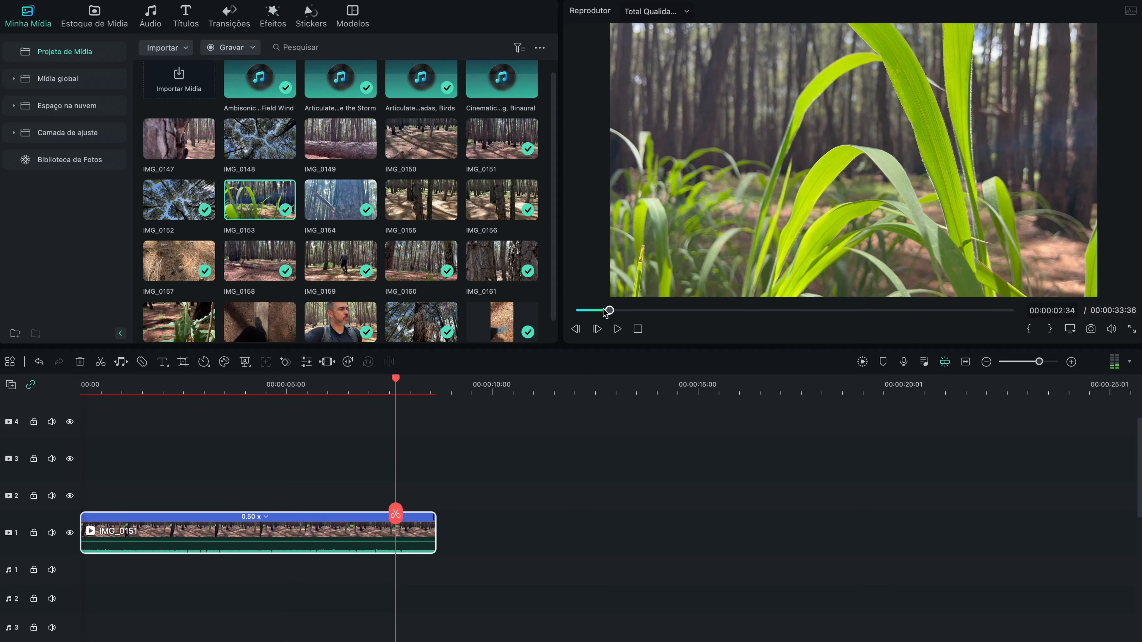
mouse_move(607, 313)
left_mouse_down()
mouse_move(668, 313)
mouse_move(594, 315)
mouse_move(610, 313)
left_mouse_up()
left_click(601, 310)
key("space")
key("space")
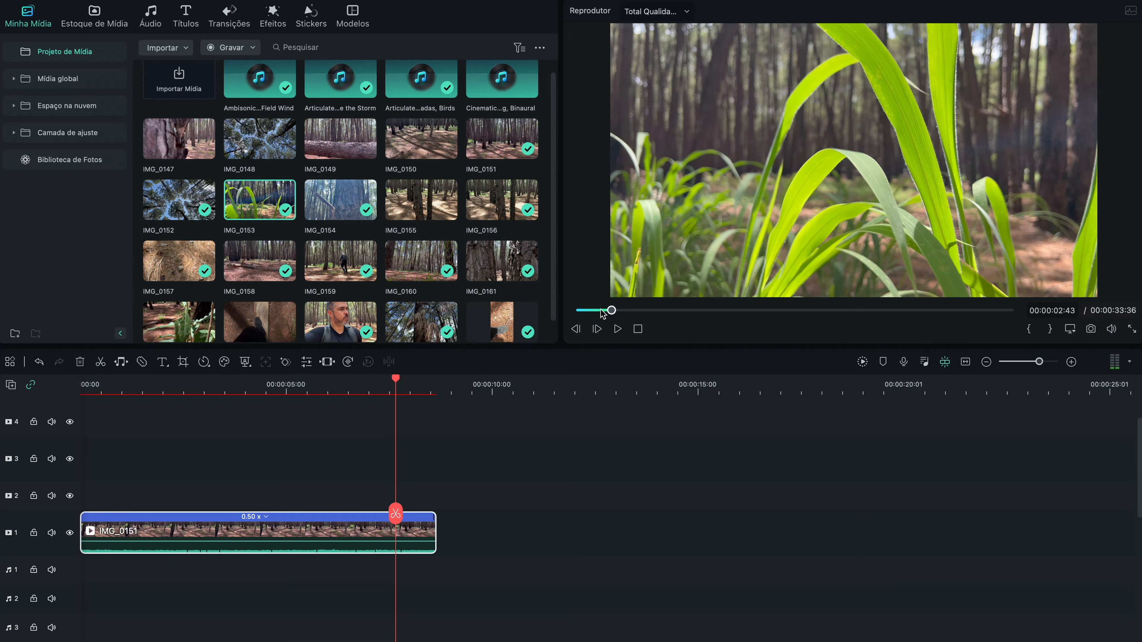
left_click(1031, 330)
Step: Mark IMG_0153's out point at 00:00:05:17 and place the excerpt directly after IMG_0151 on video track 1
key("space")
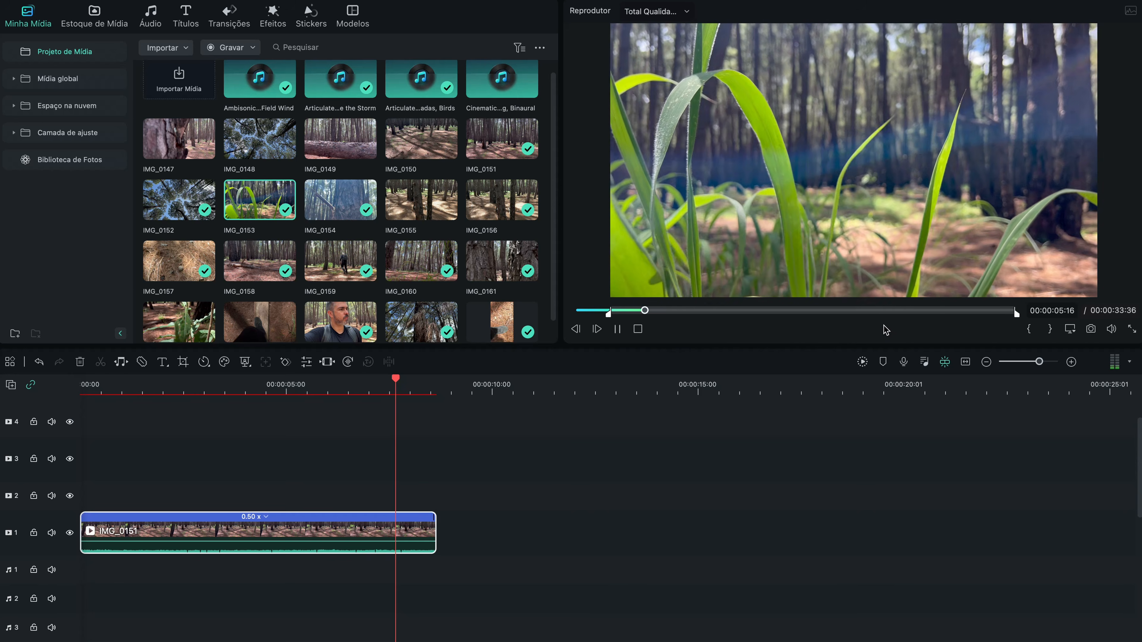
key("space")
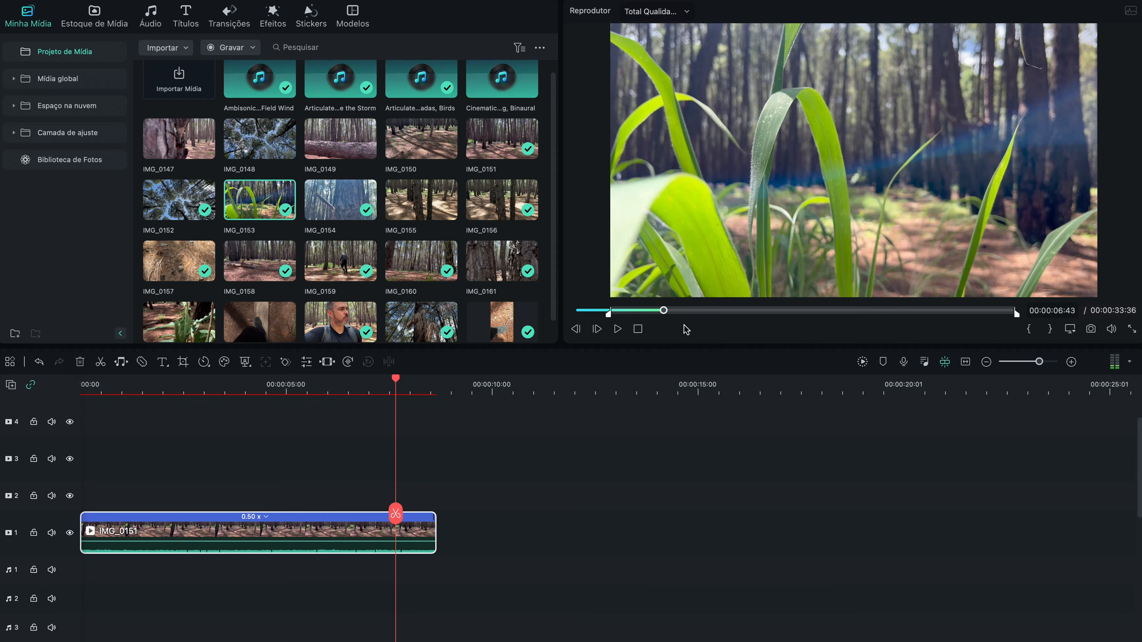
left_click(645, 311)
key("space")
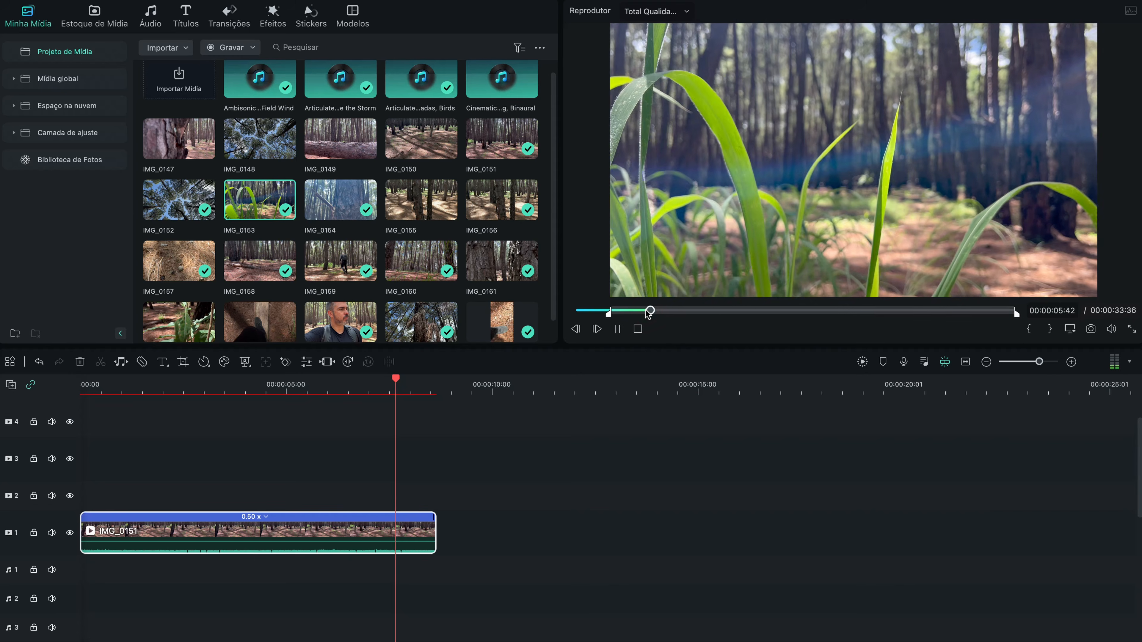
left_click_drag(648, 311, 632, 311)
key("space")
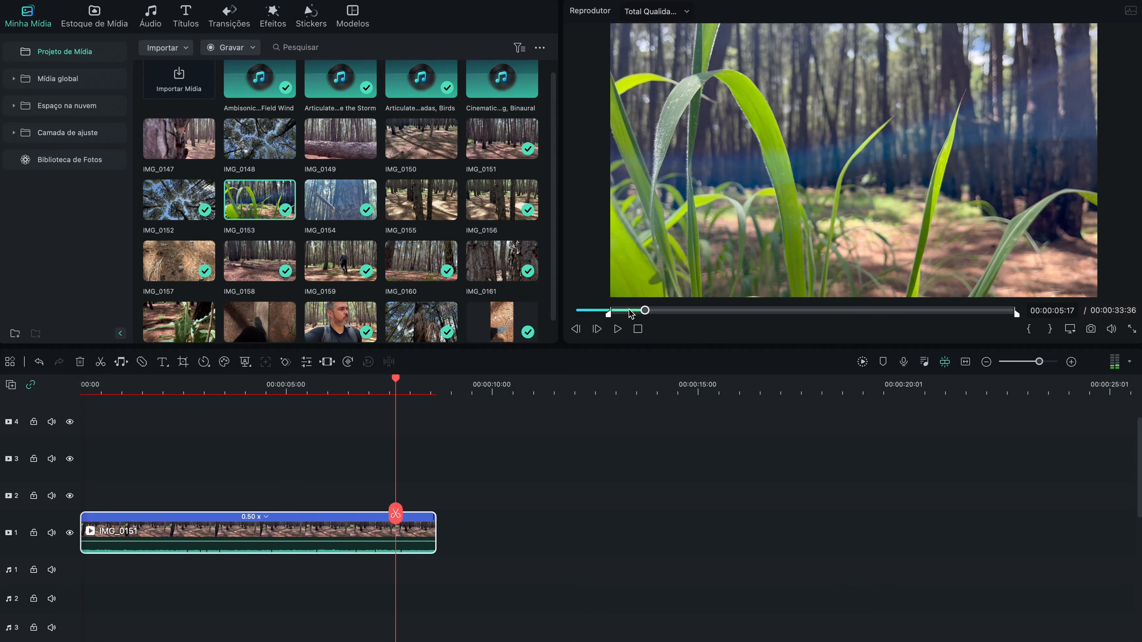
left_click_drag(670, 277, 458, 533)
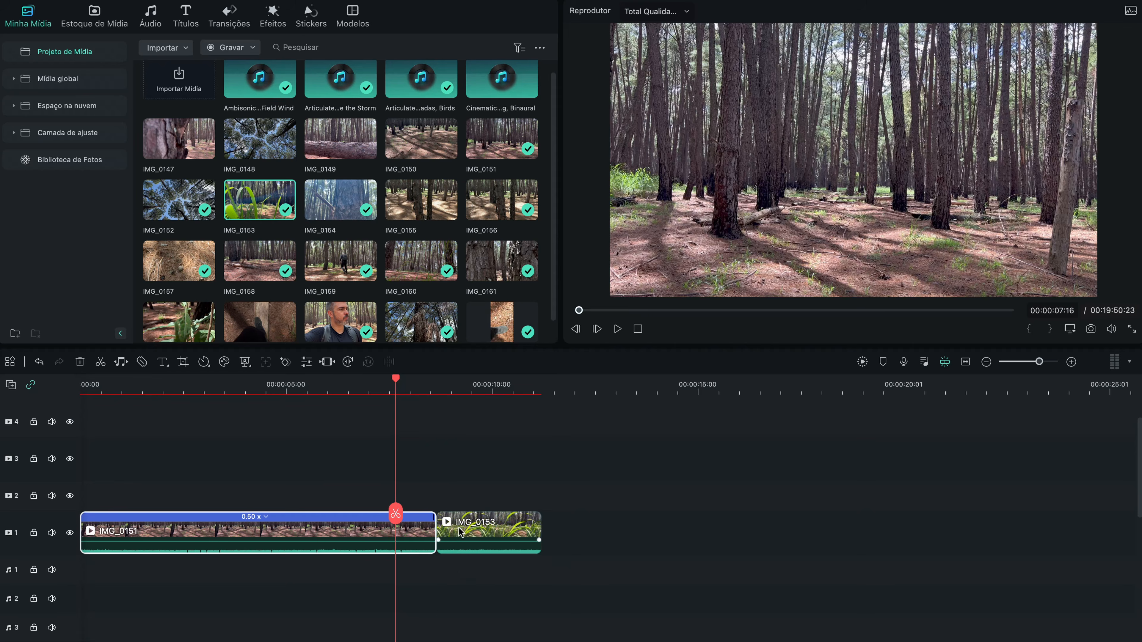
Step: Slow the IMG_0153 timeline clip to 0.5X speed and play it from just before its start
left_click(418, 391)
left_click(462, 394)
left_click(503, 534)
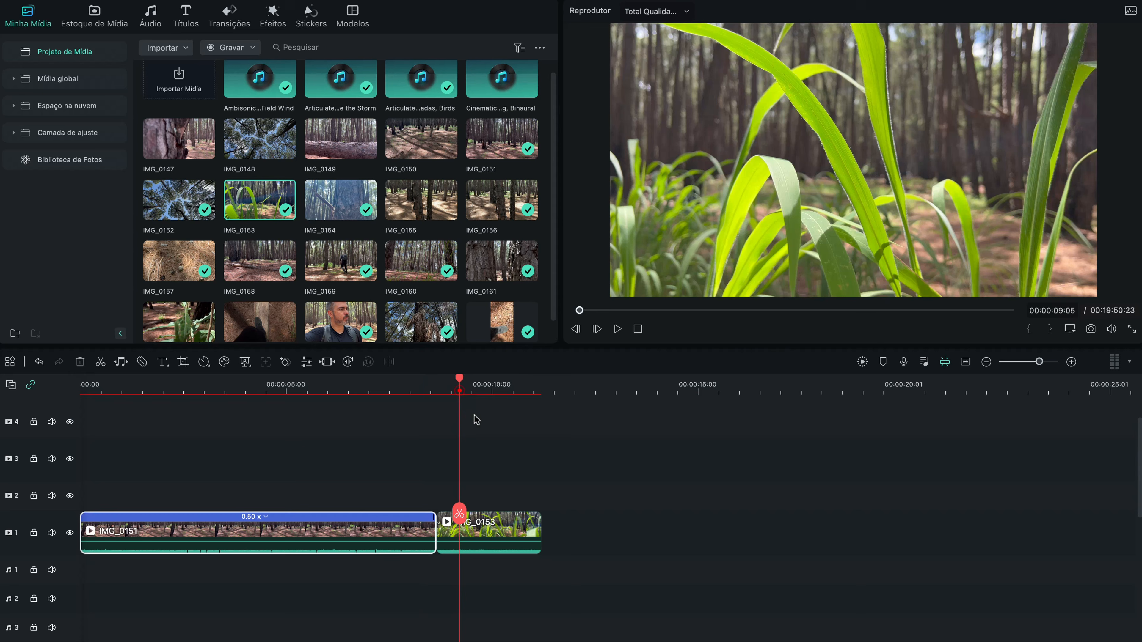
key("Right")
key("Right")
key("Right")
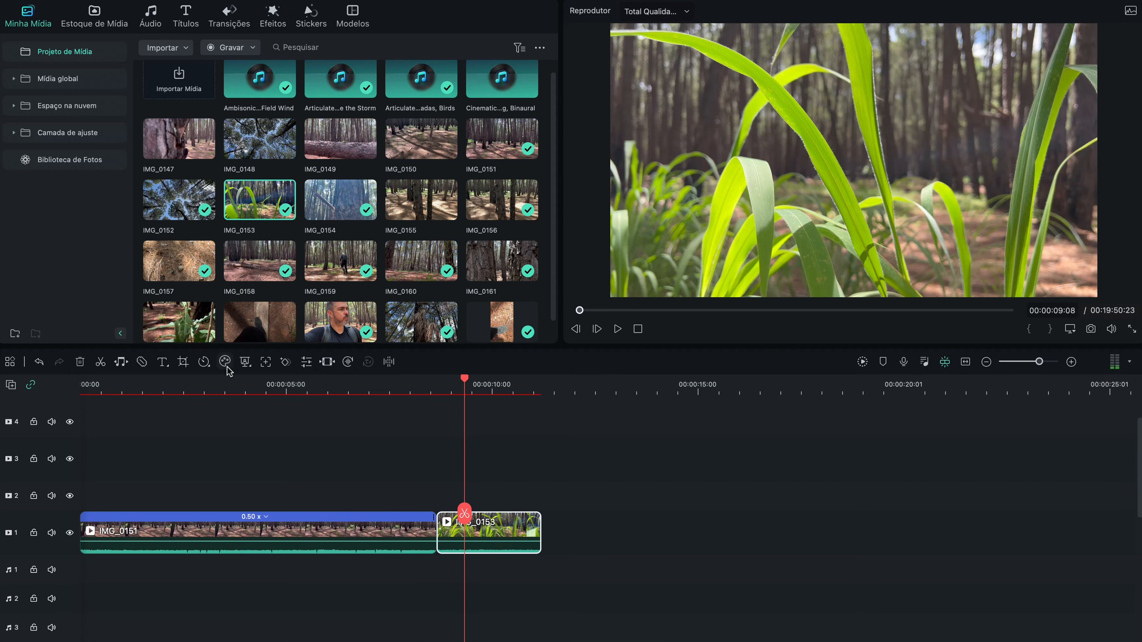
left_click(211, 367)
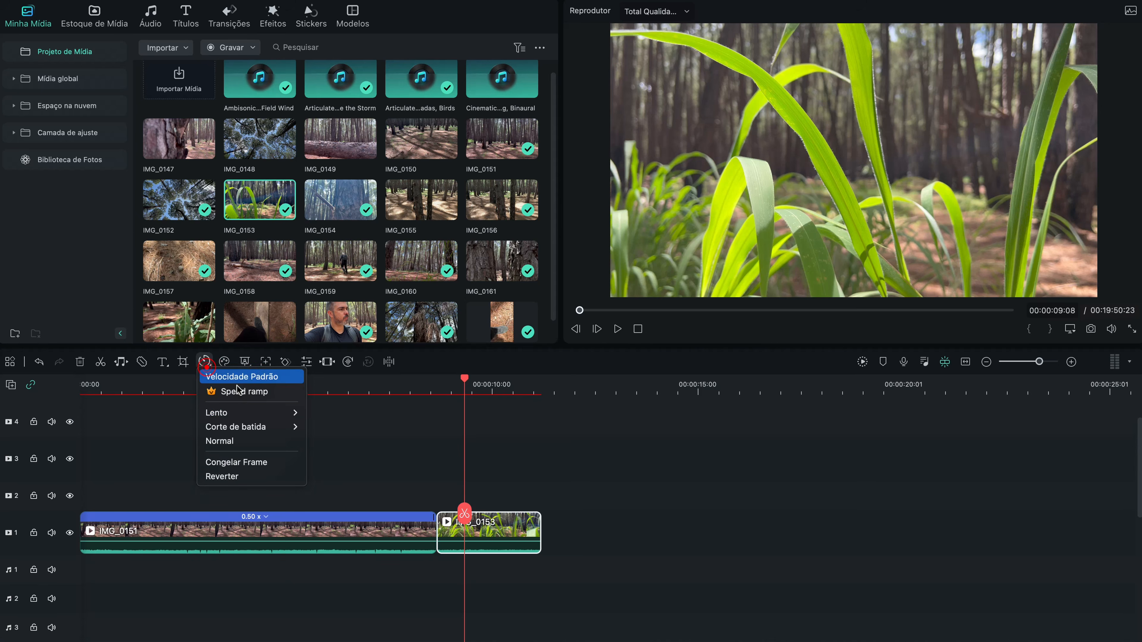
mouse_move(279, 413)
left_click(333, 413)
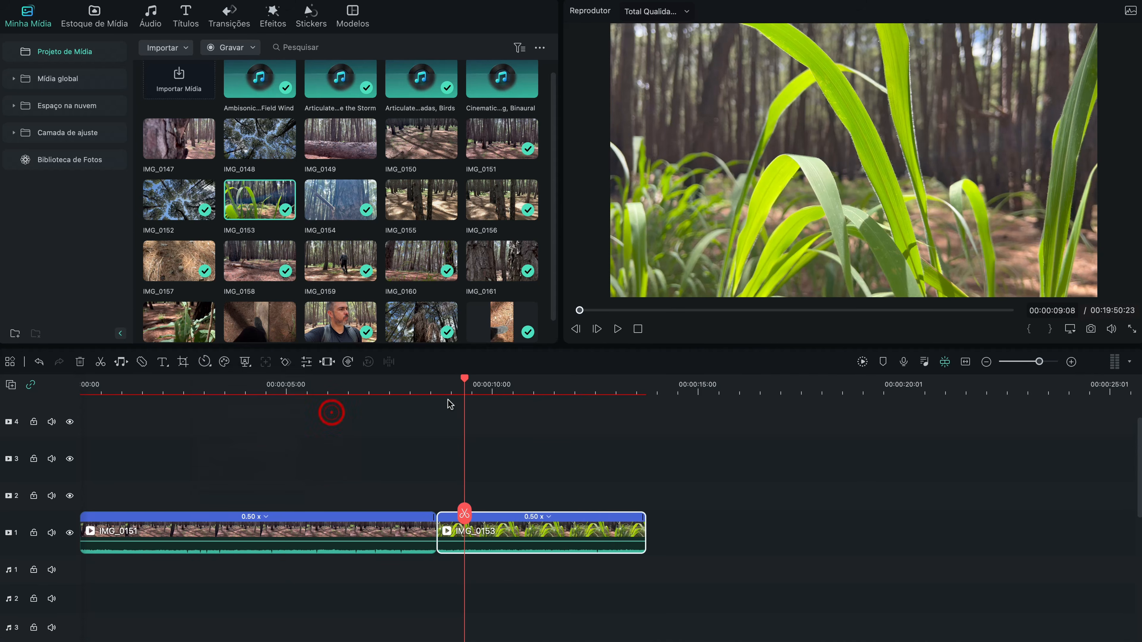
left_click(435, 393)
key("space")
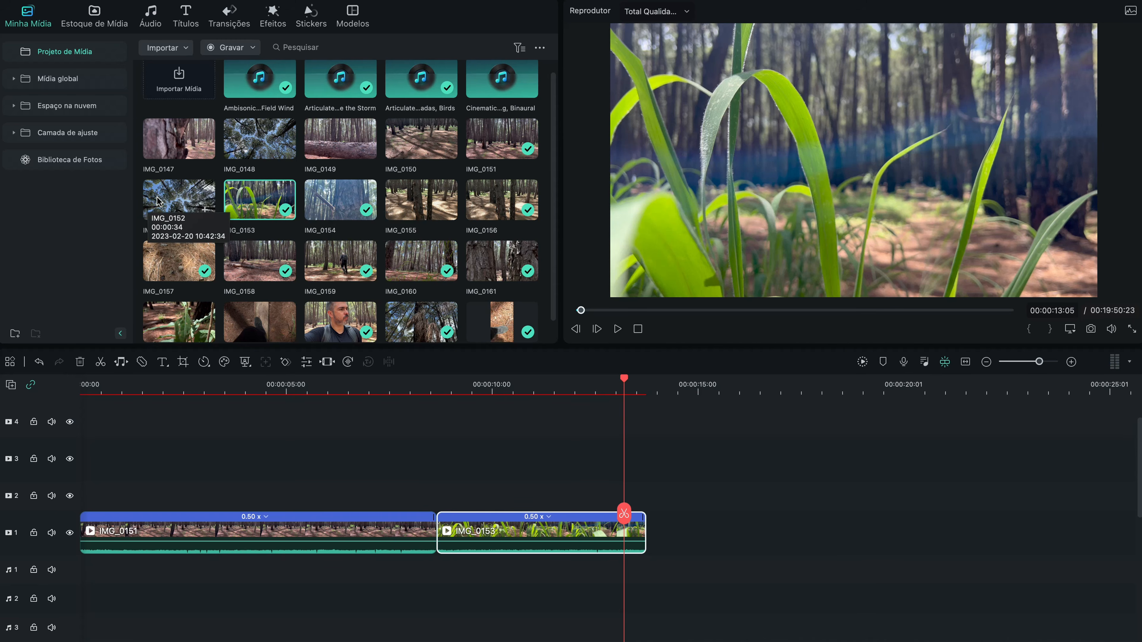
Step: Place excerpts of IMG_0154, IMG_0152 and IMG_0156 in that order after IMG_0153 on video track 1, each slowed to 0.5X
left_click(366, 210)
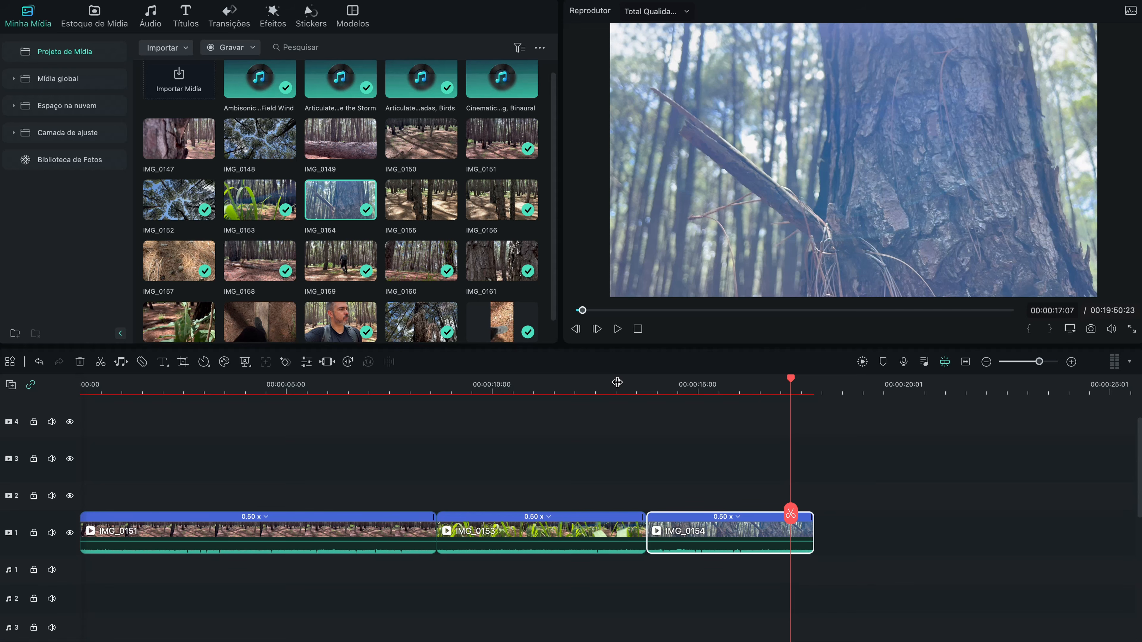
left_click_drag(617, 383, 503, 383)
left_click(179, 199)
left_click(502, 200)
left_click_drag(583, 310, 760, 318)
Step: Add the IMG_0157 excerpt directly after IMG_0156 on video track 1 and slow it to 0.5X
left_click(179, 261)
left_click(542, 525)
left_click(204, 363)
Step: Add excerpts of IMG_0158 and IMG_0159 after IMG_0157 on video track 1, both slowed to 0.5X
left_click(260, 261)
left_click_drag(577, 311, 830, 311)
left_click(204, 362)
left_click(341, 261)
left_click_drag(577, 311, 743, 310)
Step: Append IMG_0160 and IMG_0161 after IMG_0159 on video track 1 and slow both to 0.5X
left_click(422, 261)
left_click_drag(421, 260, 818, 531)
left_click(204, 362)
left_click(502, 261)
left_click_drag(501, 261, 963, 541)
left_click(204, 362)
Step: Append an excerpt of IMG_0164 after IMG_0161 on video track 1 and slow it to 0.5X
left_click(340, 322)
left_click_drag(577, 310, 976, 312)
left_click_drag(341, 322, 737, 535)
left_click(204, 362)
Step: Append an excerpt of IMG_0165 after IMG_0164 at 0.5X speed and scrub through it
left_click(421, 322)
left_click_drag(587, 312, 670, 313)
left_click_drag(422, 322, 1012, 535)
left_click_drag(1070, 390, 989, 390)
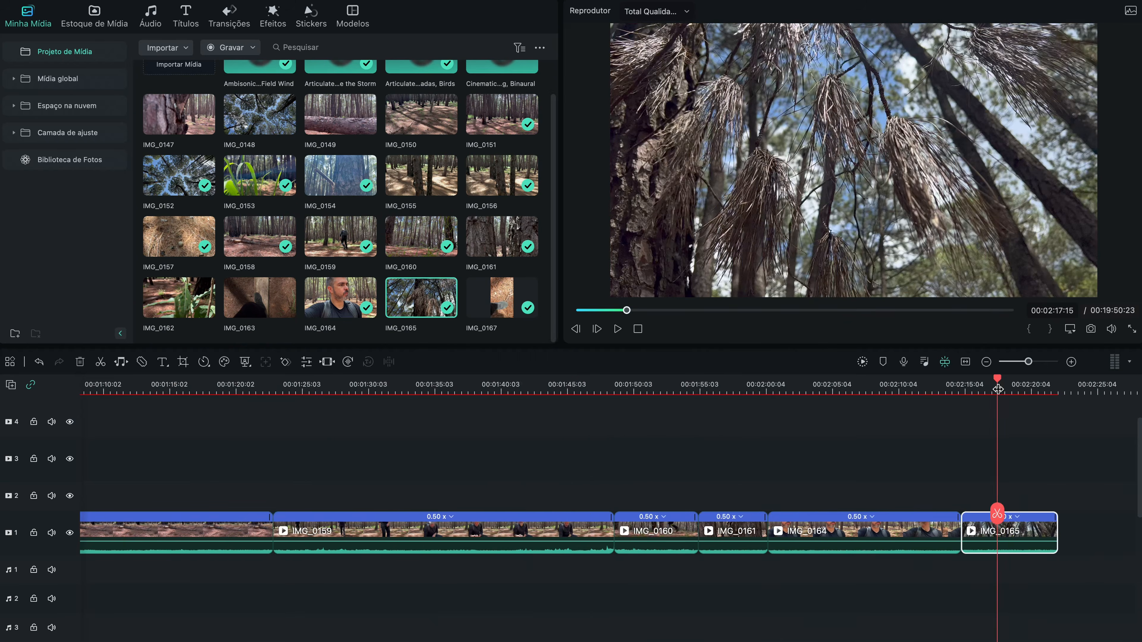
Step: Enlarge video track 1, then review the assembled sequence at several points and play IMG_0158 from 00:00:47:12
left_click_drag(78, 511, 78, 538)
left_click_drag(396, 389, 880, 390)
left_click(879, 389)
left_click(772, 386)
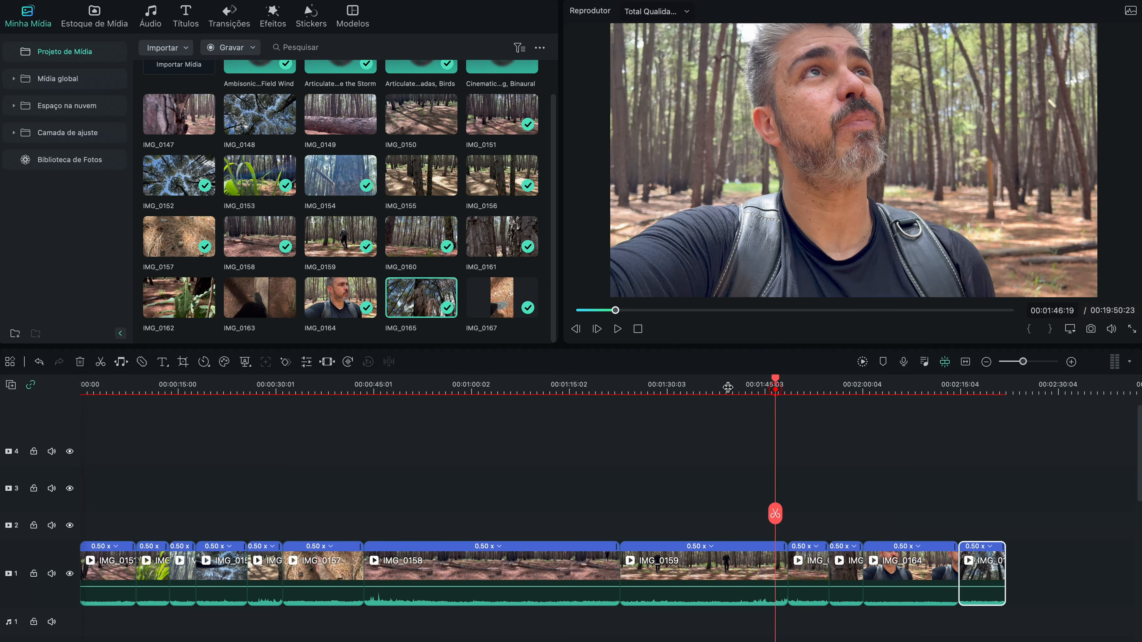
left_click(559, 389)
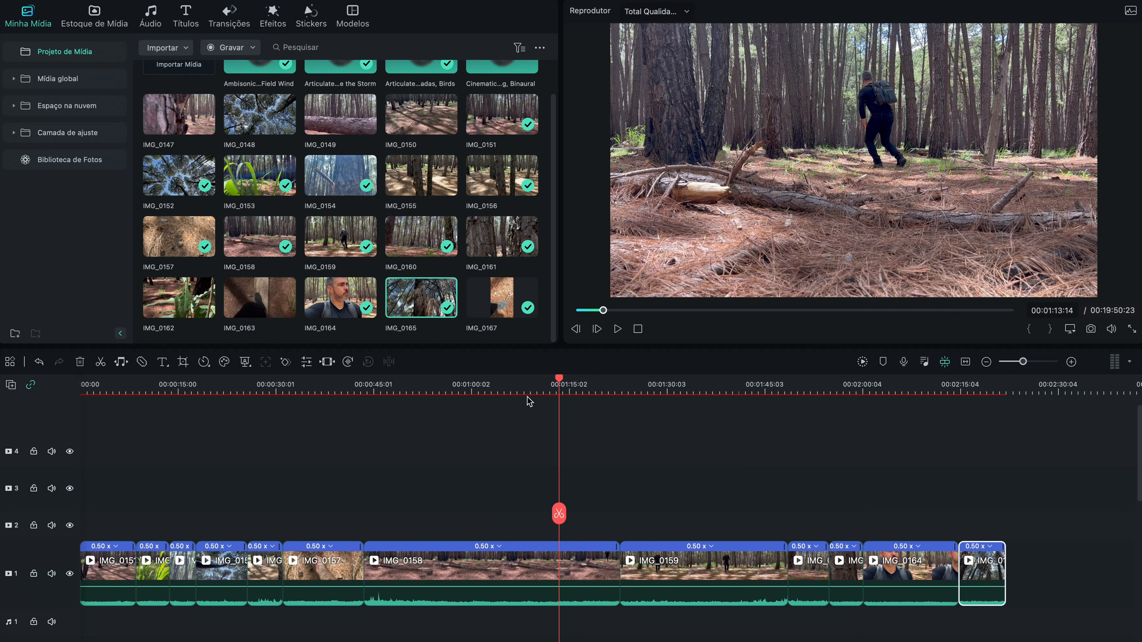
left_click(389, 385)
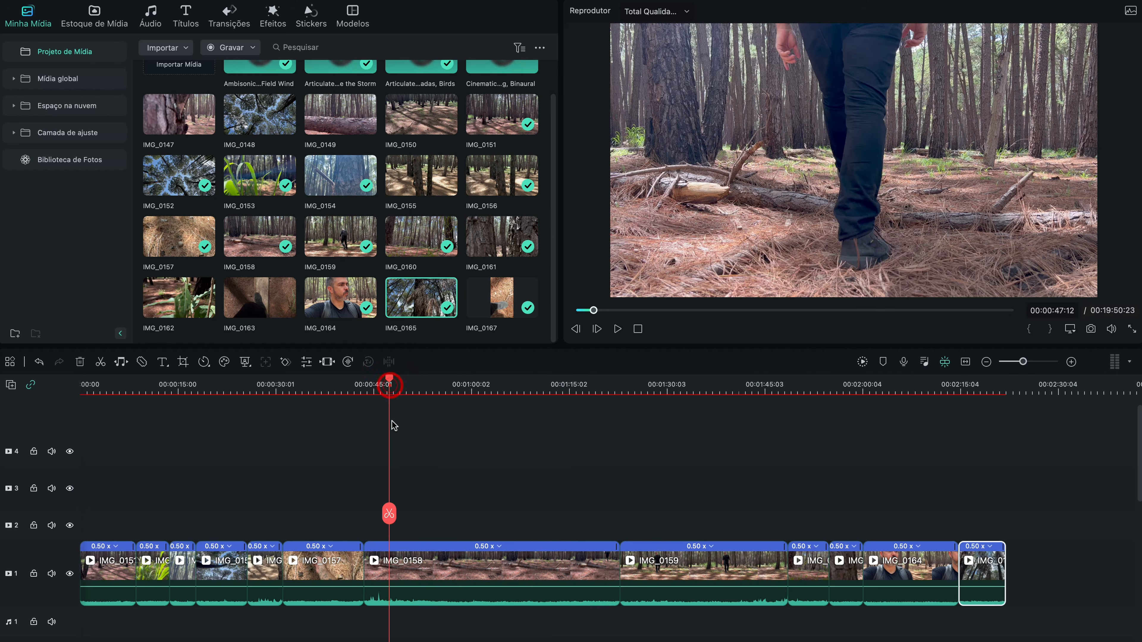
key("space")
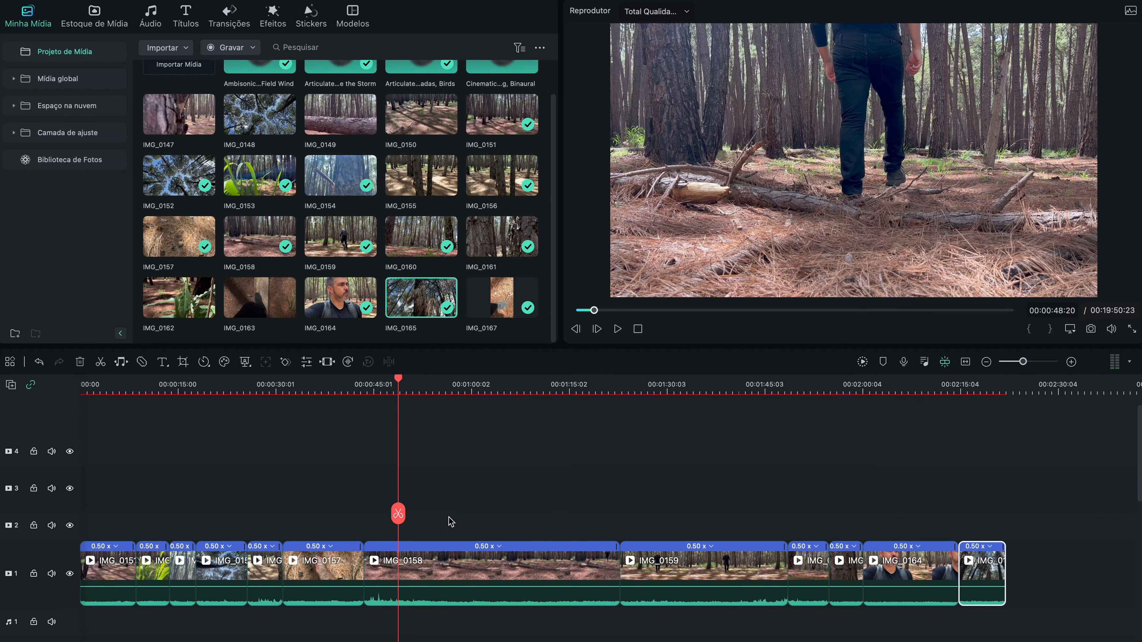
Step: Select all clips on video track 1 and move them later together so the sequence starts at about 00:01:32
key("super+minus")
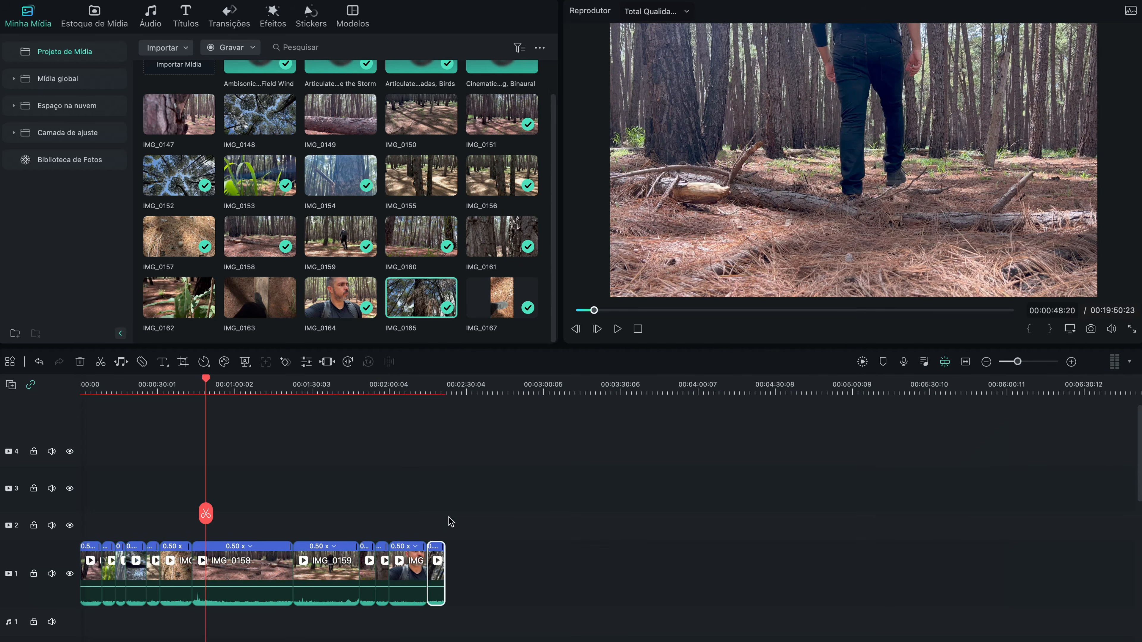
left_click_drag(546, 537, 140, 594)
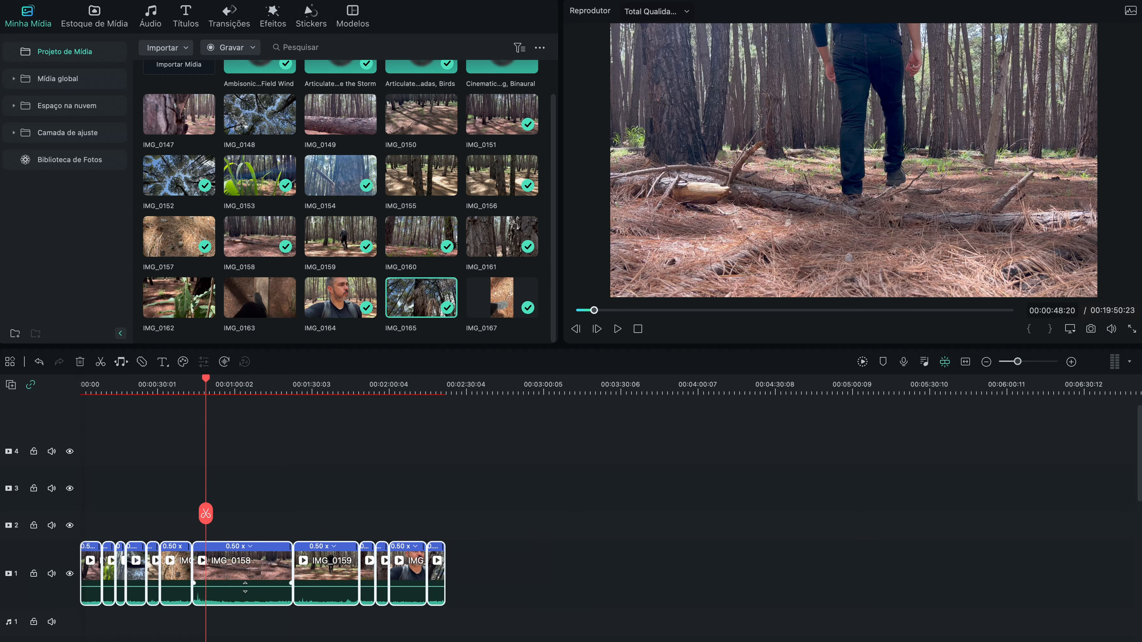
left_click_drag(259, 581, 495, 580)
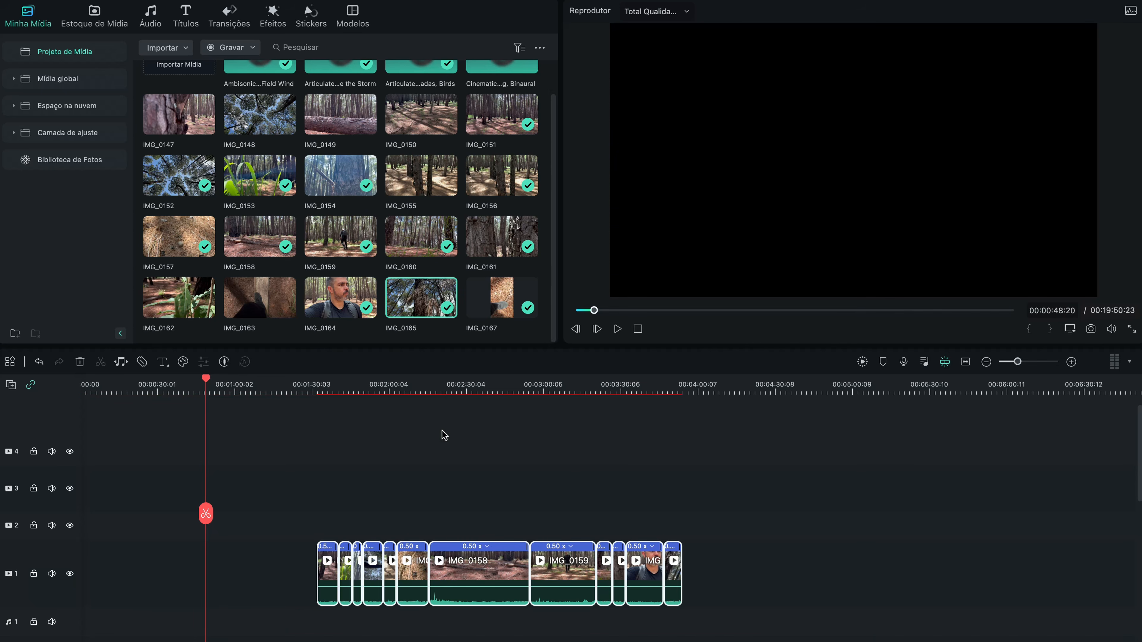
left_click(448, 391)
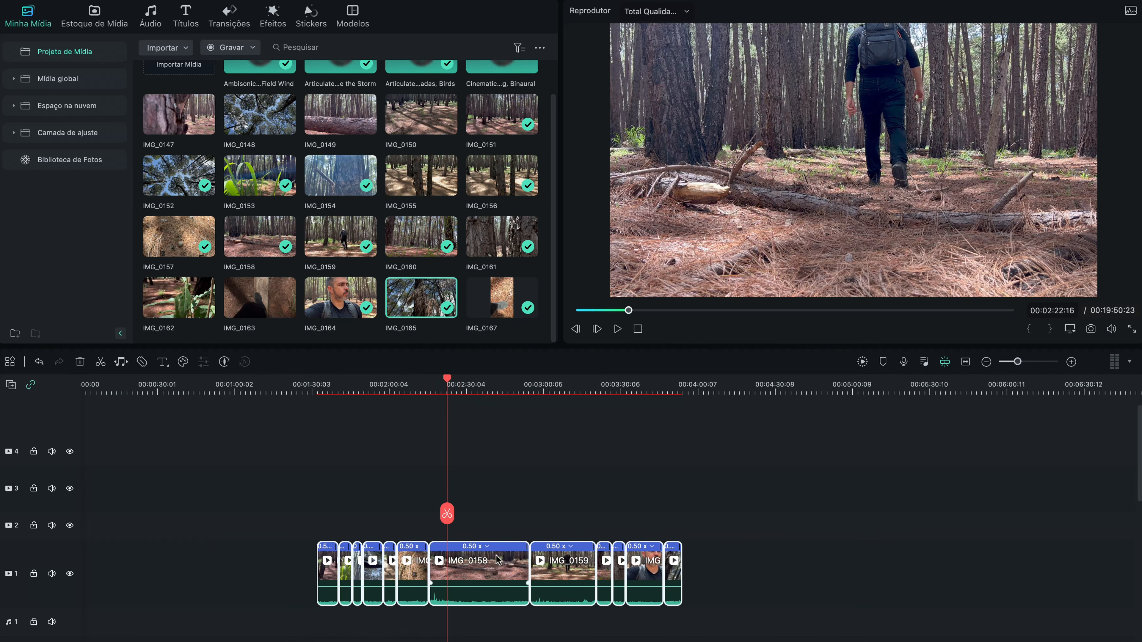
Step: Move only IMG_0158 to the very start of video track 1 and play it from the beginning
left_click(480, 562)
left_click_drag(480, 583, 129, 583)
left_click(99, 392)
key("space")
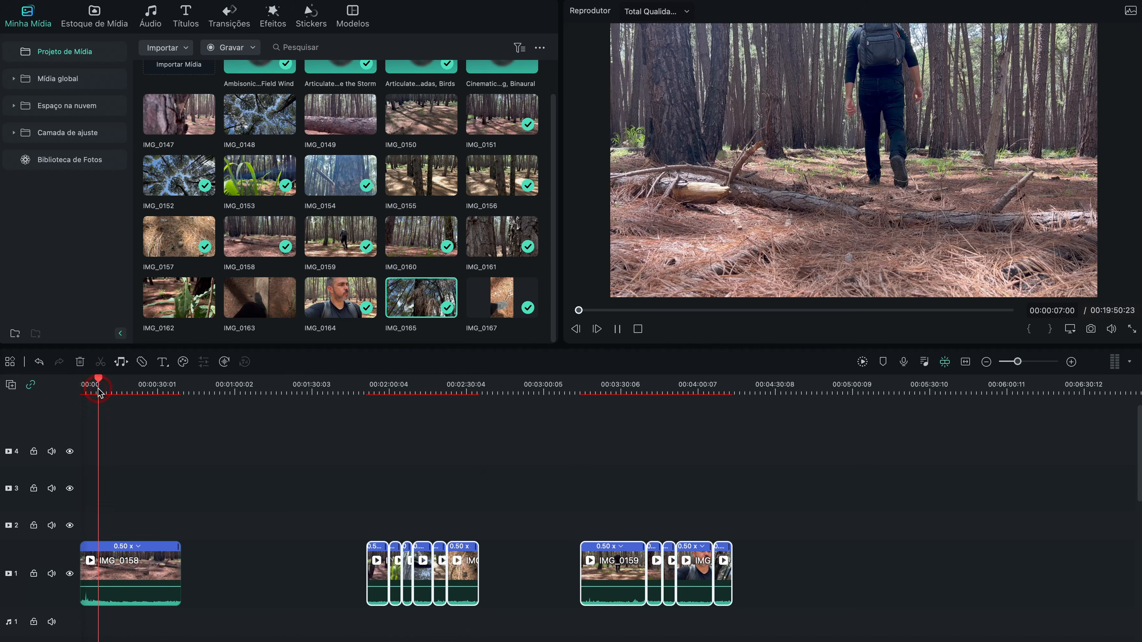
key("space")
key("Home")
key("space")
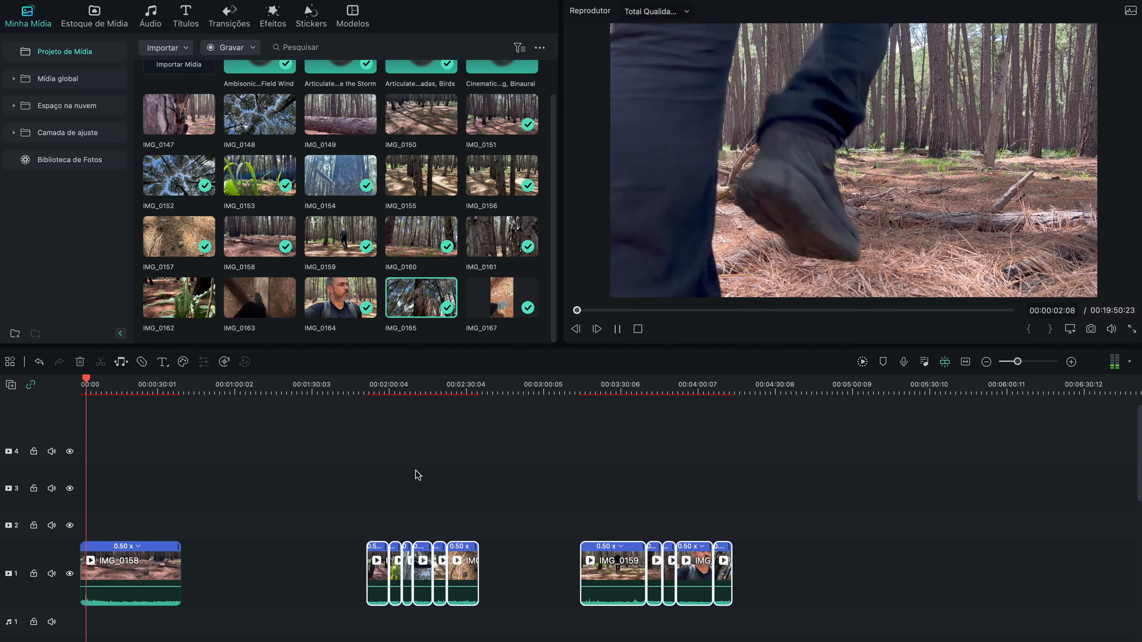
Step: Compare the opening of IMG_0159 with the crouching moment in IMG_0158 from 00:00:12:00 onward
left_click(591, 388)
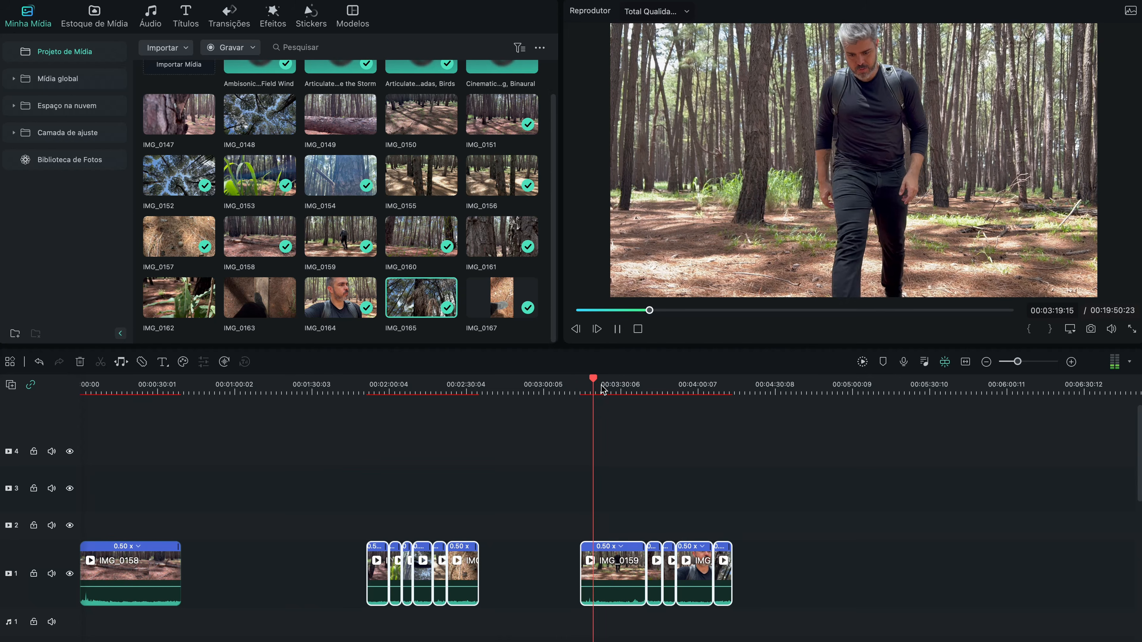
key("space")
left_click(111, 391)
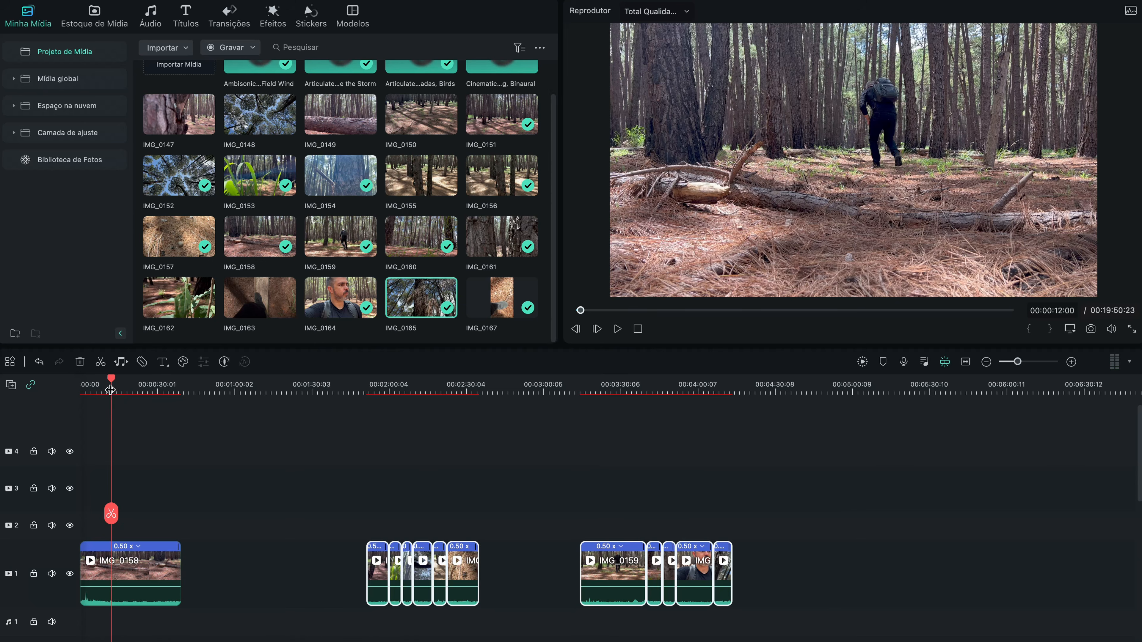
scroll(111, 390, "up", 5)
key("space")
key("space")
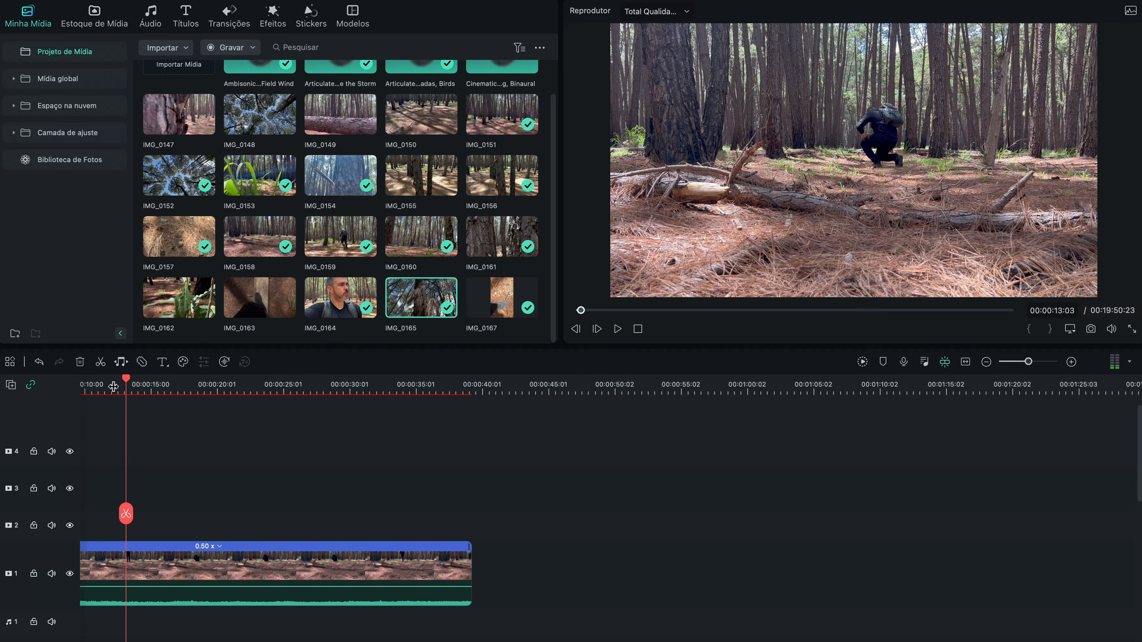
left_click(97, 388)
scroll(99, 391, "down", 2)
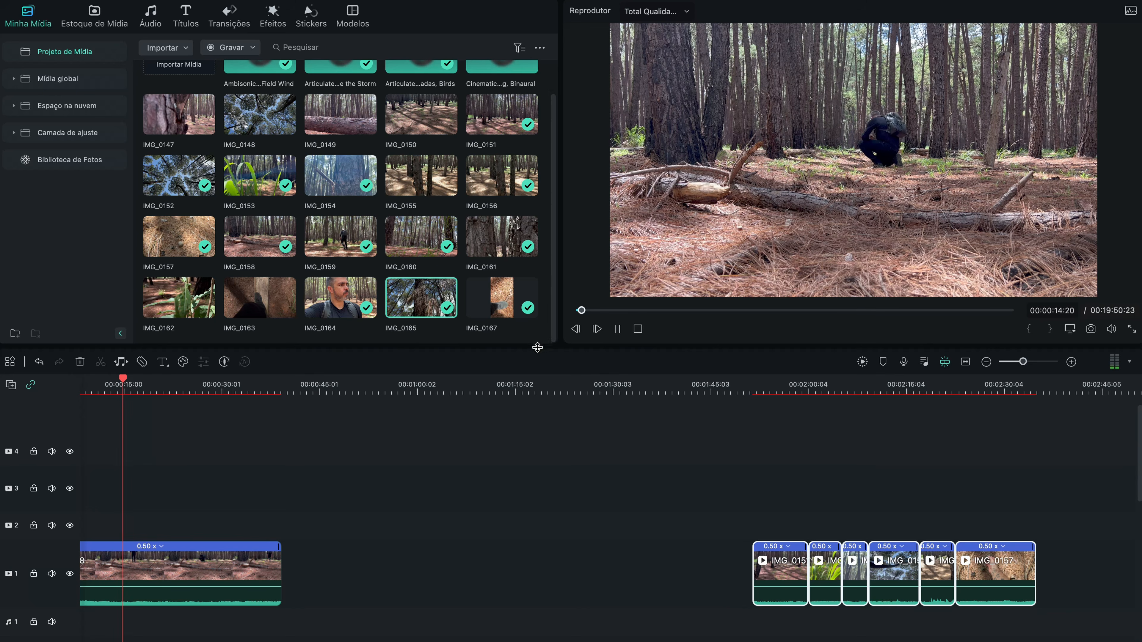
Step: Check the remaining clips and move IMG_0159 onto video track 2 above IMG_0158, so that both end together
left_click(753, 424)
left_click(769, 386)
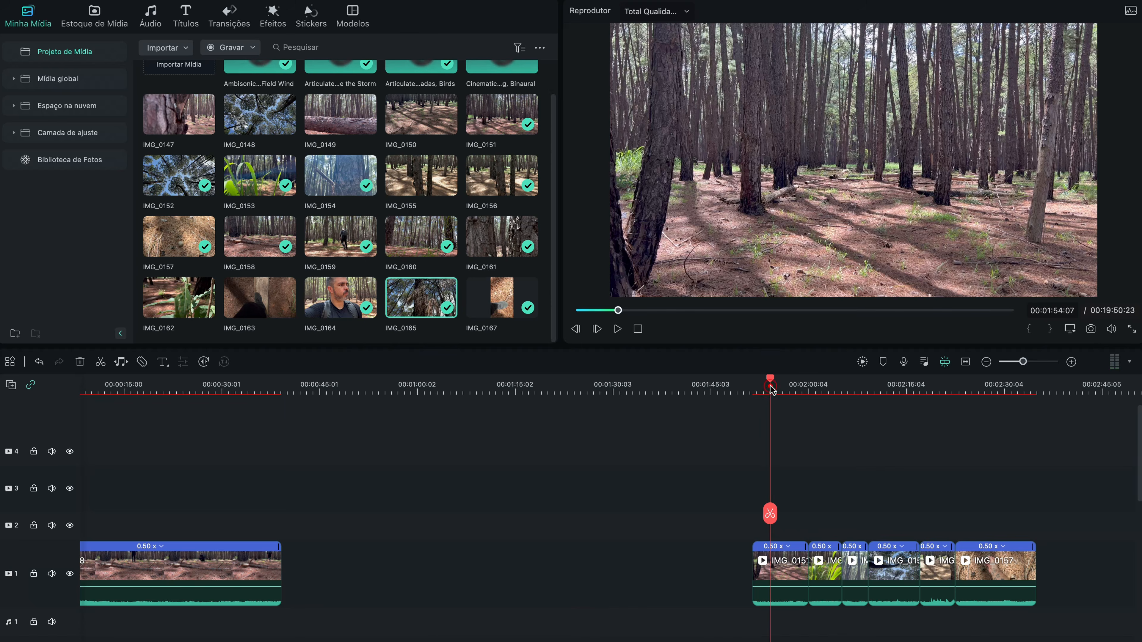
left_click(813, 387)
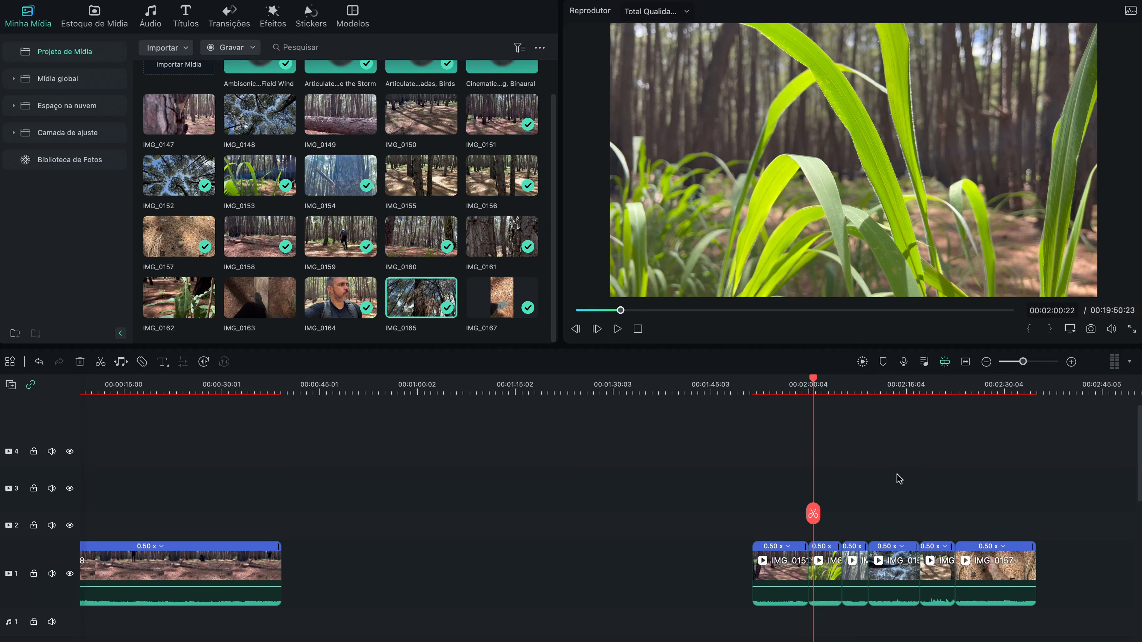
key("super+minus")
left_click(589, 383)
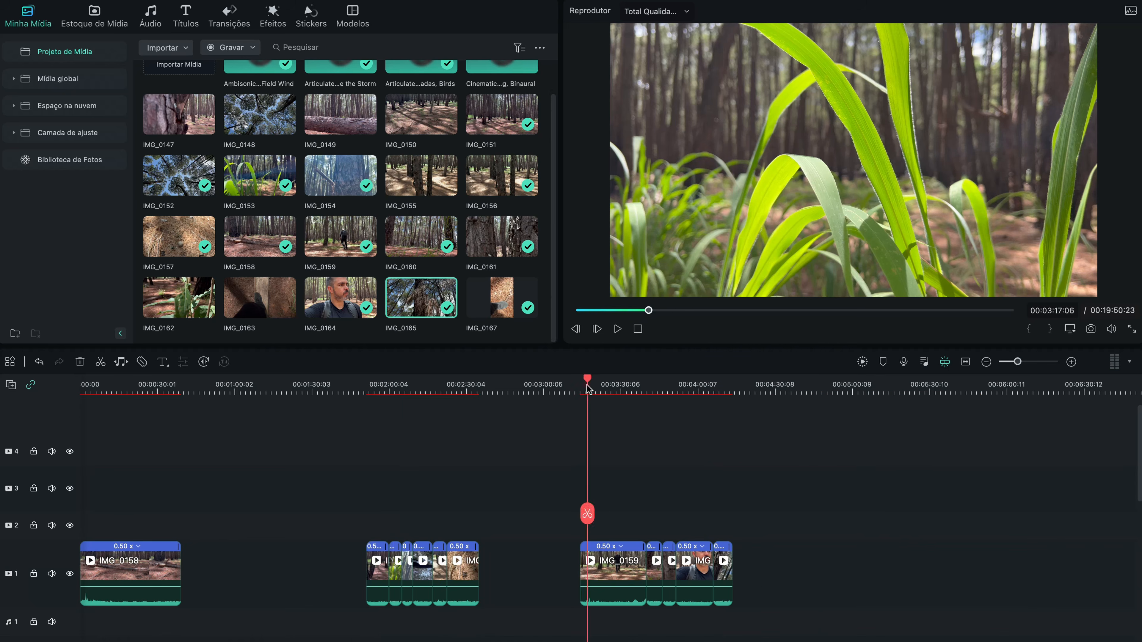
left_click_drag(607, 570, 125, 533)
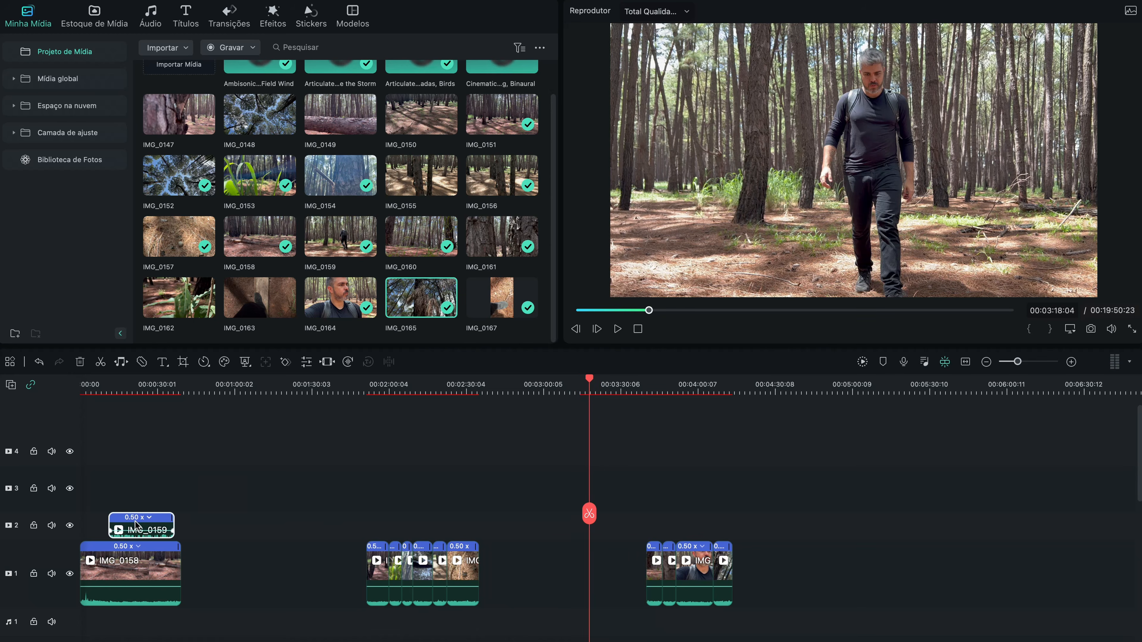
Step: Play IMG_0159 to the crouching movement and trim its start to the frame at 00:00:20:17
left_click(99, 392)
key("super+equal")
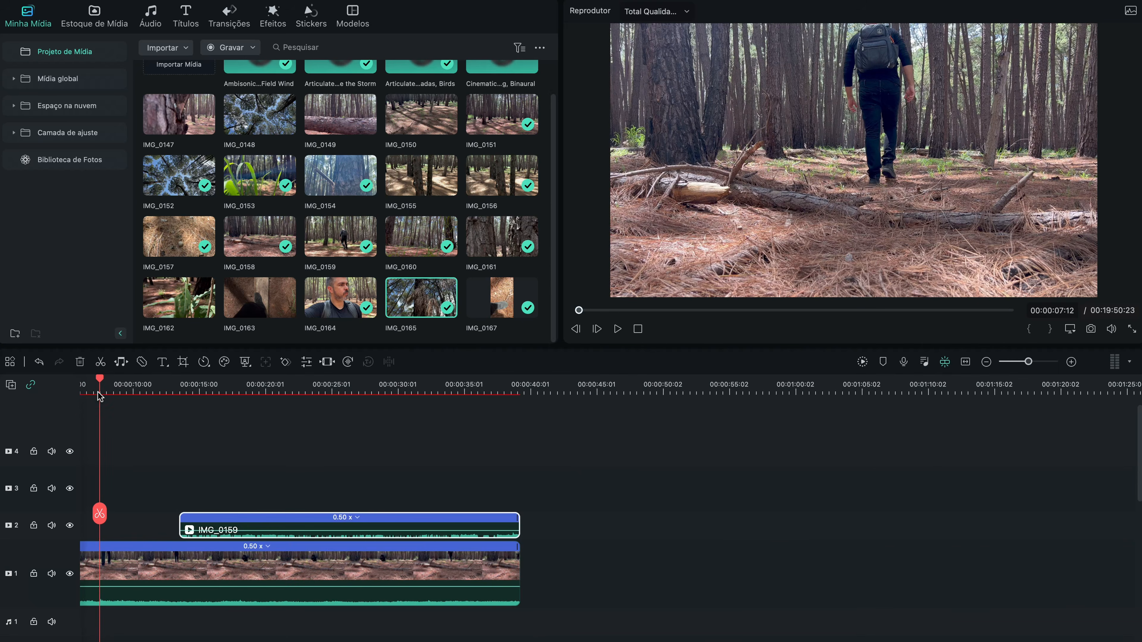
left_click(253, 388)
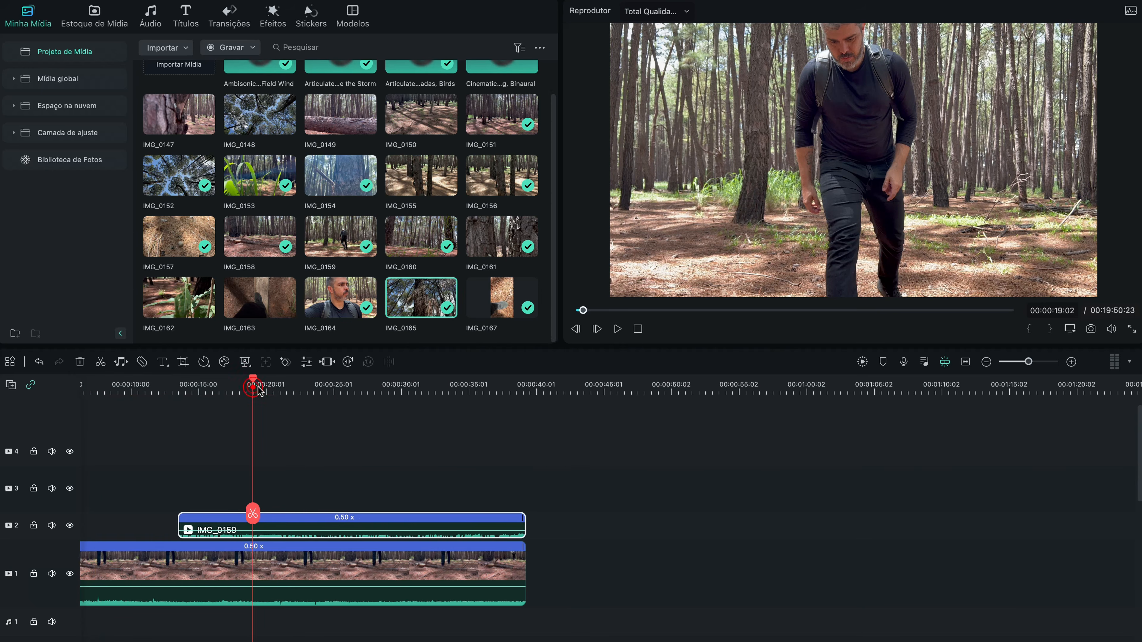
key("space")
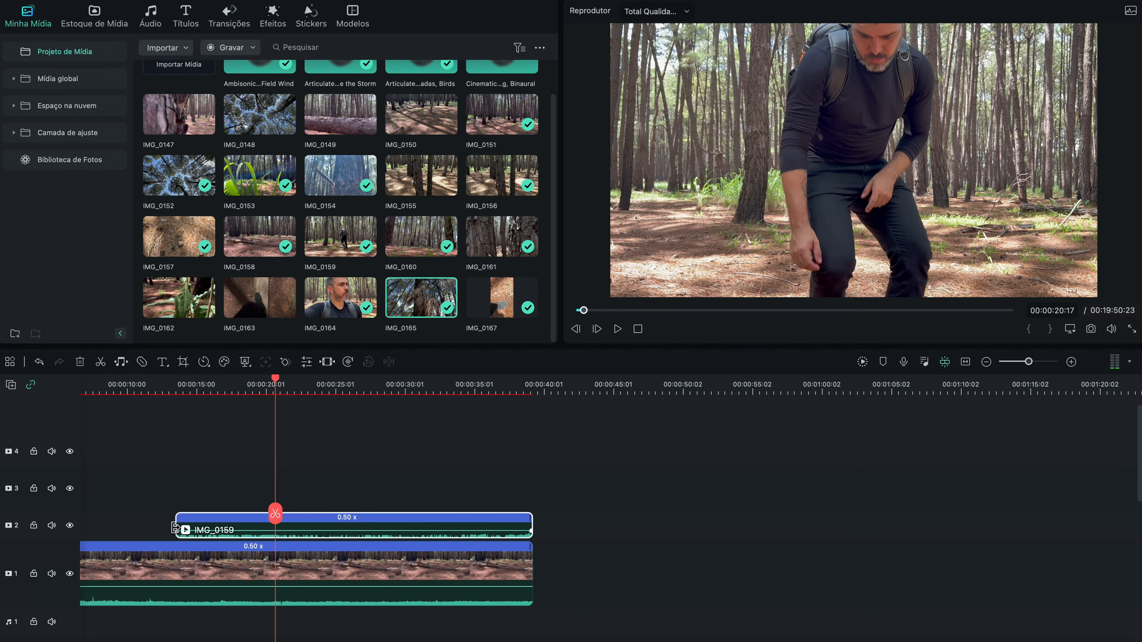
left_click_drag(179, 524, 239, 529)
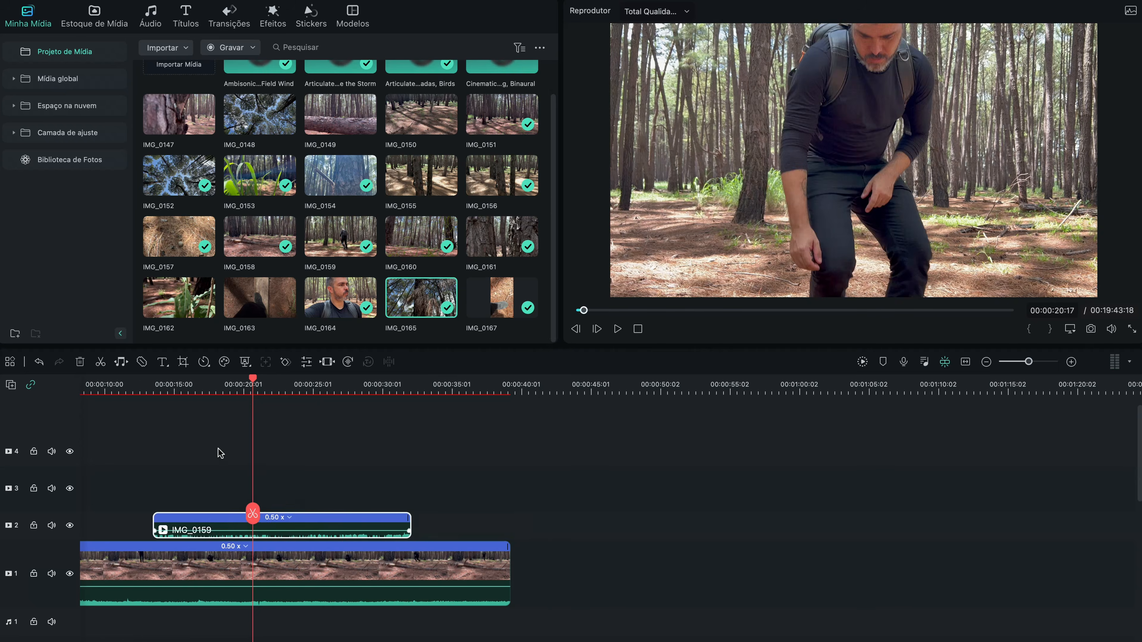
scroll(218, 448, "down", 2)
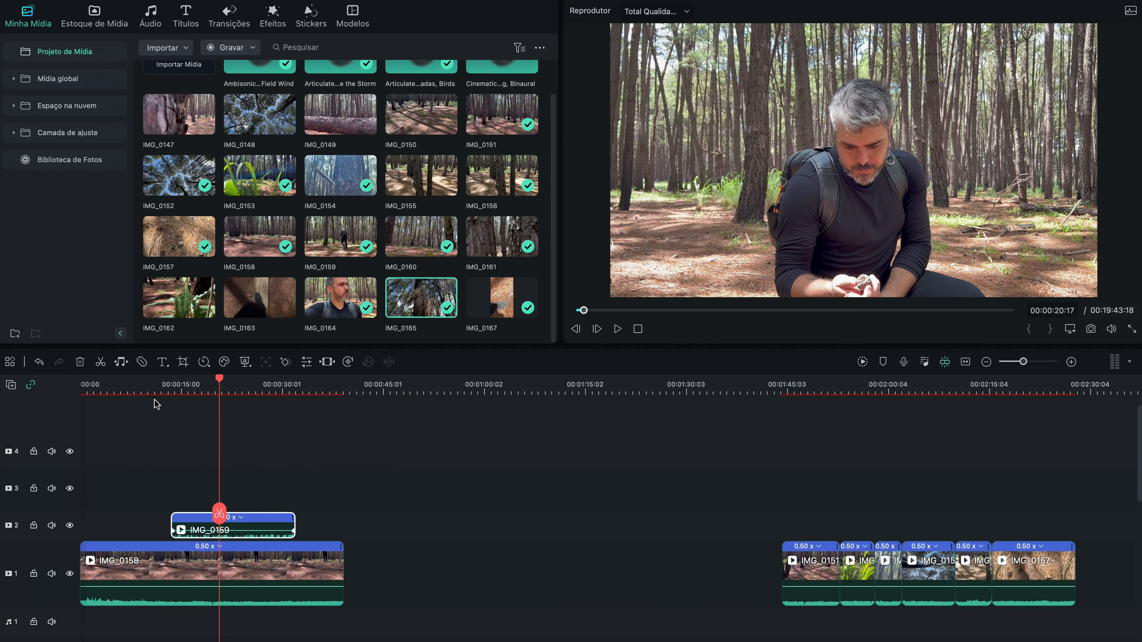
Step: Find the cut point by playing IMG_0158 and move IMG_0159 on video track 2 to start at 00:00:12:07
left_click(117, 386)
key("space")
left_click(144, 386)
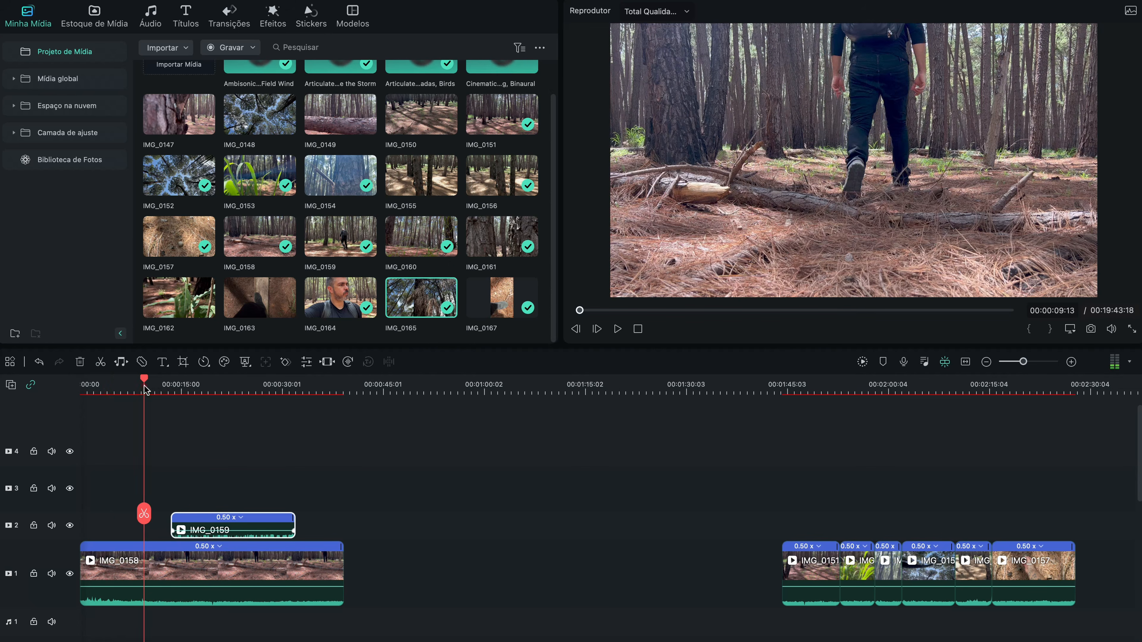
key("space")
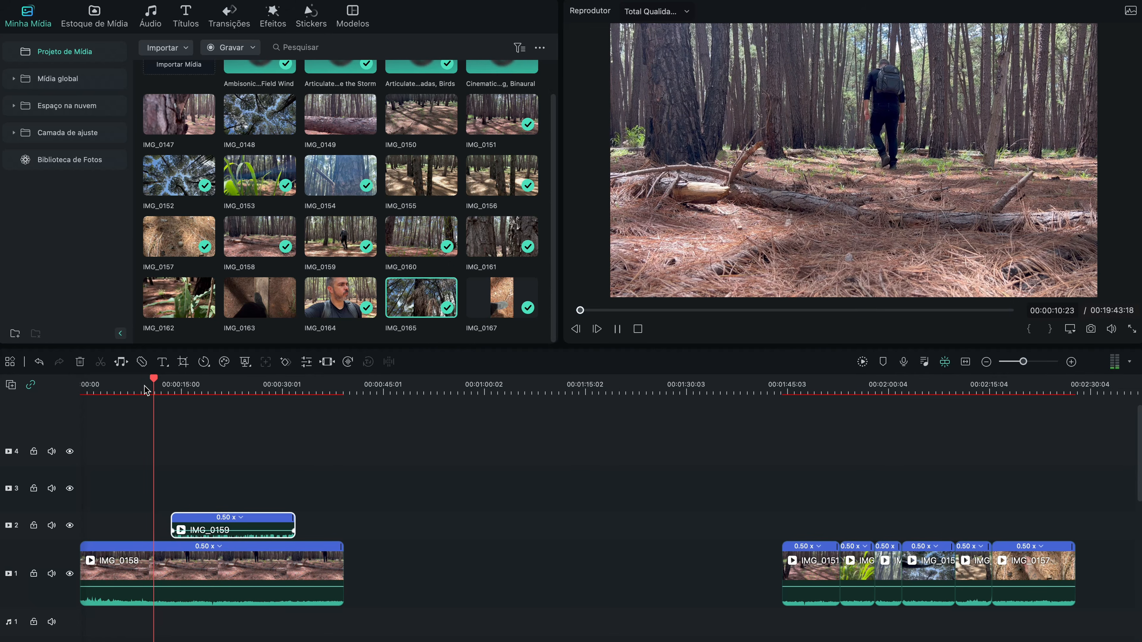
scroll(146, 390, "up", 3)
key("space")
left_click_drag(331, 533, 297, 533)
Step: Enlarge video track 2 and play the cut from IMG_0158 into IMG_0159
left_click_drag(47, 513, 60, 481)
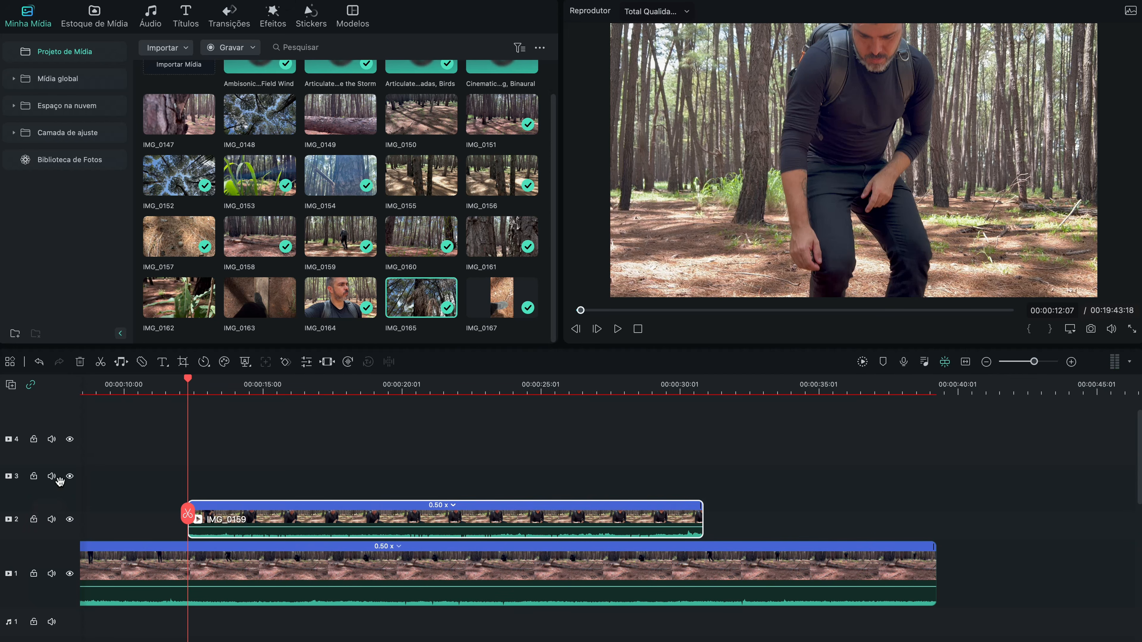
left_click(160, 387)
key("space")
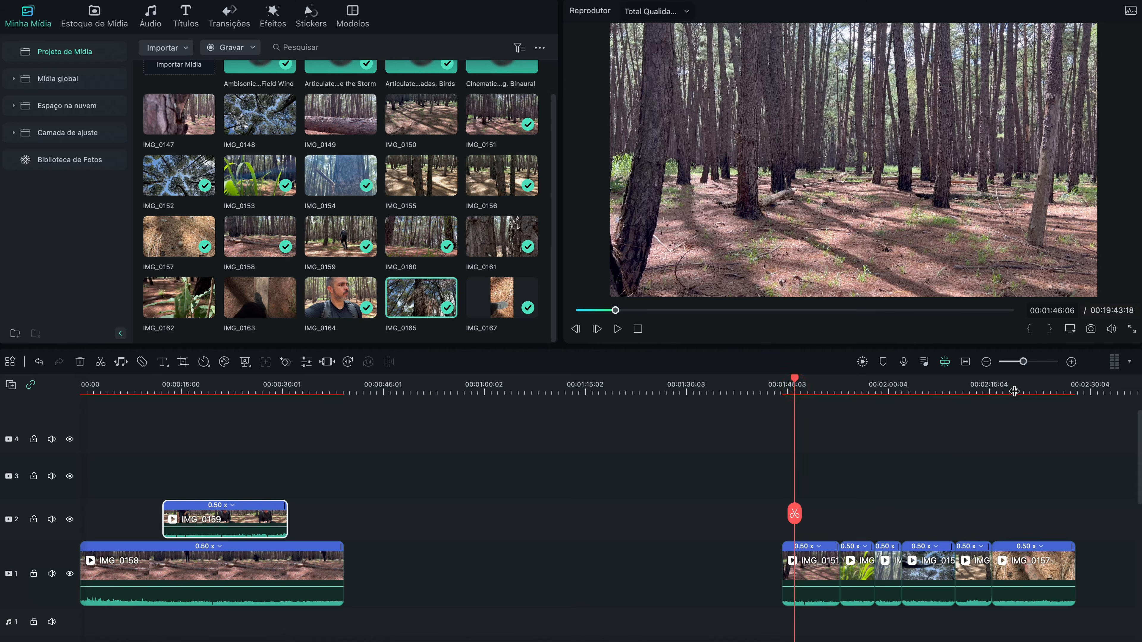
Step: Move IMG_0157 onto video track 3 above IMG_0159, starting about 15.5 seconds into the timeline
left_click(1014, 391)
left_click_drag(1010, 559, 215, 464)
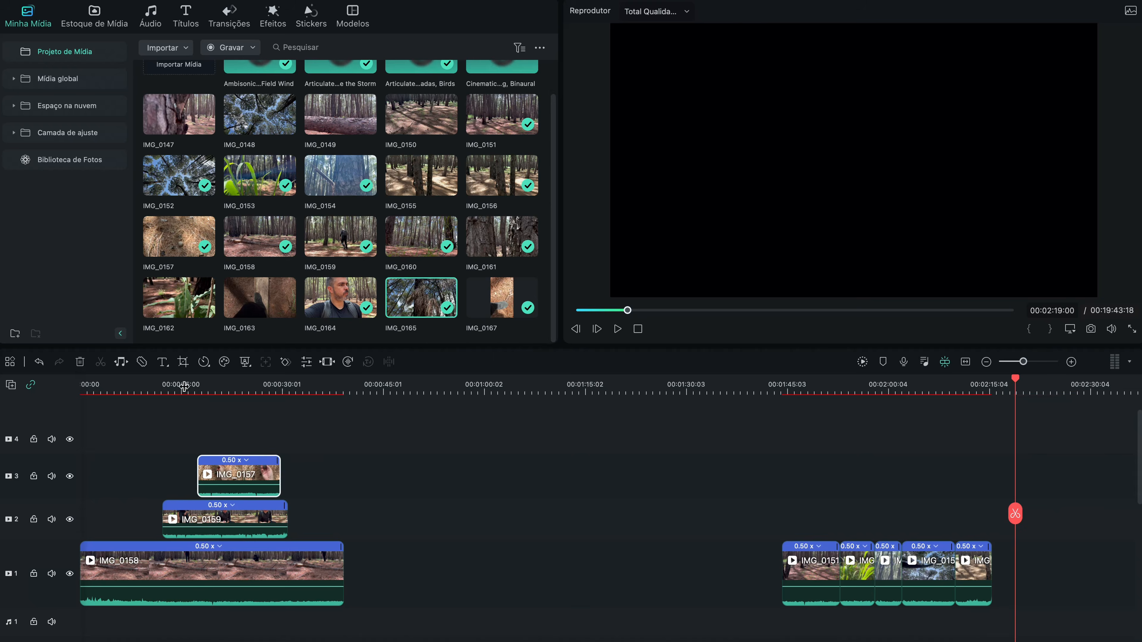
left_click(171, 387)
key("super+equal")
key("space")
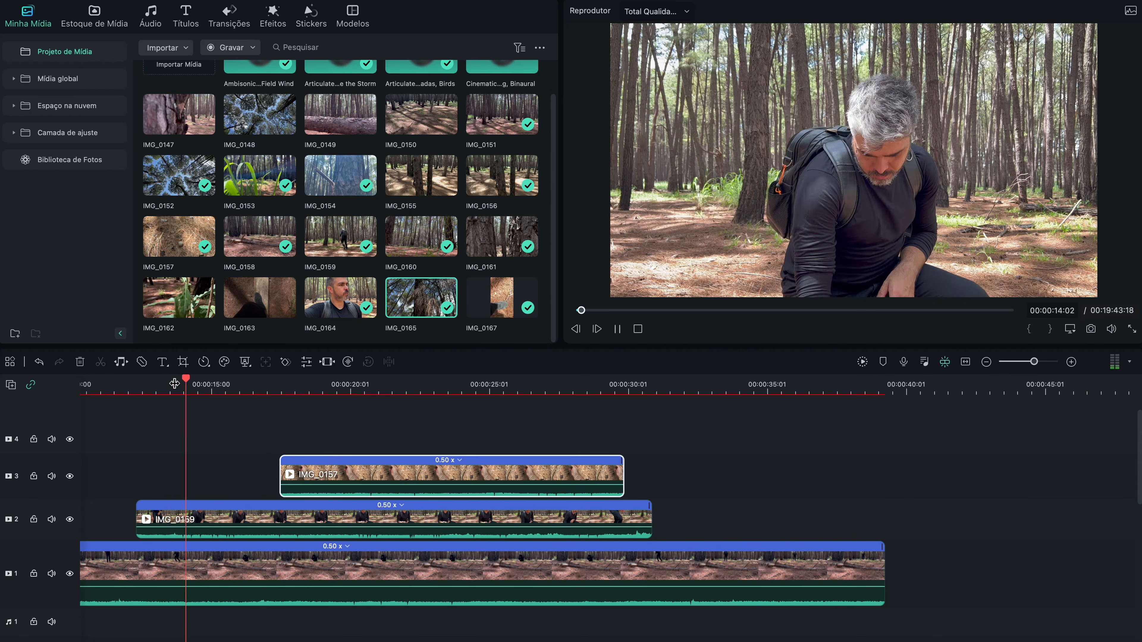
left_click_drag(334, 485, 280, 479)
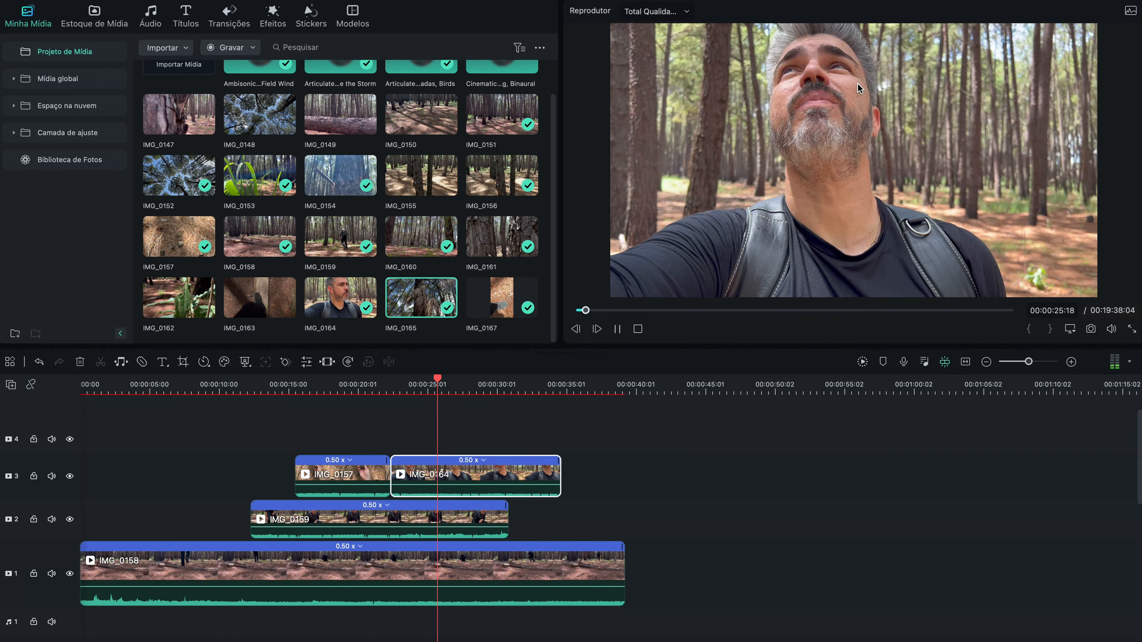
Step: Trim the end of IMG_0164 on video track 3 to 00:00:26:11
key("space")
left_click_drag(559, 468, 447, 468)
Step: Move IMG_0152 from later in the timeline onto video track 3 directly after IMG_0164 and play it
scroll(442, 476, "down", 2)
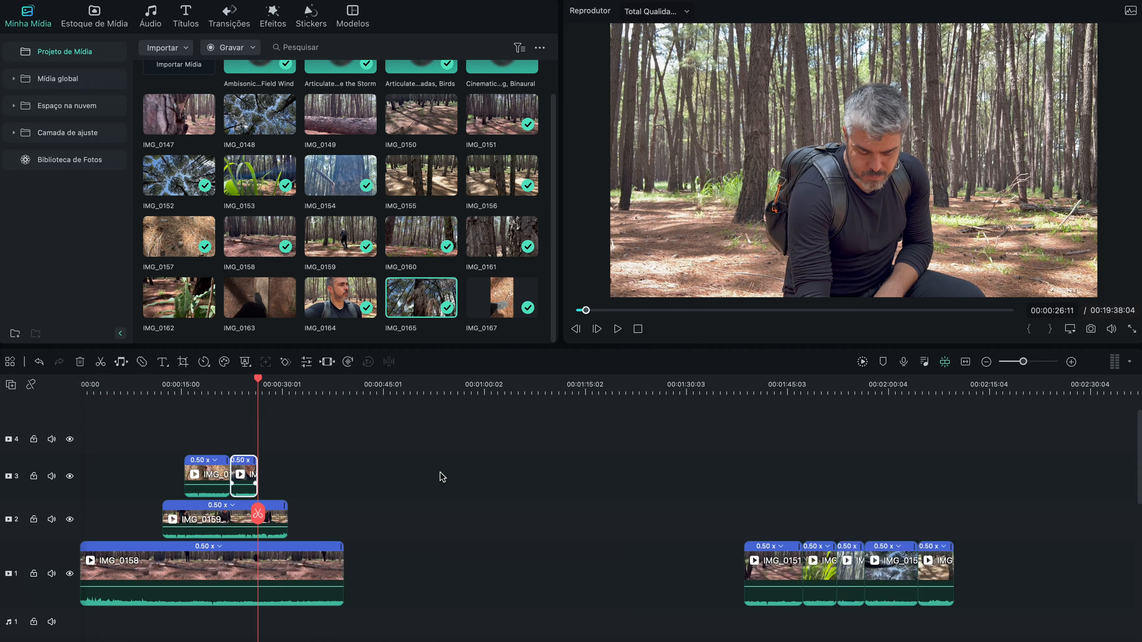
scroll(442, 476, "down", 2)
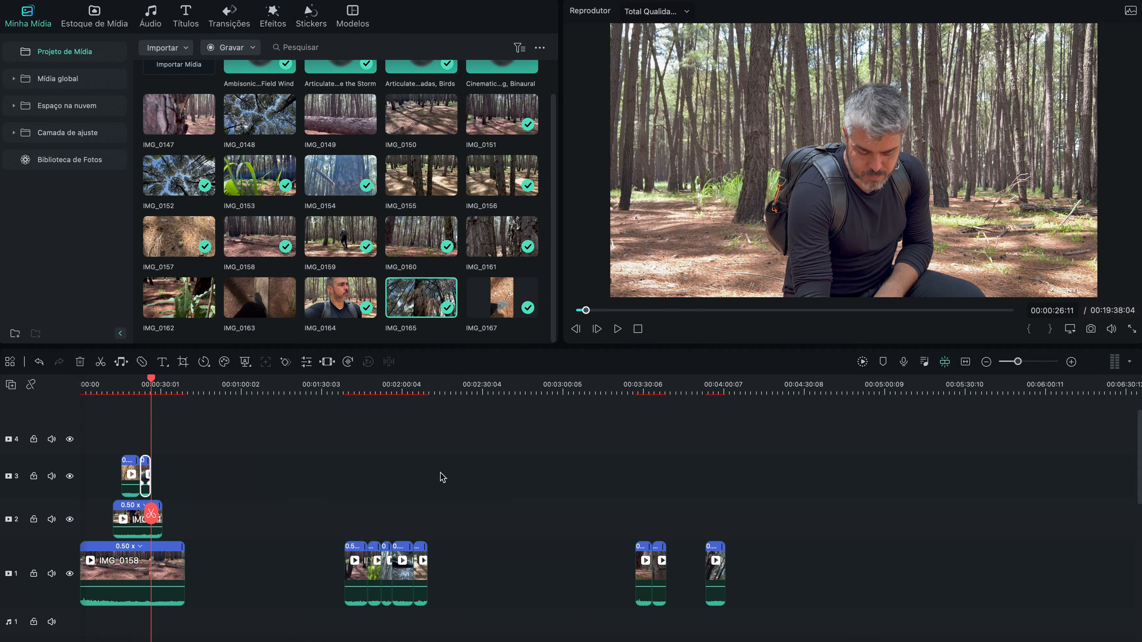
left_click(399, 392)
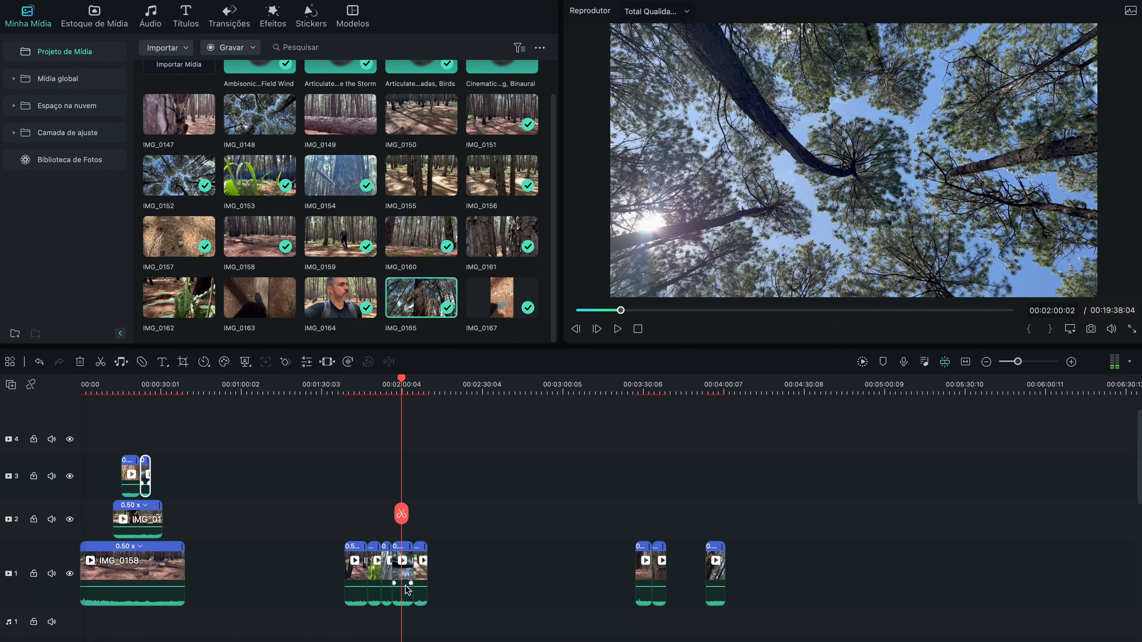
left_click_drag(406, 577, 166, 470)
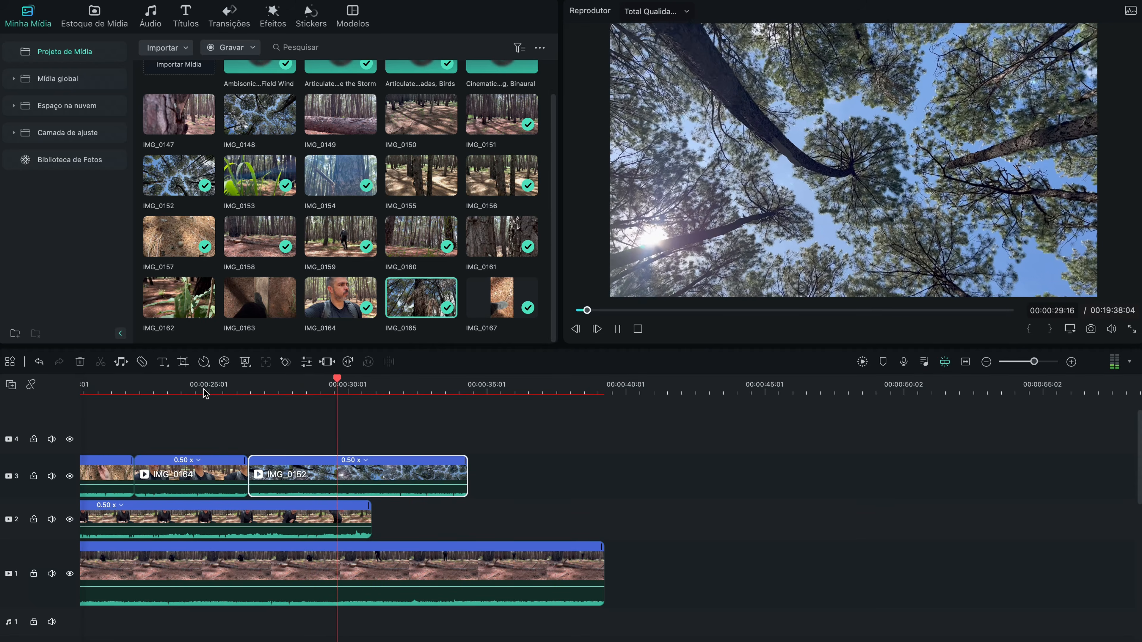
key("space")
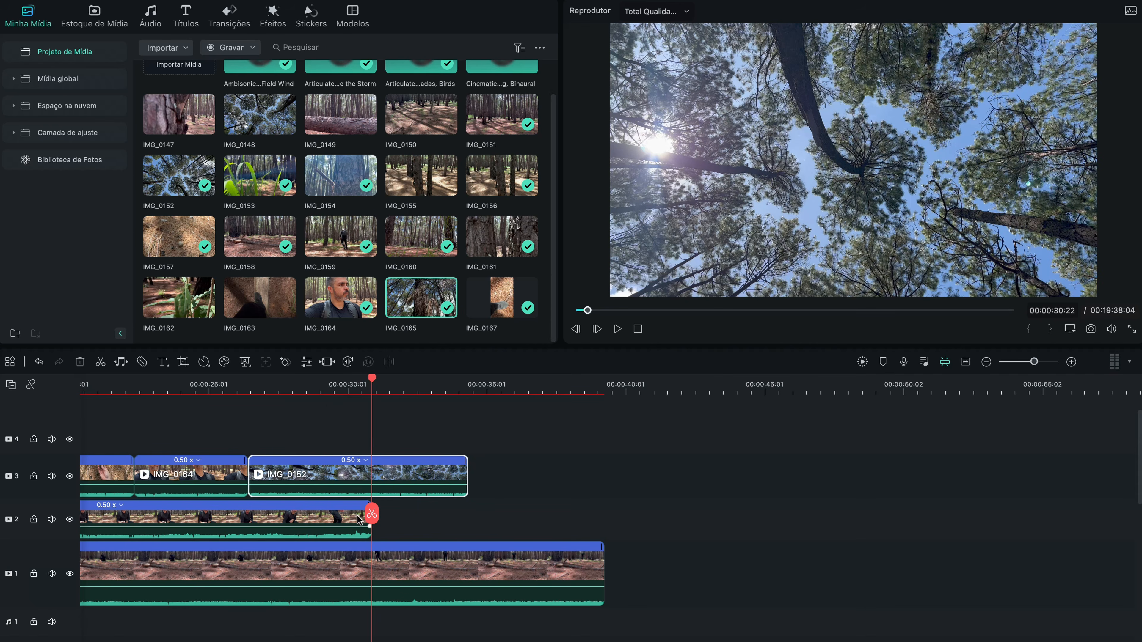
Step: Apply the Montagem speed ramp preset to IMG_0152 on video track 3
left_click(204, 363)
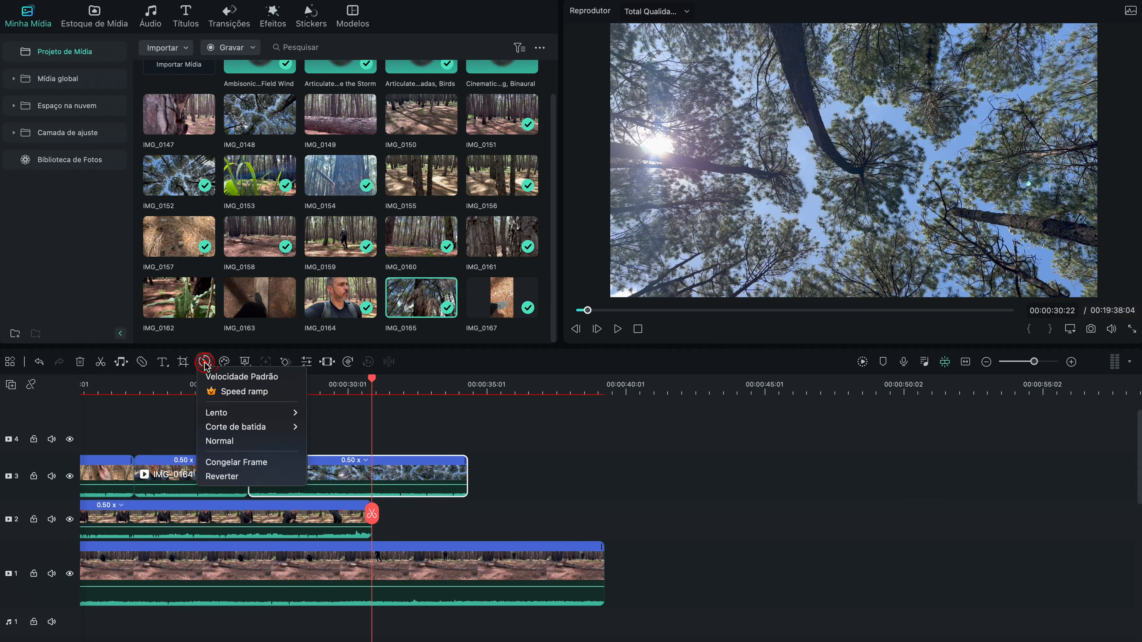
left_click(235, 393)
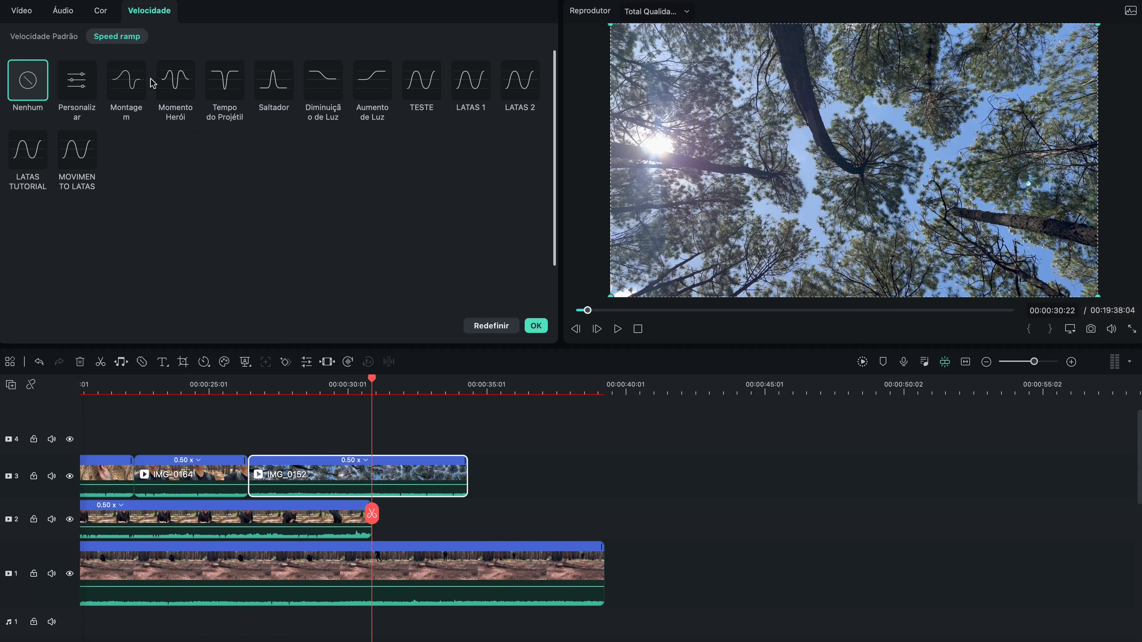
left_click(121, 78)
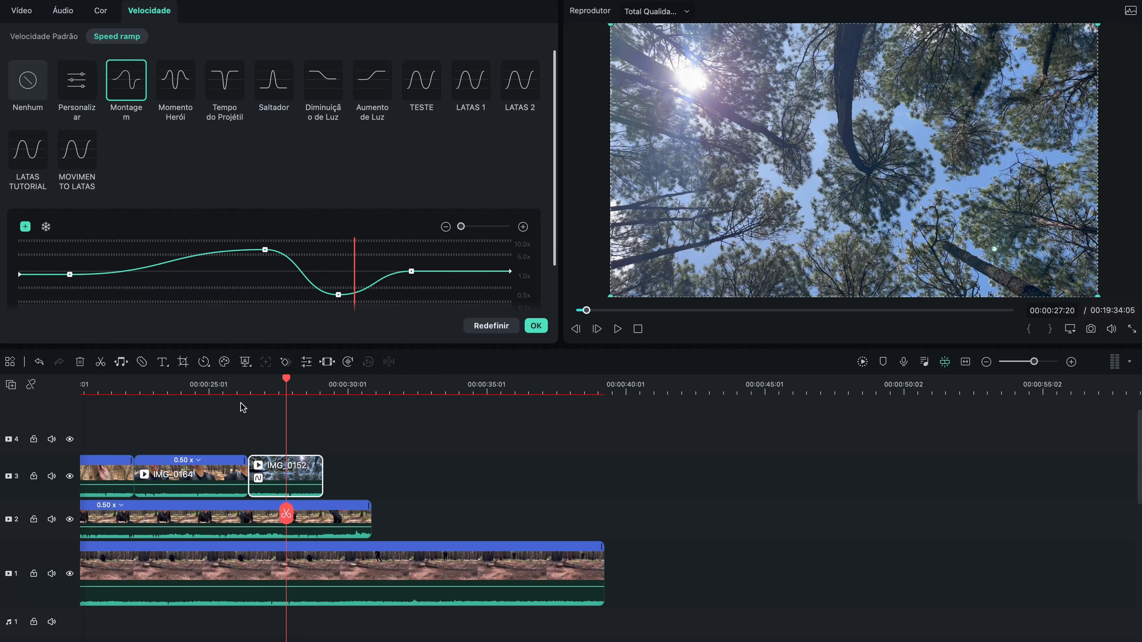
Step: Reshape IMG_0152's speed ramp by lowering the fast peak, shifting the peak and the slow dip earlier, and play the result
left_click_drag(263, 250, 196, 268)
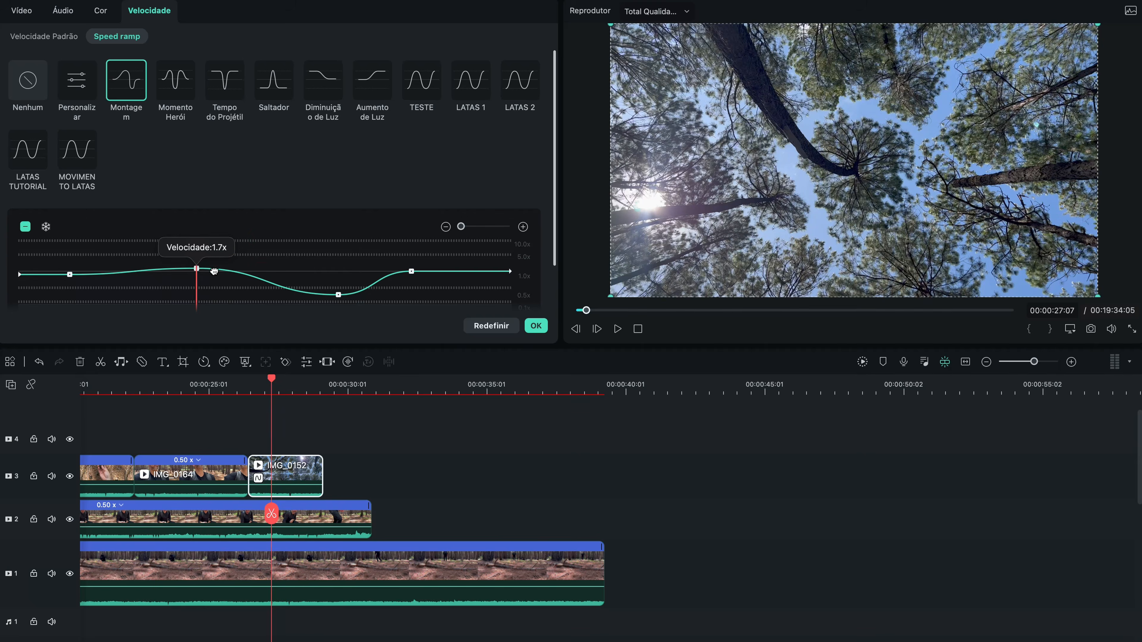
left_click_drag(338, 294, 309, 288)
left_click_drag(196, 269, 175, 275)
left_click_drag(309, 289, 283, 289)
left_click(239, 386)
key("space")
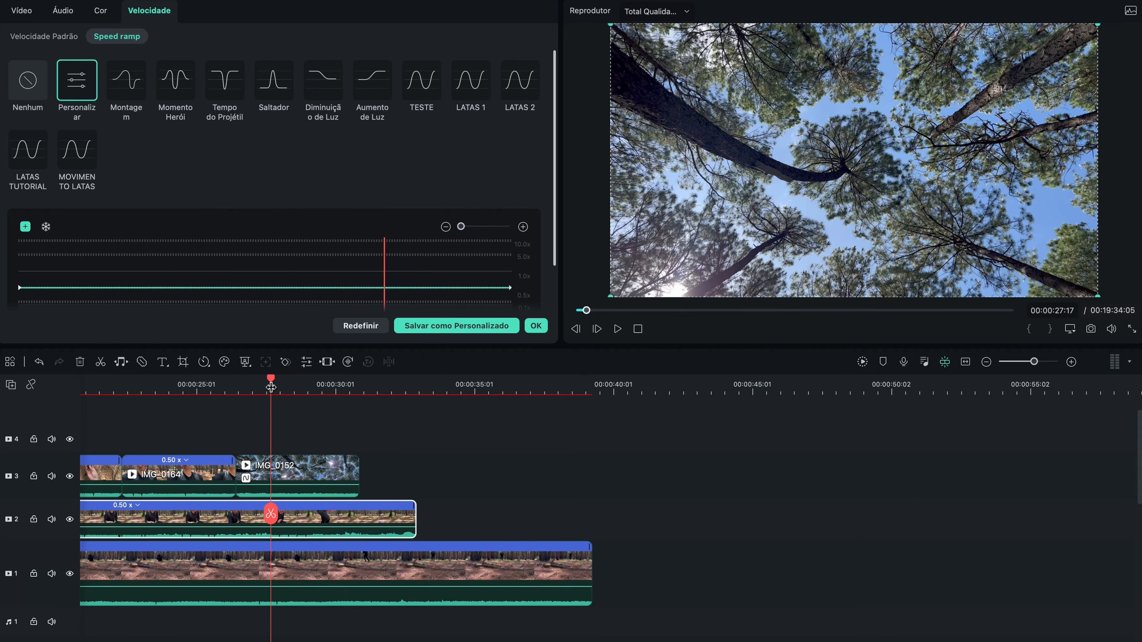
Step: Hide video track 3 and replay IMG_0159 around 25 seconds to find the cut point before the man stands up
left_click(70, 477)
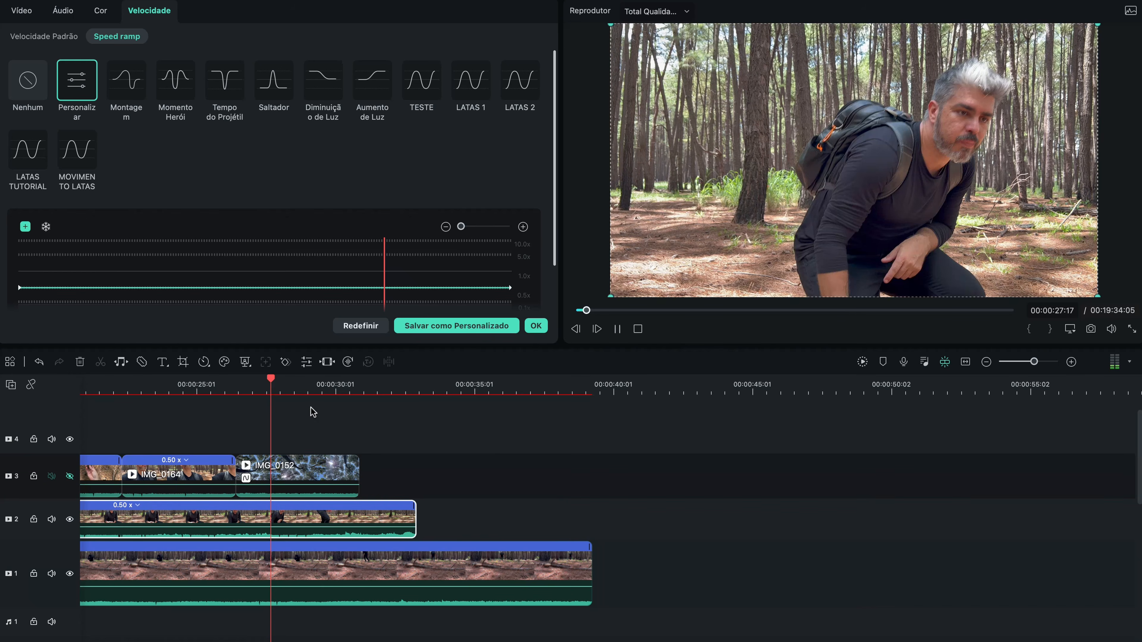
key("space")
left_click(228, 386)
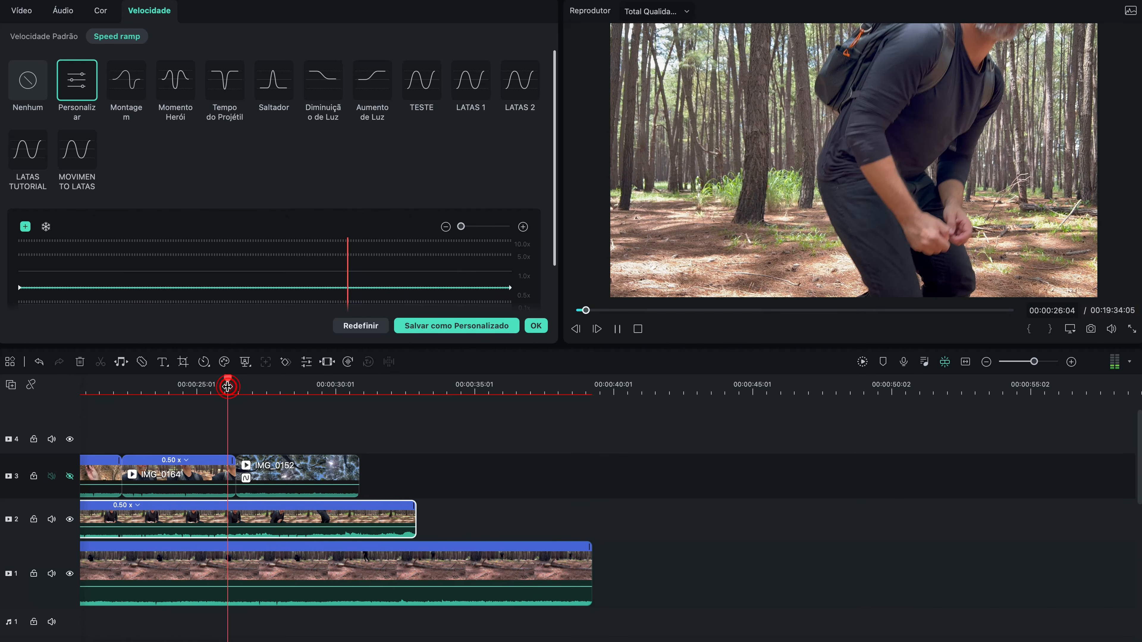
key("space")
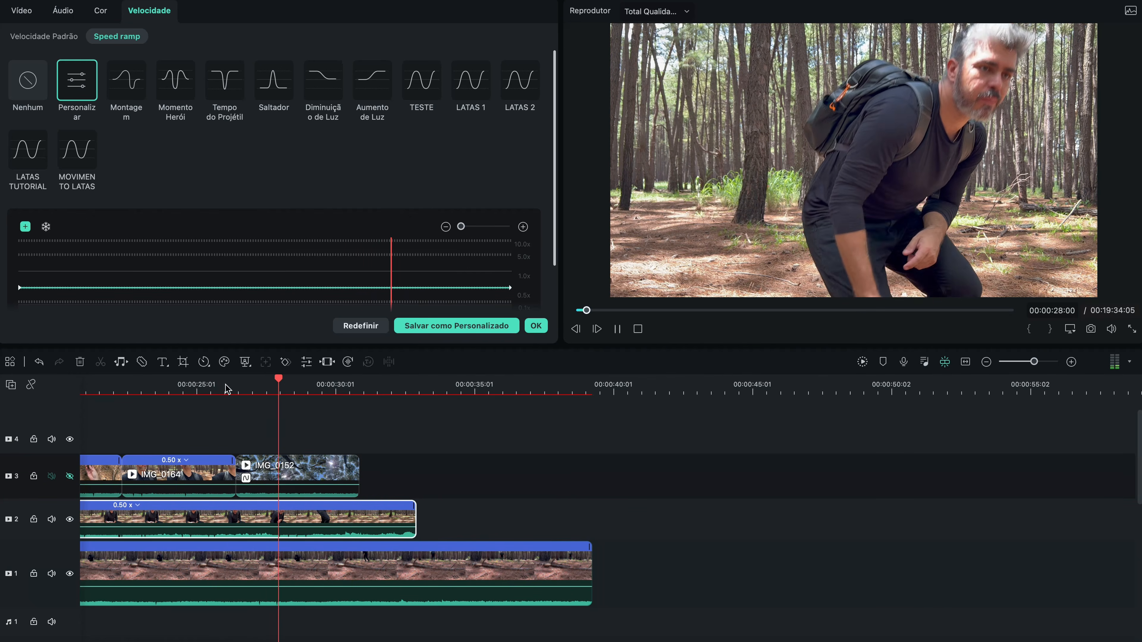
key("space")
left_click(213, 380)
key("space")
key("space")
left_click(183, 386)
key("space")
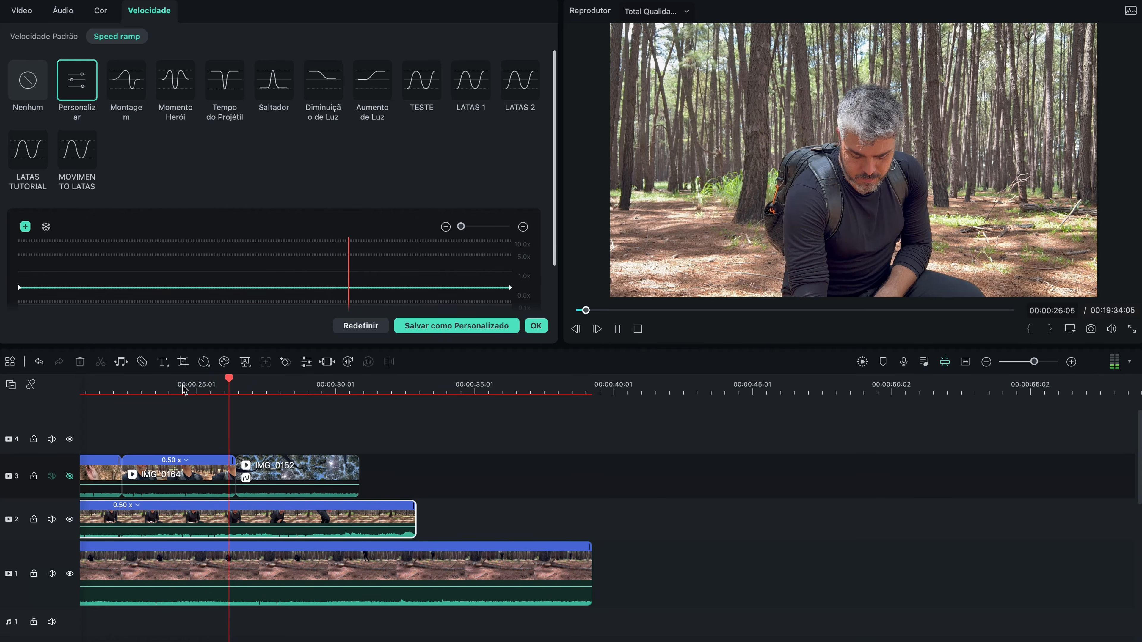
left_click(169, 387)
key("space")
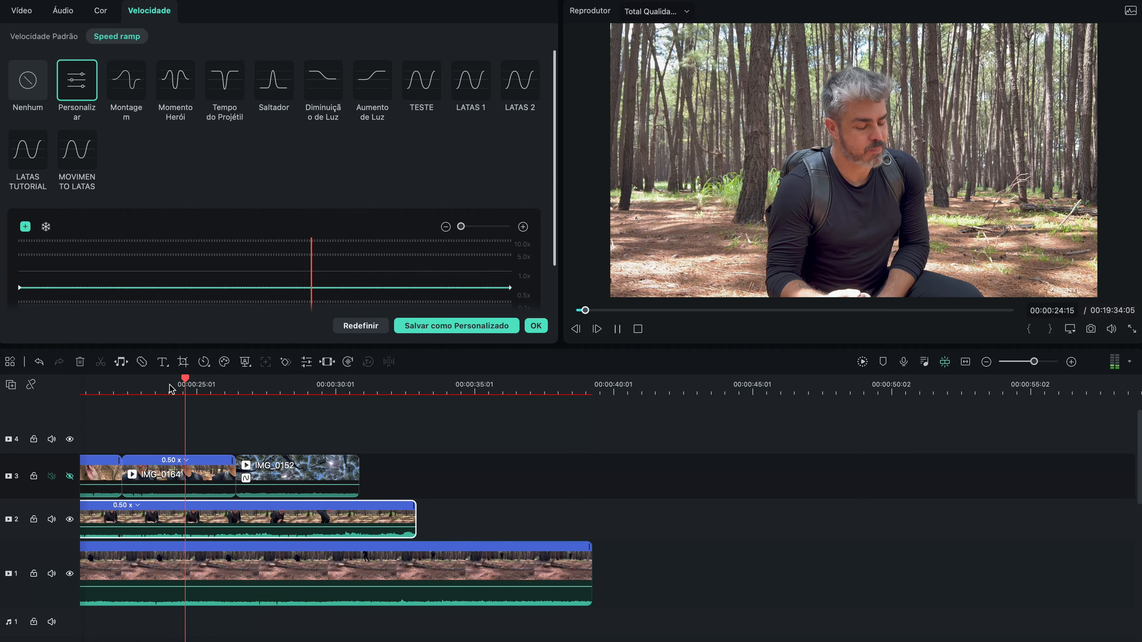
key("space")
Step: Split IMG_0159 on video track 2 at 00:00:25:01 and move its second part to start at about 29.8 seconds
mouse_move(203, 523)
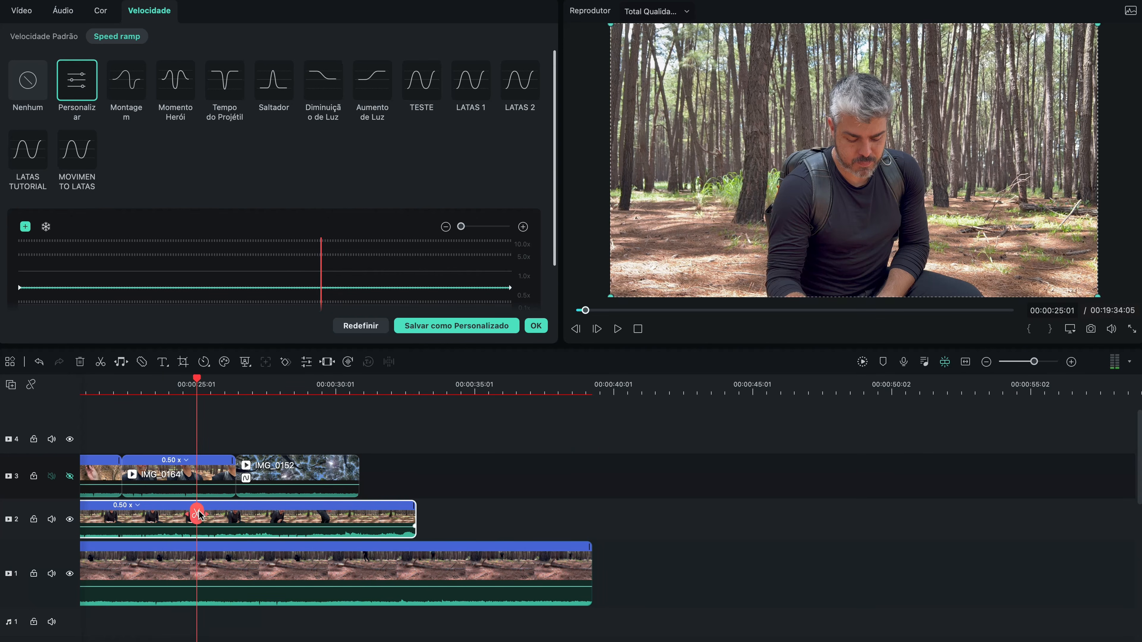
left_click(197, 513)
left_click_drag(252, 522, 396, 526)
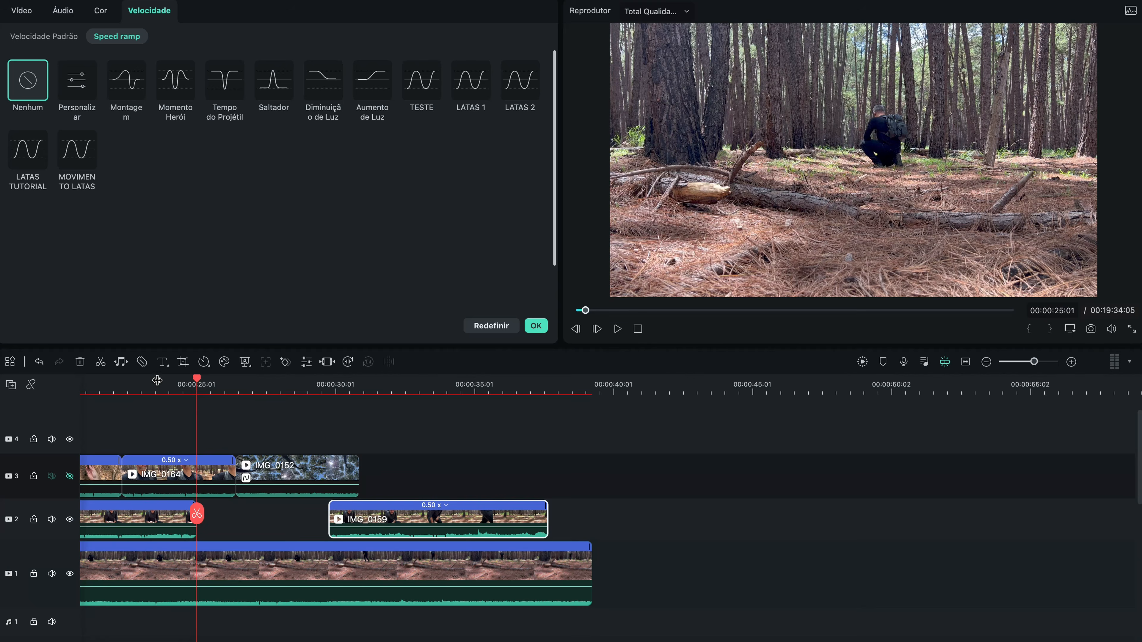
Step: Show video track 3 again and play the sequence from IMG_0164 through IMG_0152 into the second part of IMG_0159
left_click(175, 392)
key("space")
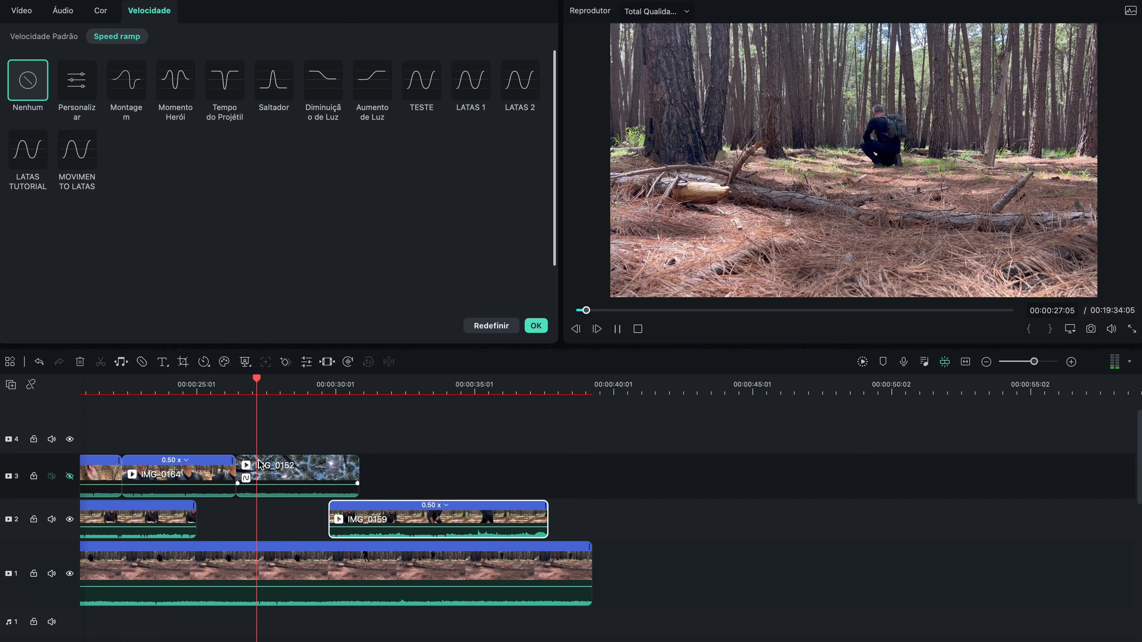
left_click(69, 476)
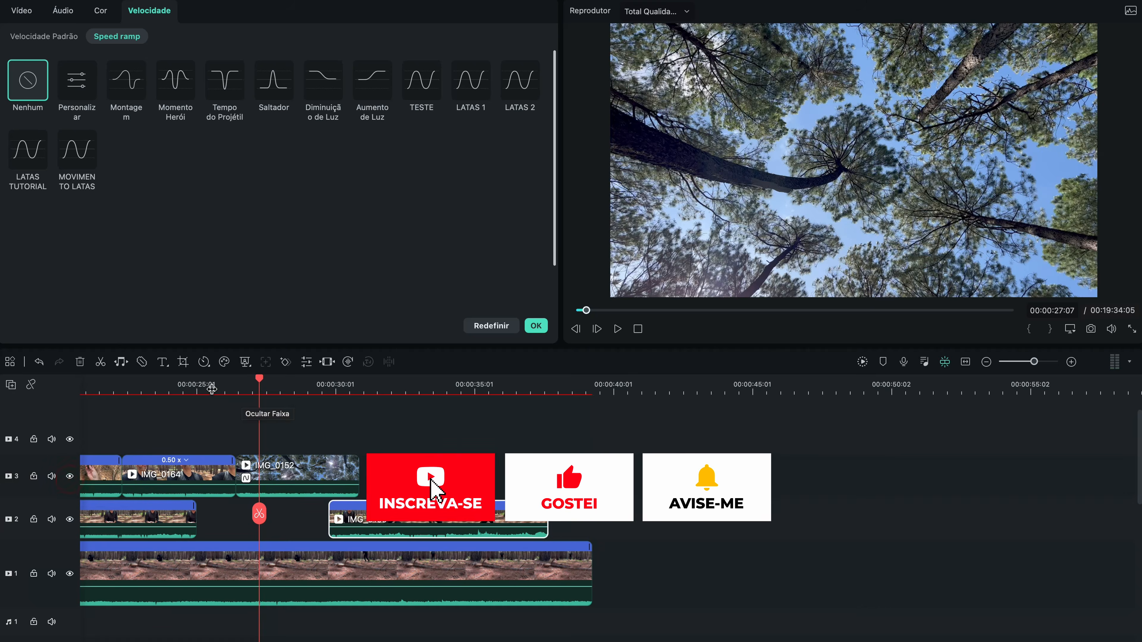
left_click(211, 388)
key("space")
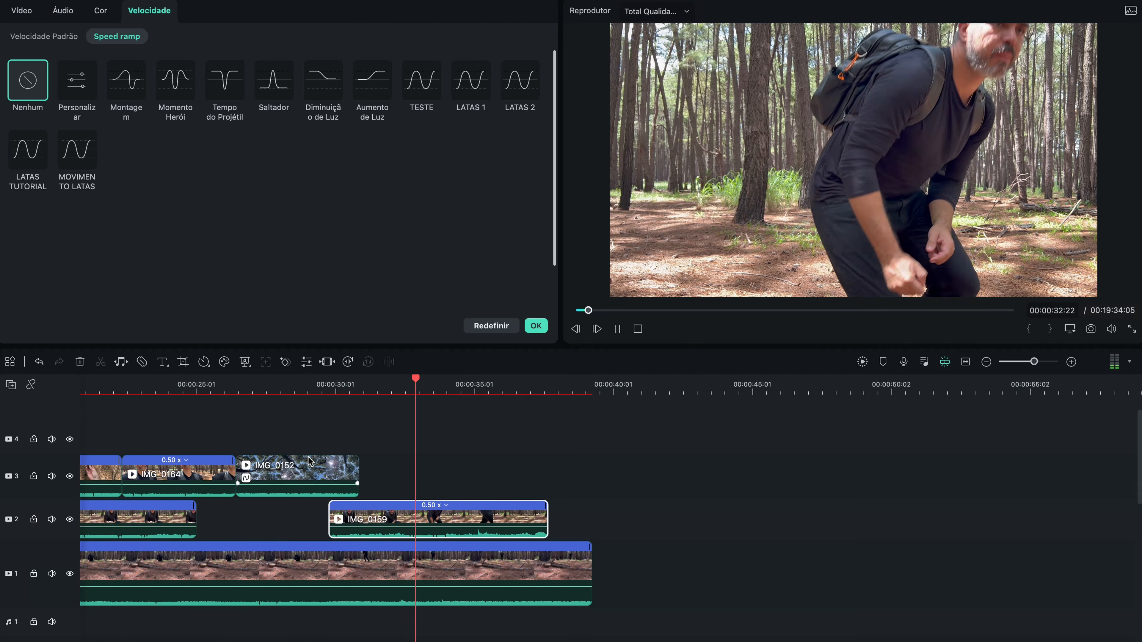
key("space")
key("space")
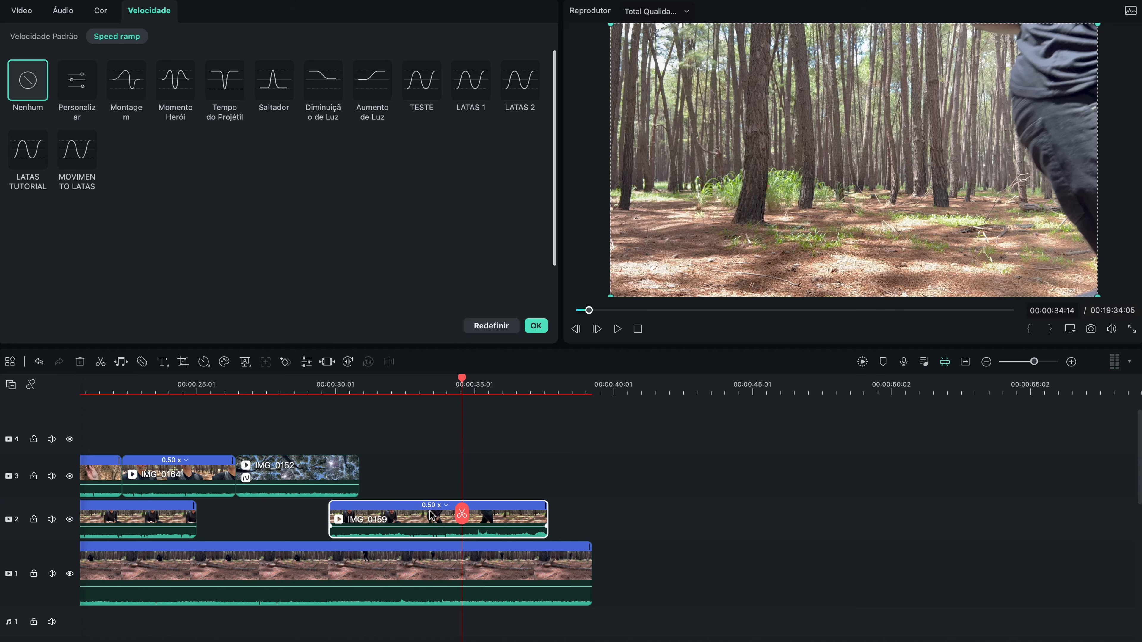
Step: Move the last part of IMG_0158 to start at 00:00:32:14 and trim the end of the second IMG_0159 part to that point
left_click(421, 387)
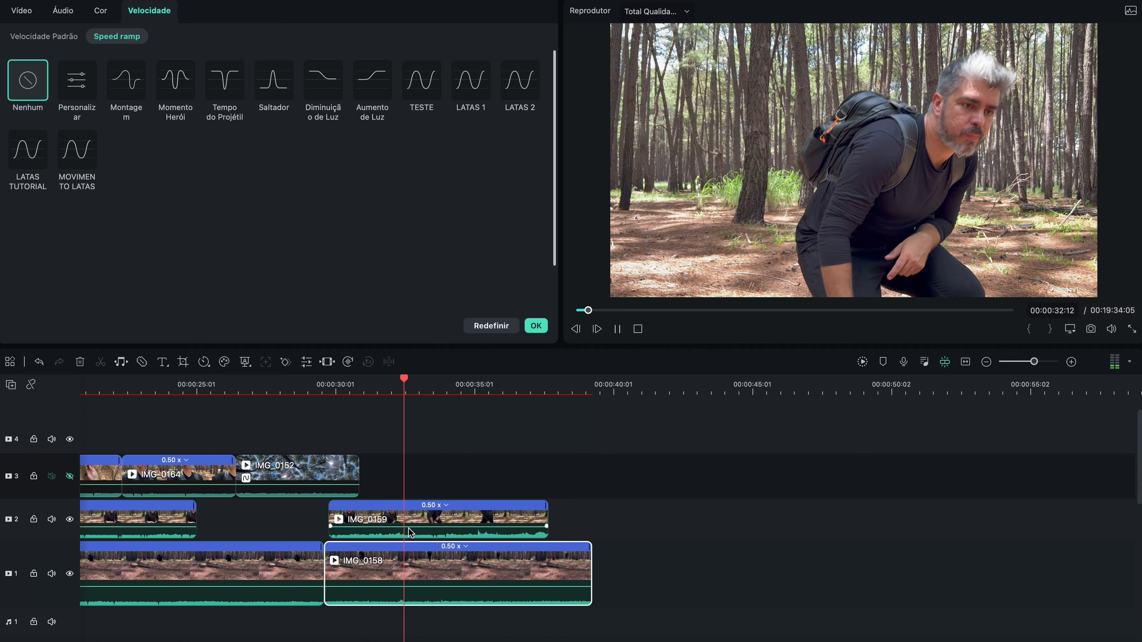
left_click_drag(402, 559, 482, 560)
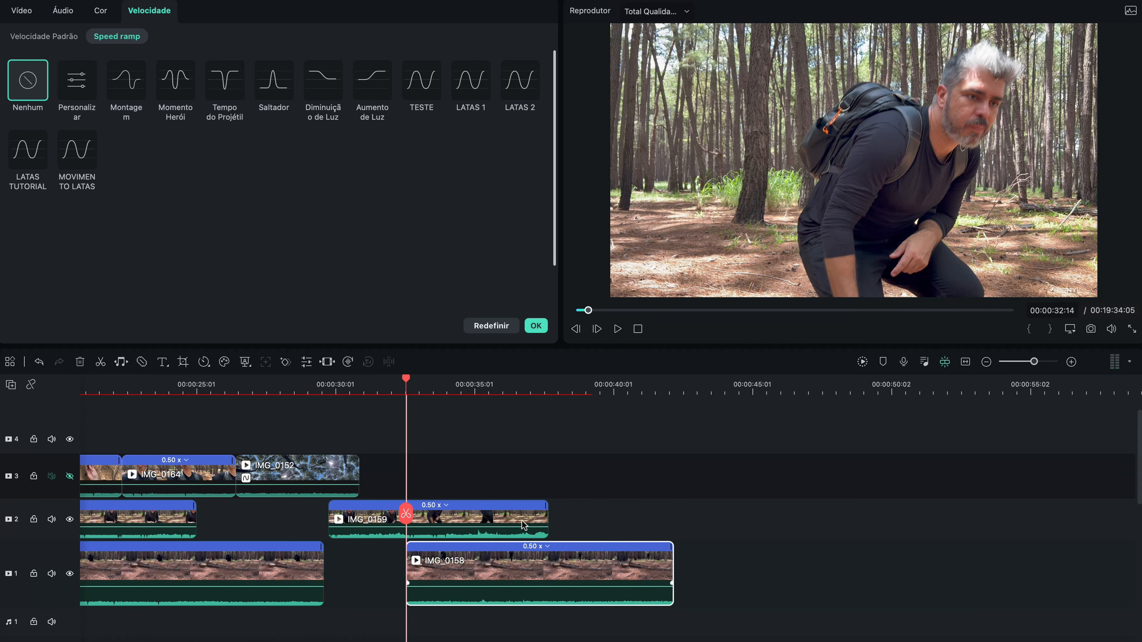
left_click_drag(546, 518, 404, 517)
left_click(390, 393)
key("space")
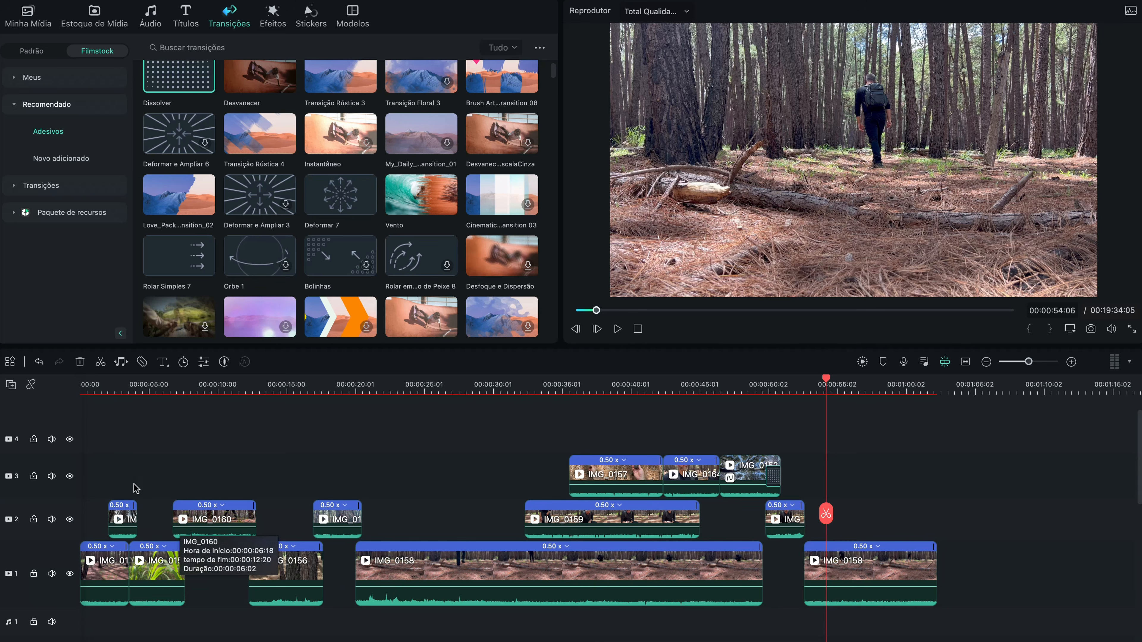
Step: Add an adjustment layer (Camada de ajuste) on video track 4 from the timeline's start to the end of the last IMG_0158 clip
key("Home")
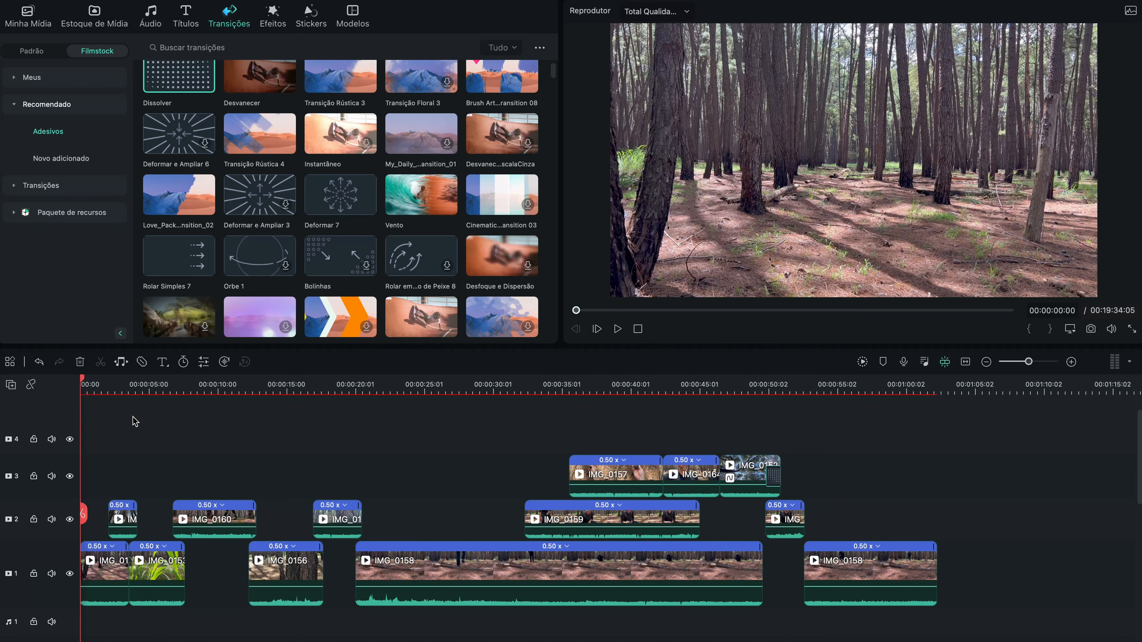
left_click(27, 11)
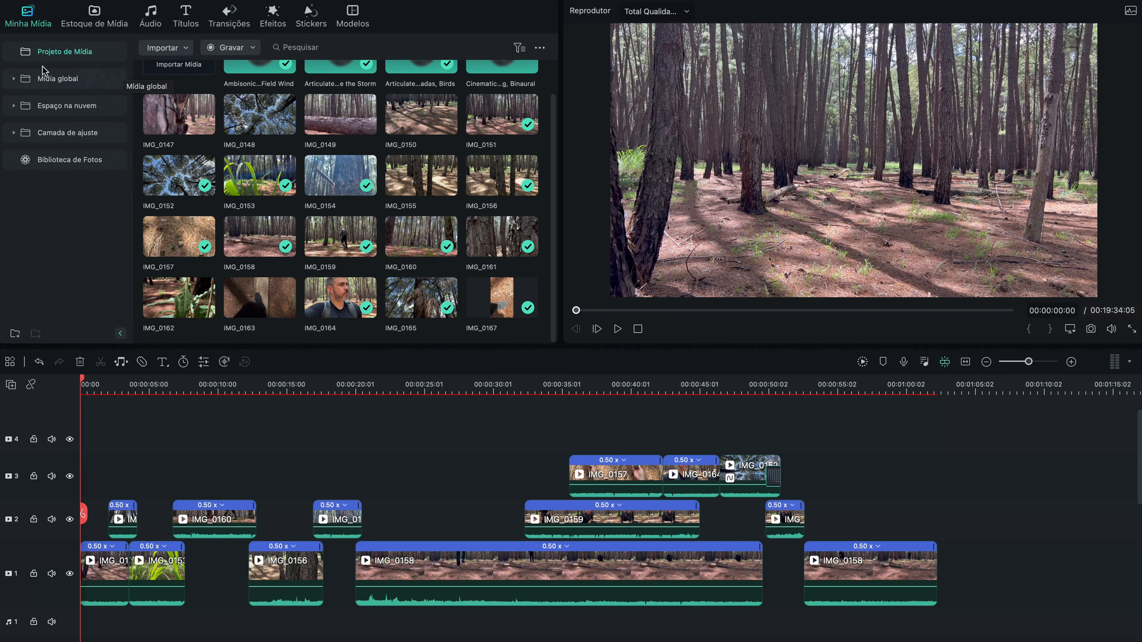
left_click(64, 137)
left_click_drag(143, 433, 927, 467)
left_click(427, 394)
left_click(497, 438)
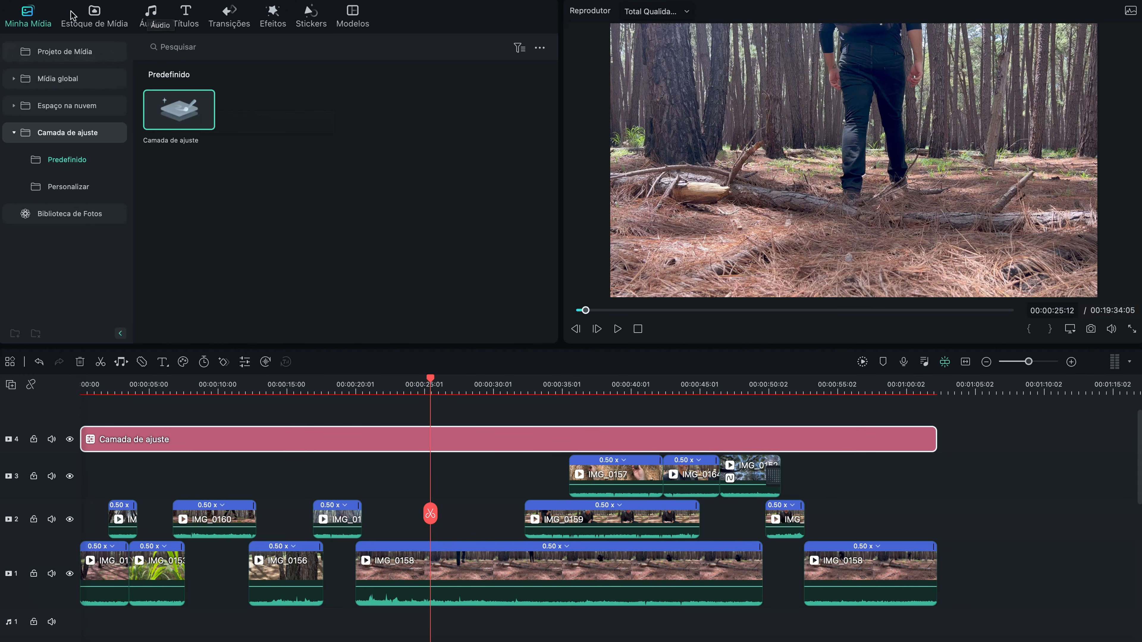
Step: Search the effects for "cor" and apply the Cortar effect to the adjustment layer
left_click(265, 27)
left_click(181, 47)
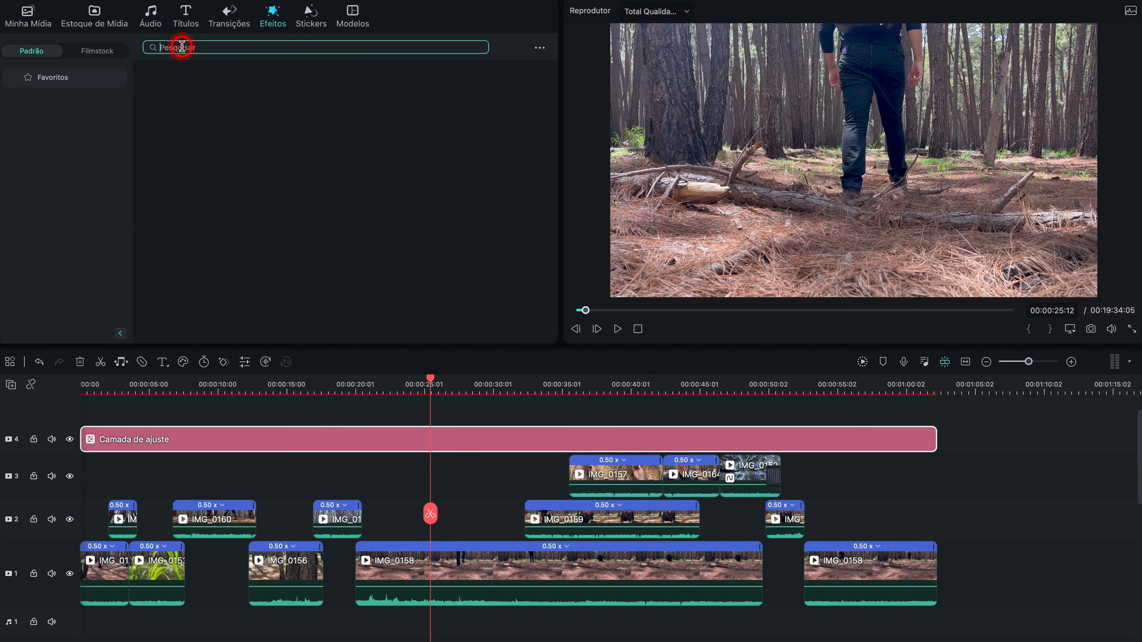
key("Return")
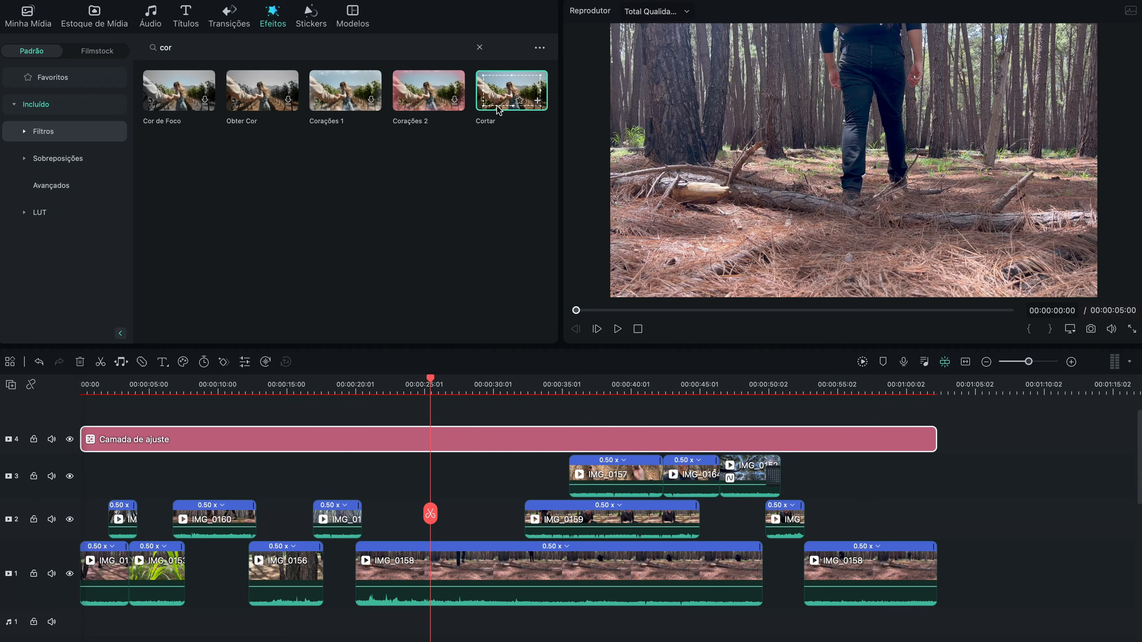
left_click_drag(515, 114, 318, 442)
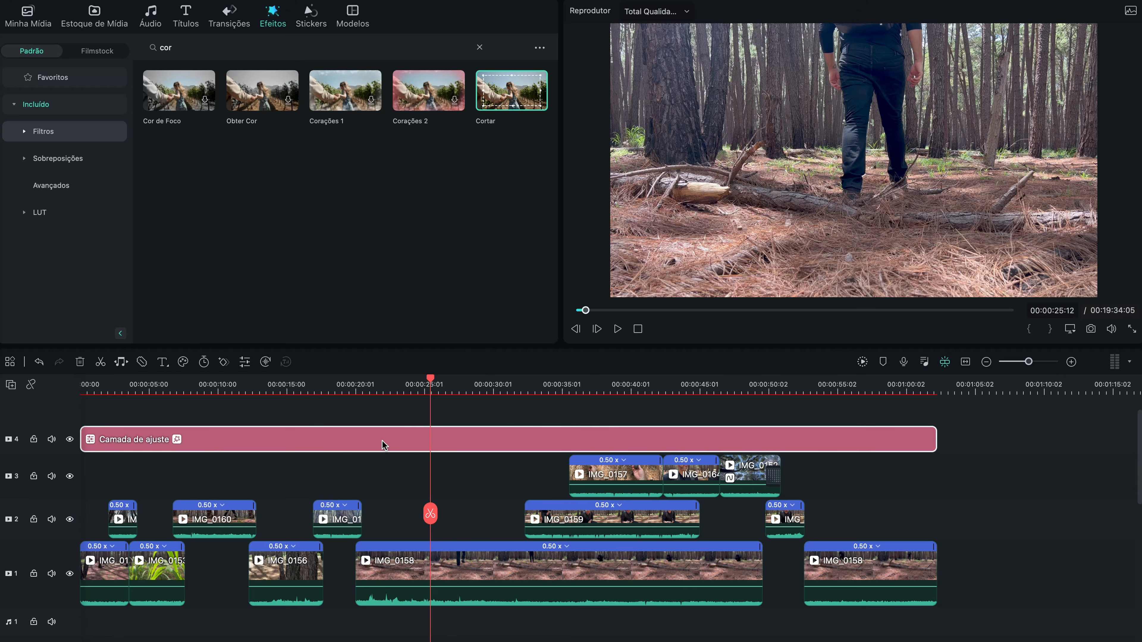
Step: Set the adjustment layer's Cortar effect to 15 for both Topo and Inferior
double_click(436, 450)
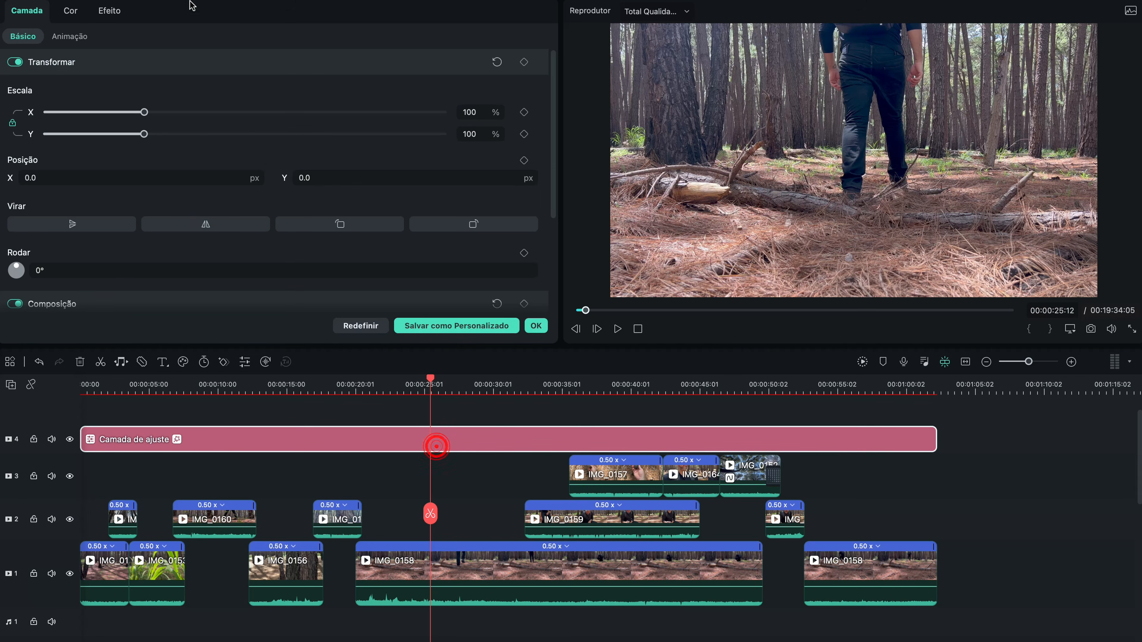
left_click(113, 14)
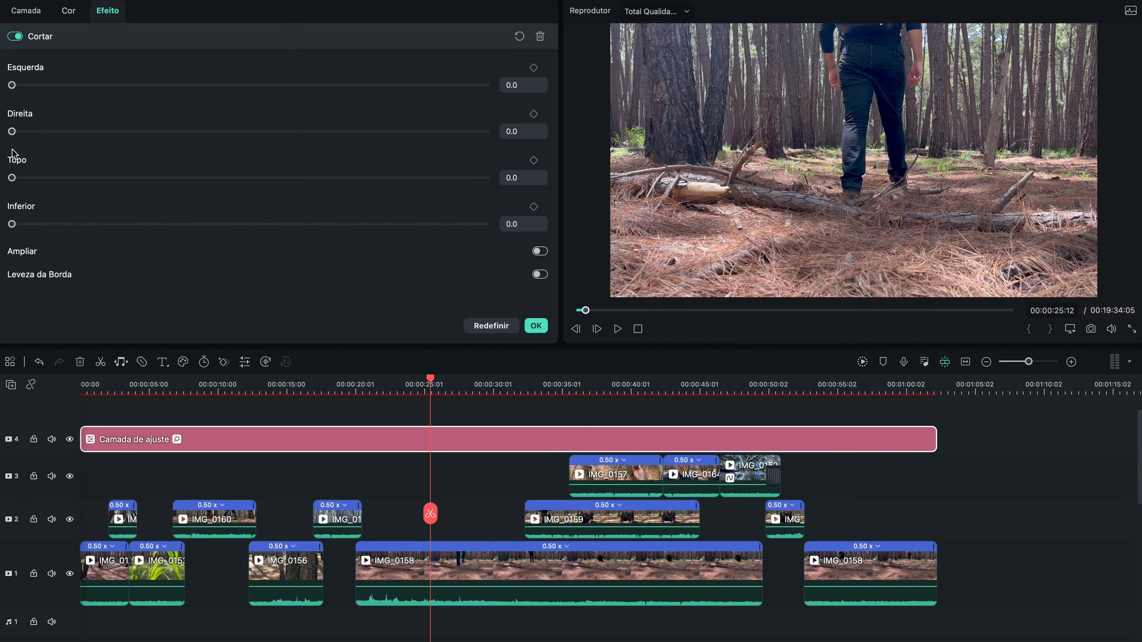
left_click_drag(12, 179, 64, 178)
type("15")
key("Return")
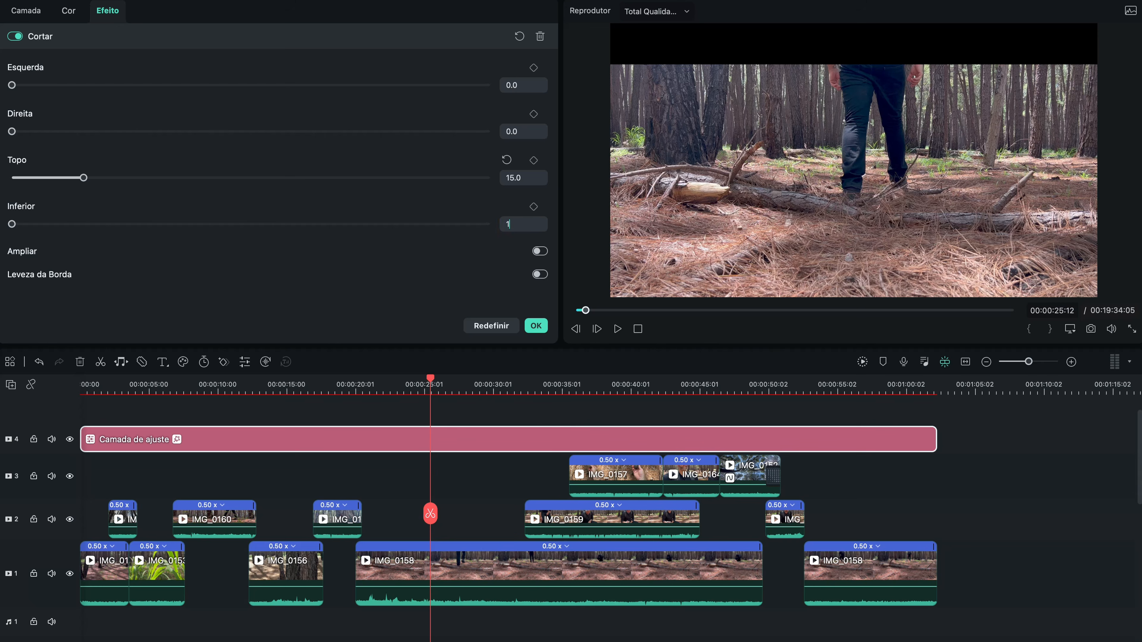
type("15")
key("Return")
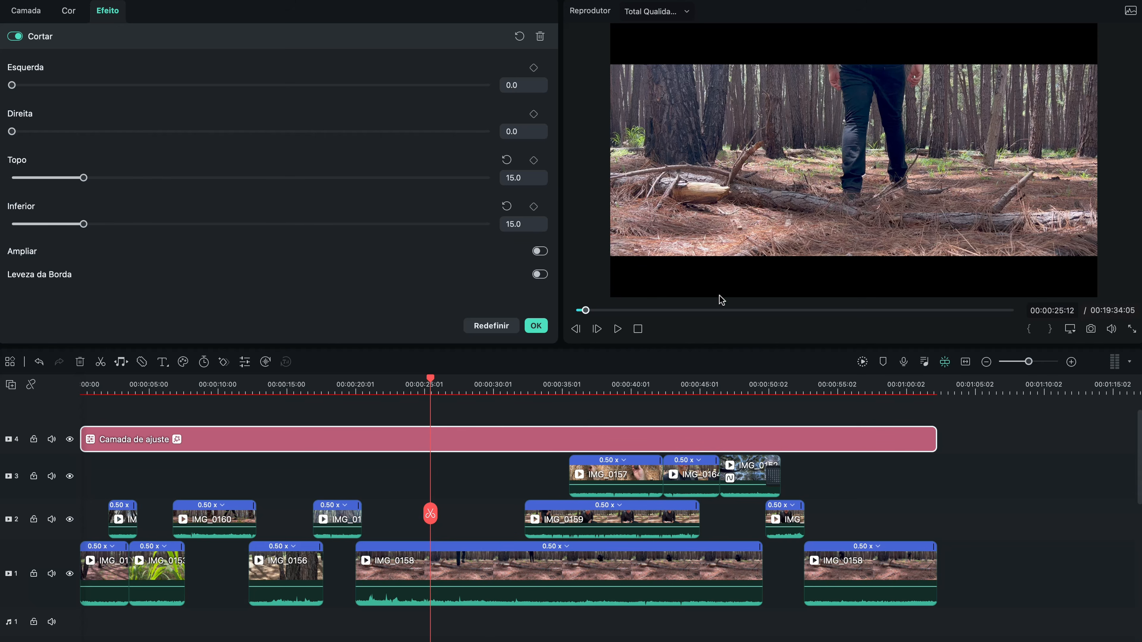
Step: Check the shots' framing within the cinematic black bars at several points along the timeline
left_click(311, 390)
left_click(346, 388)
left_click(406, 389)
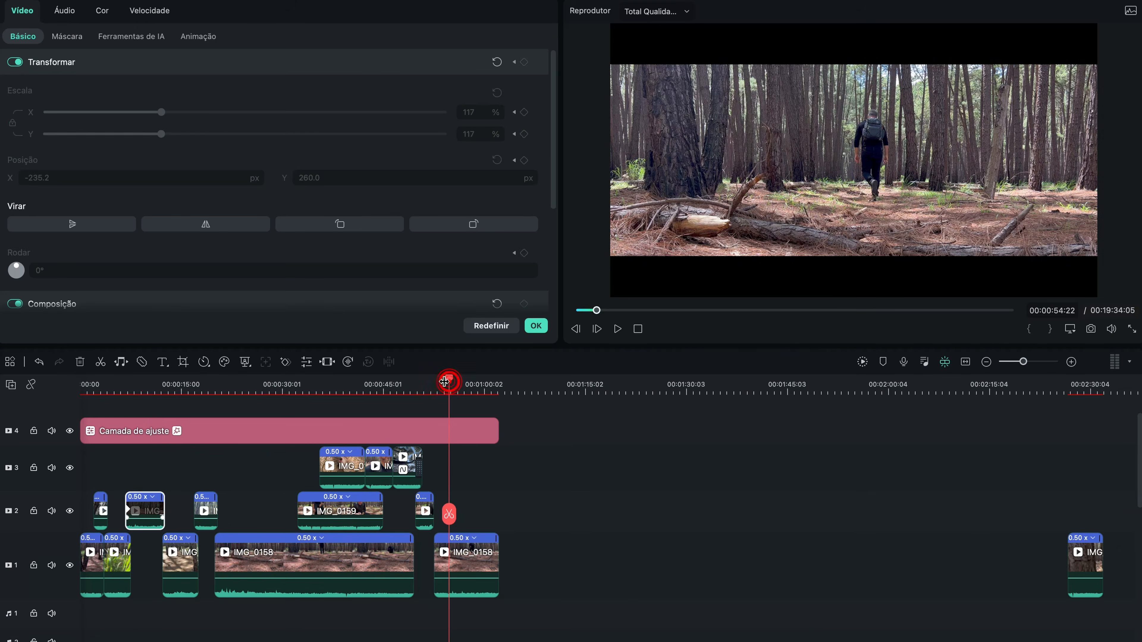
left_click(147, 389)
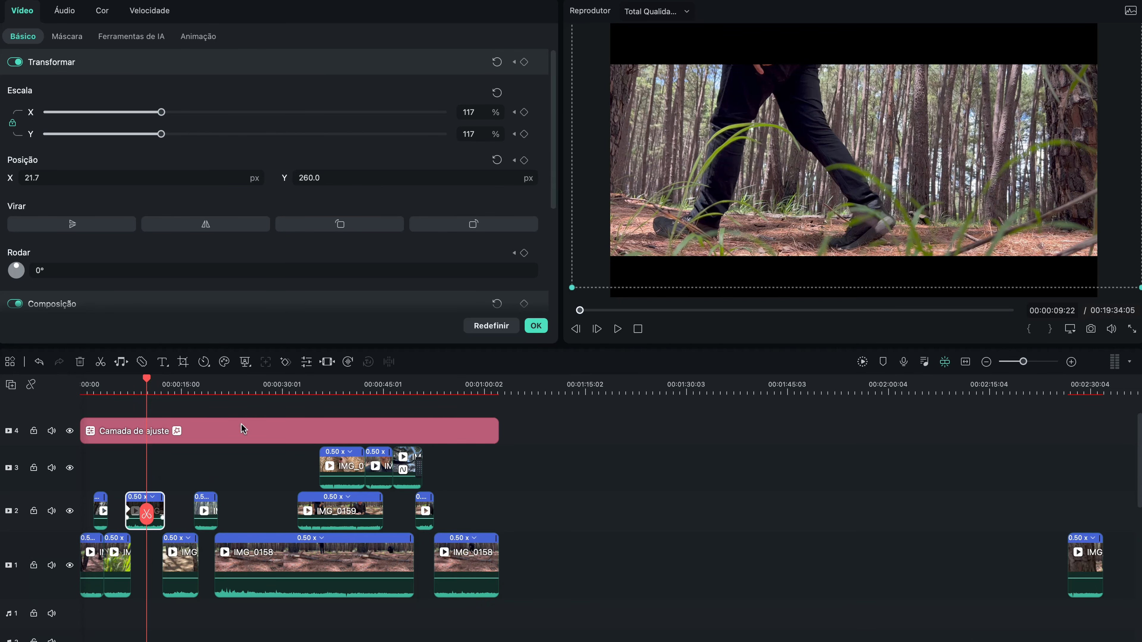
Step: Apply the Ha...tter colour preset to the adjustment layer on video track 4
left_click(240, 435)
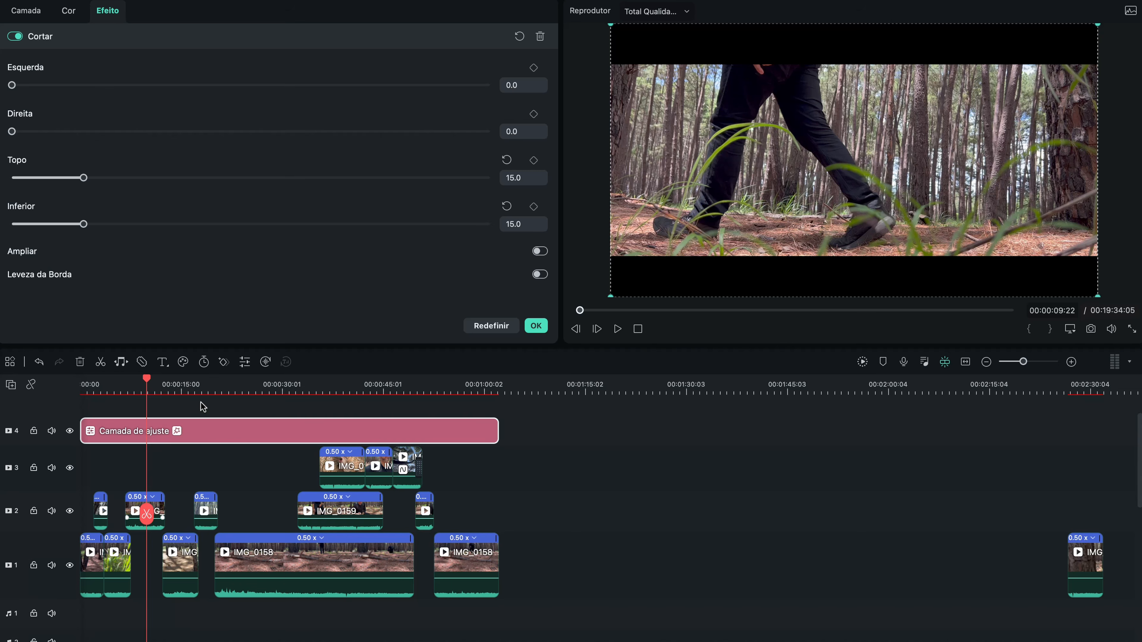
left_click(68, 13)
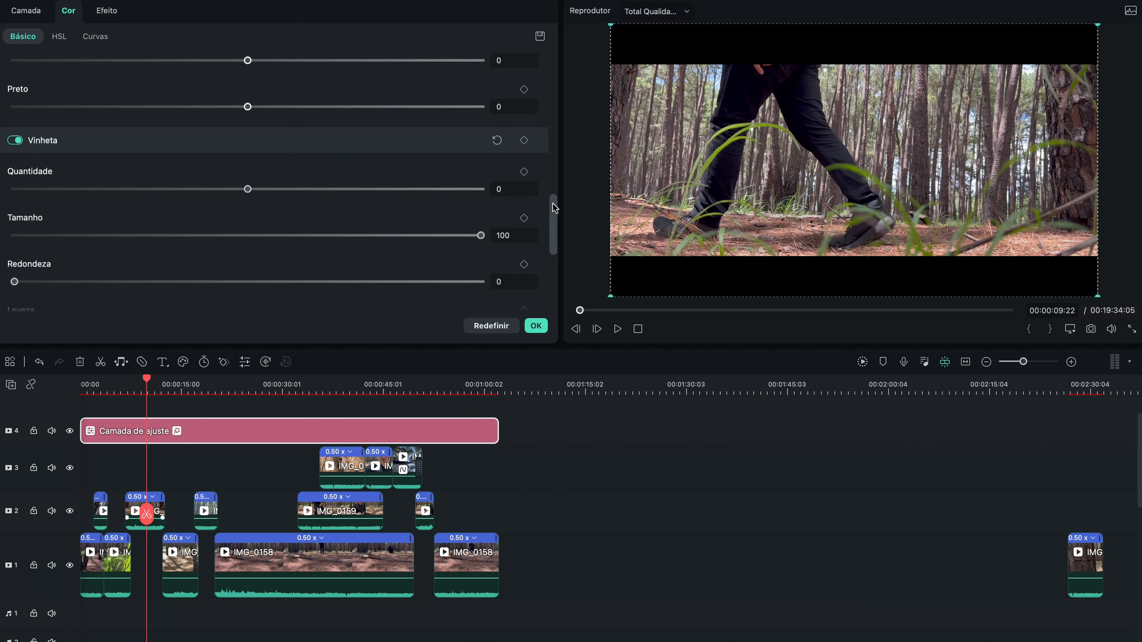
left_click_drag(553, 206, 548, 40)
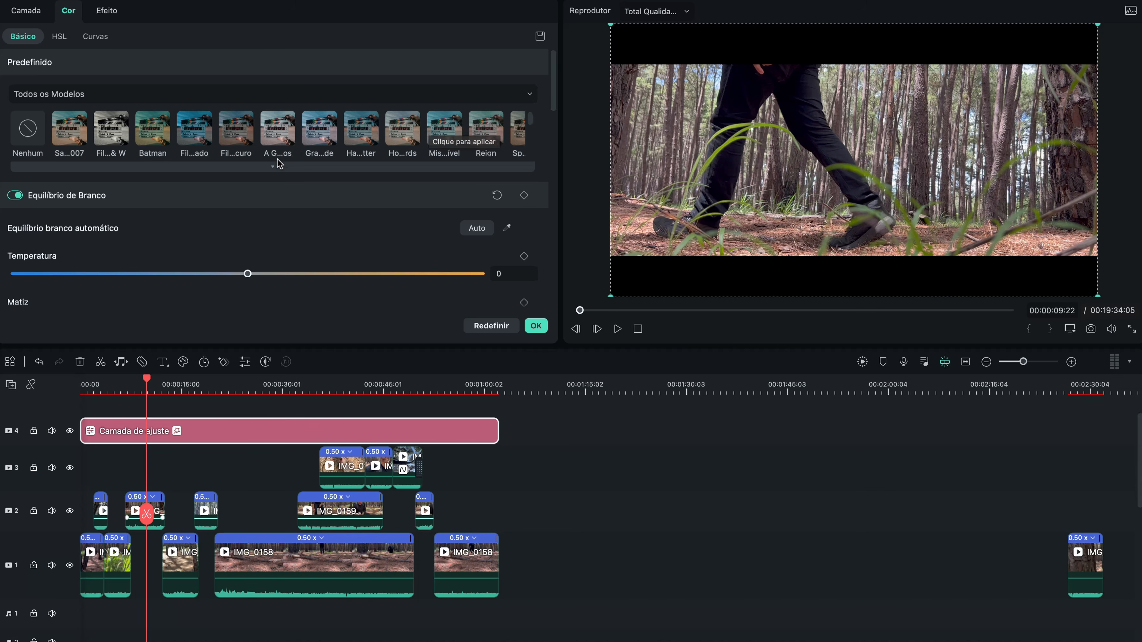
left_click(356, 133)
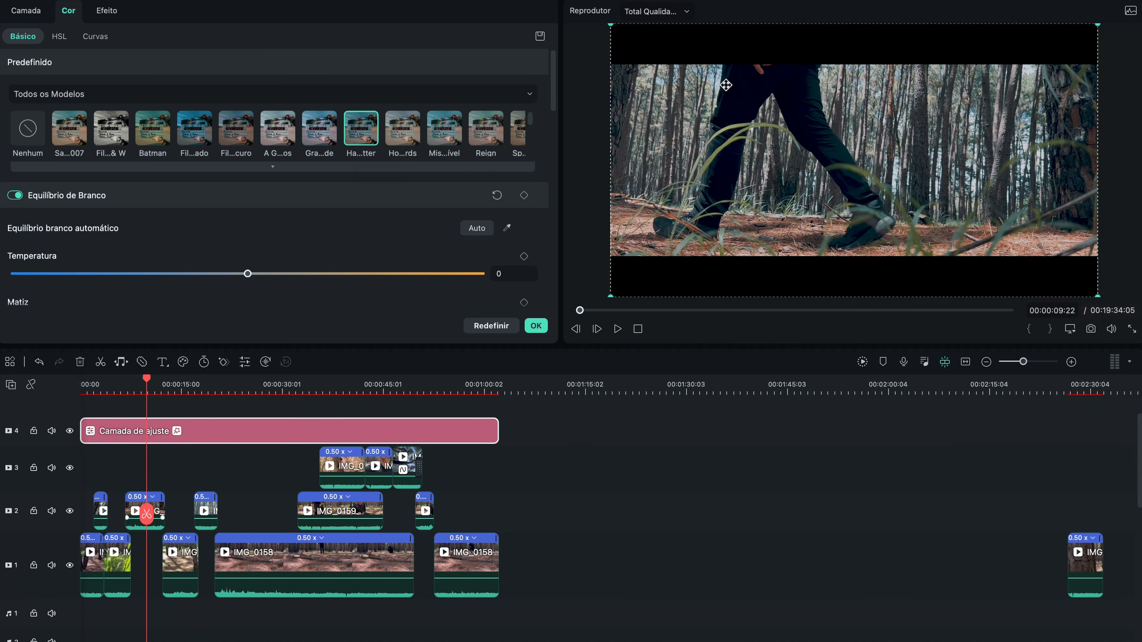
Step: Compare the early shots with and without the adjustment layer by toggling video track 4's visibility, and return to the timeline's start
left_click(94, 382)
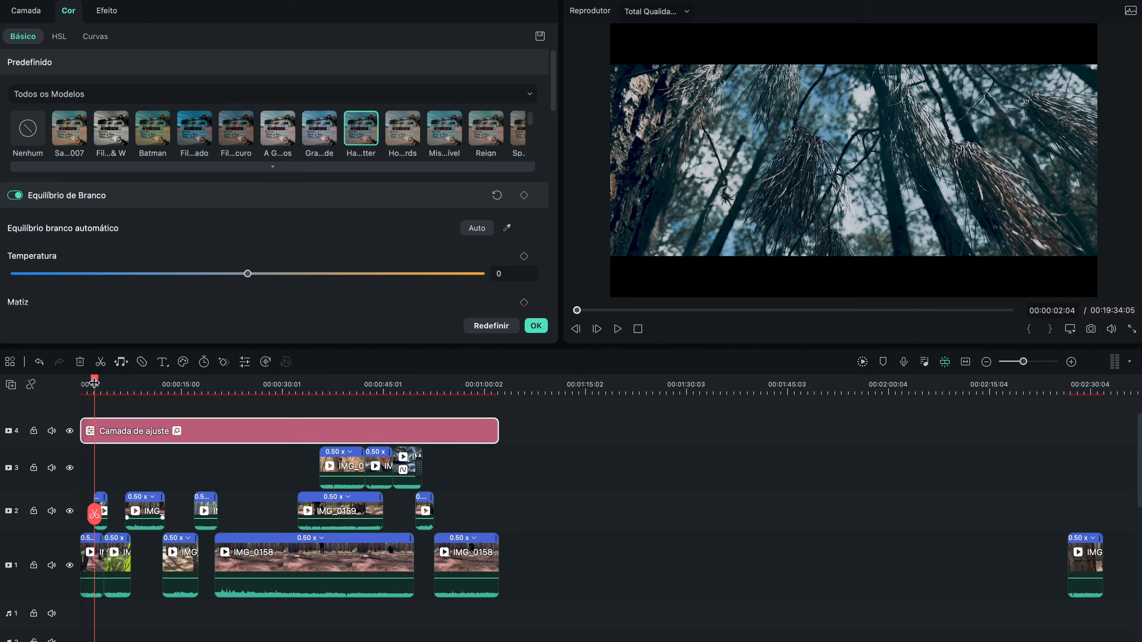
key("super+equal")
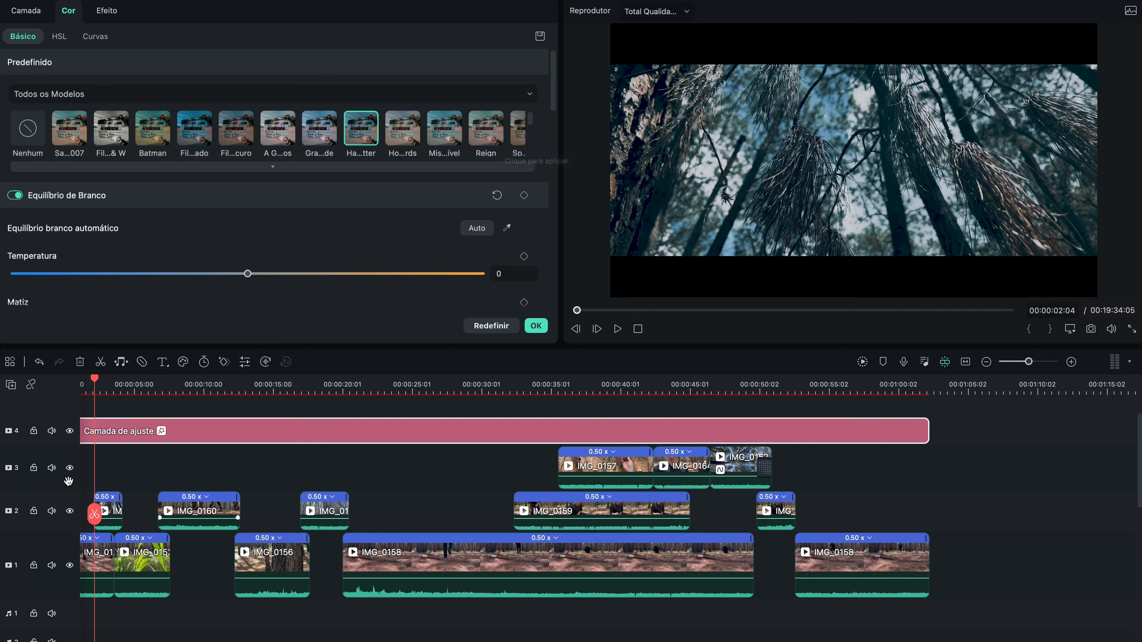
left_click(69, 431)
left_click(69, 431)
left_click(70, 431)
left_click(70, 431)
key("Home")
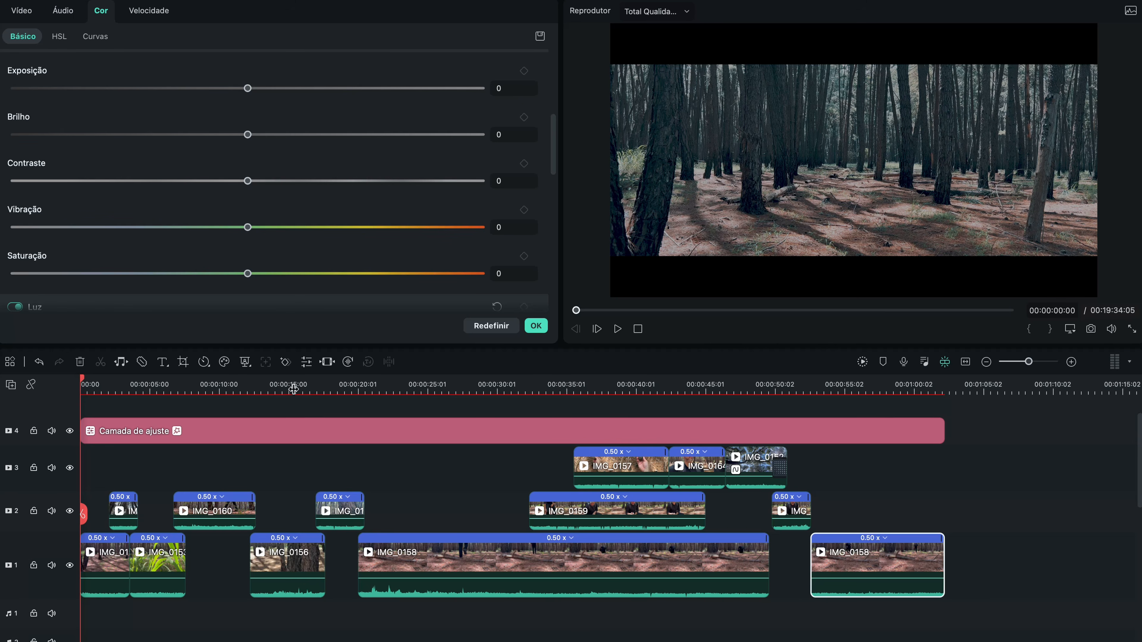
Step: Close the clip's settings and preview the vertical IMG_0167 footage from the project media
left_click(535, 326)
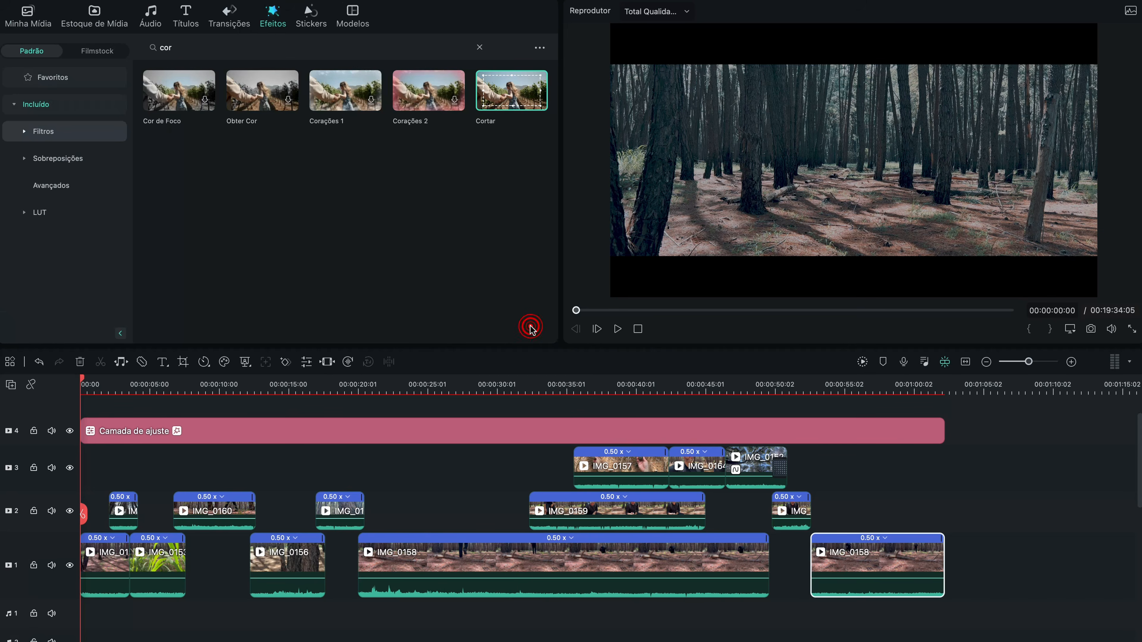
left_click(28, 10)
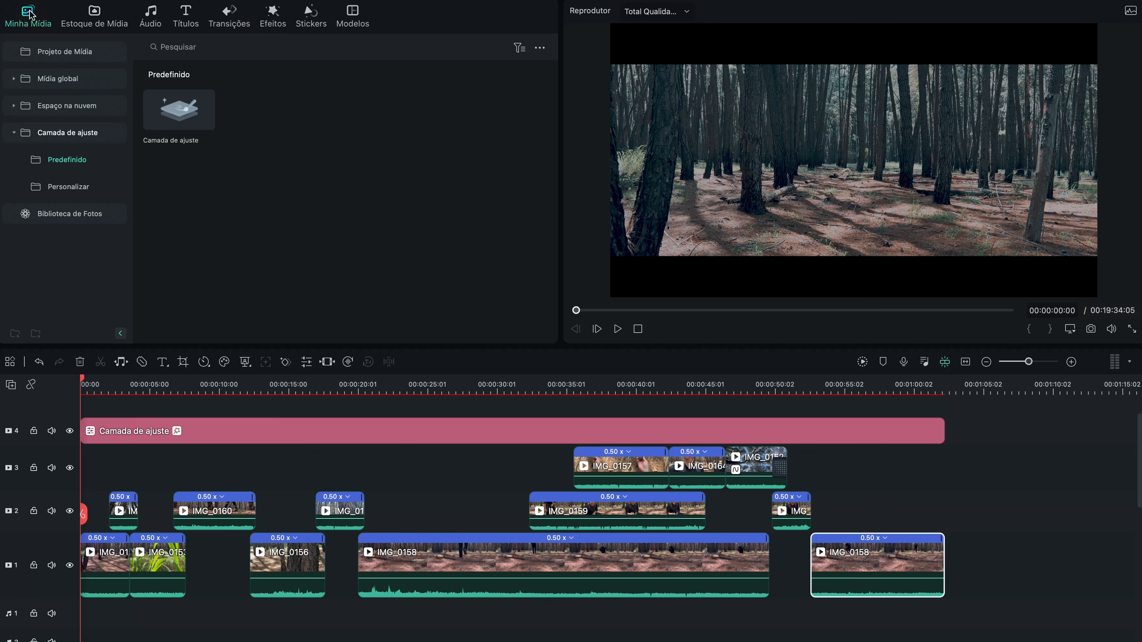
left_click(48, 56)
scroll(285, 223, "down", 1)
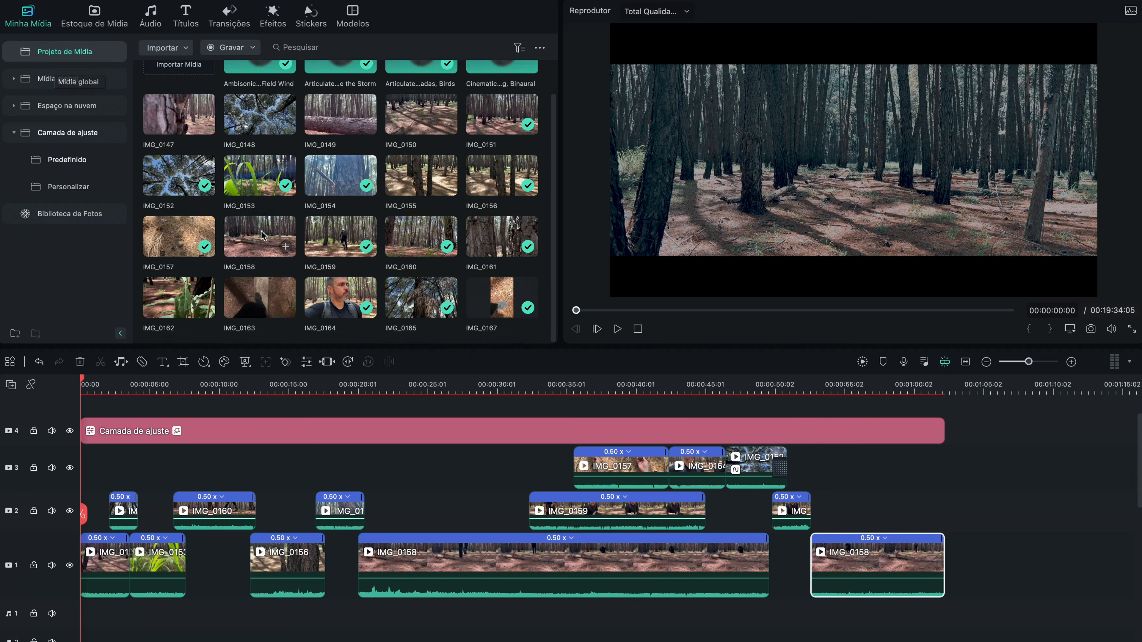
left_click(495, 297)
left_click(618, 327)
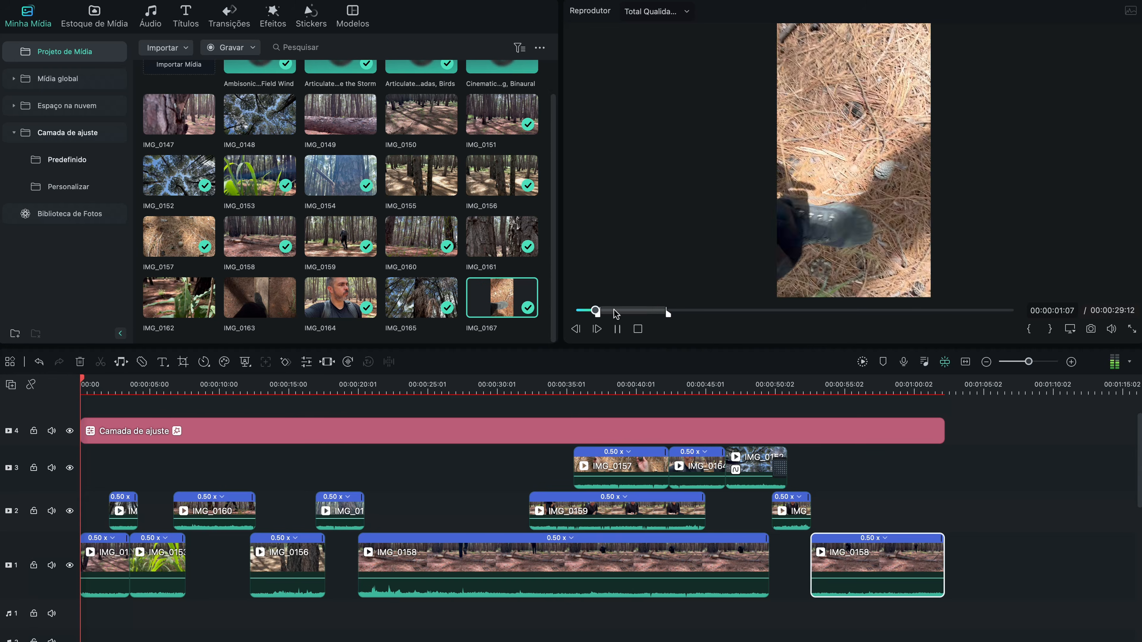
key("space")
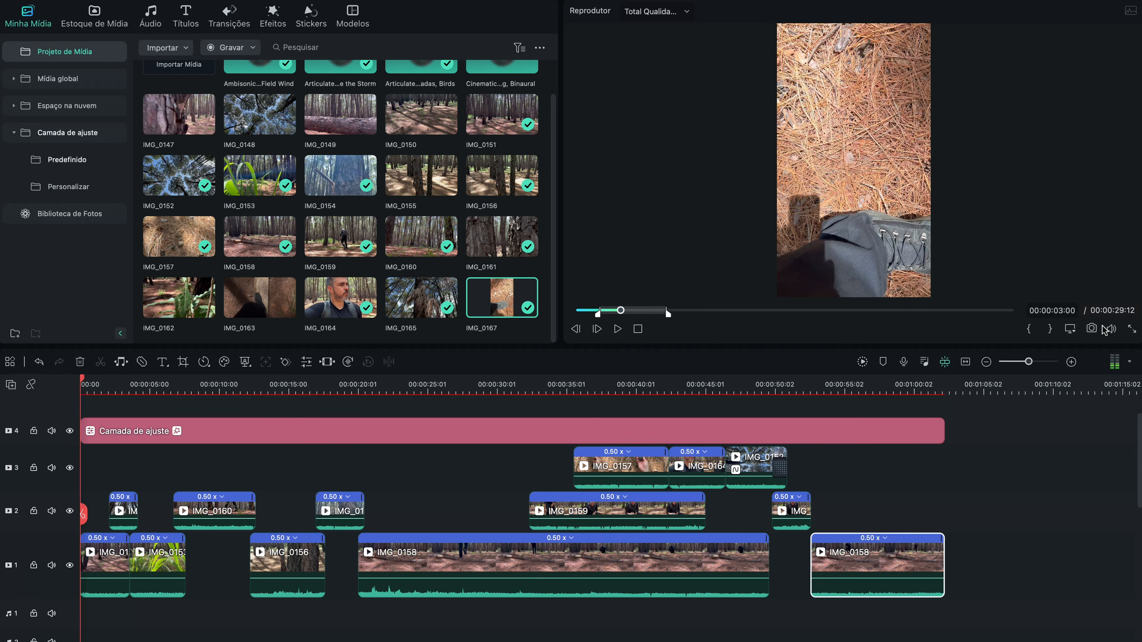
Step: Adjust the player's volume and listen to the footsteps in IMG_0167 again
left_click(1112, 329)
mouse_move(1112, 311)
left_mouse_down()
mouse_move(1105, 267)
mouse_move(1114, 310)
left_mouse_up()
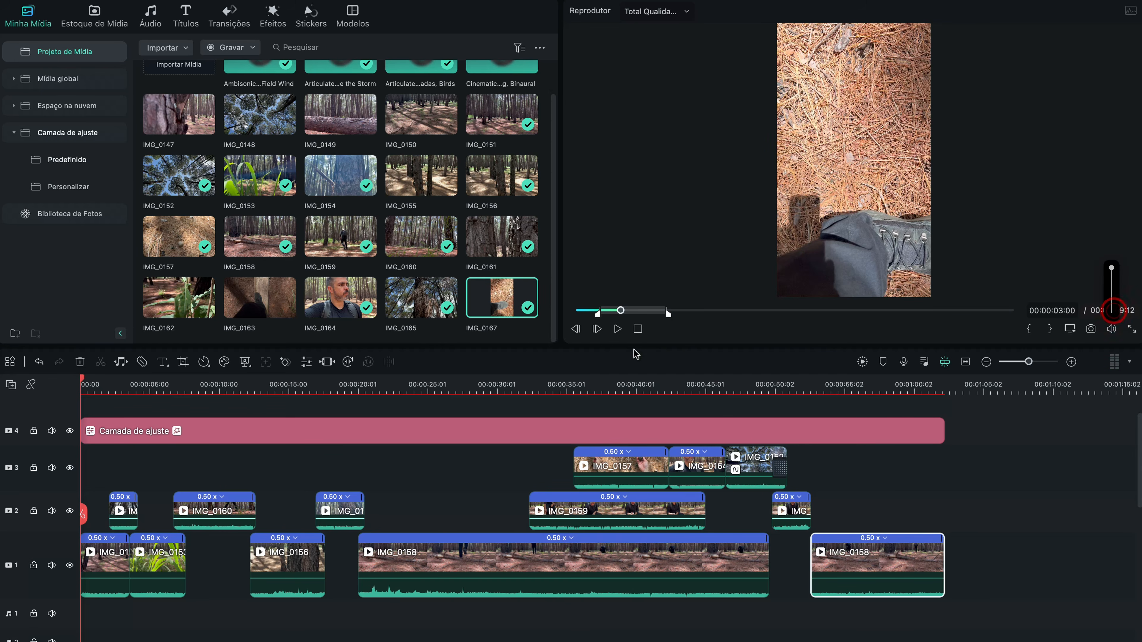
left_click(607, 310)
key("space")
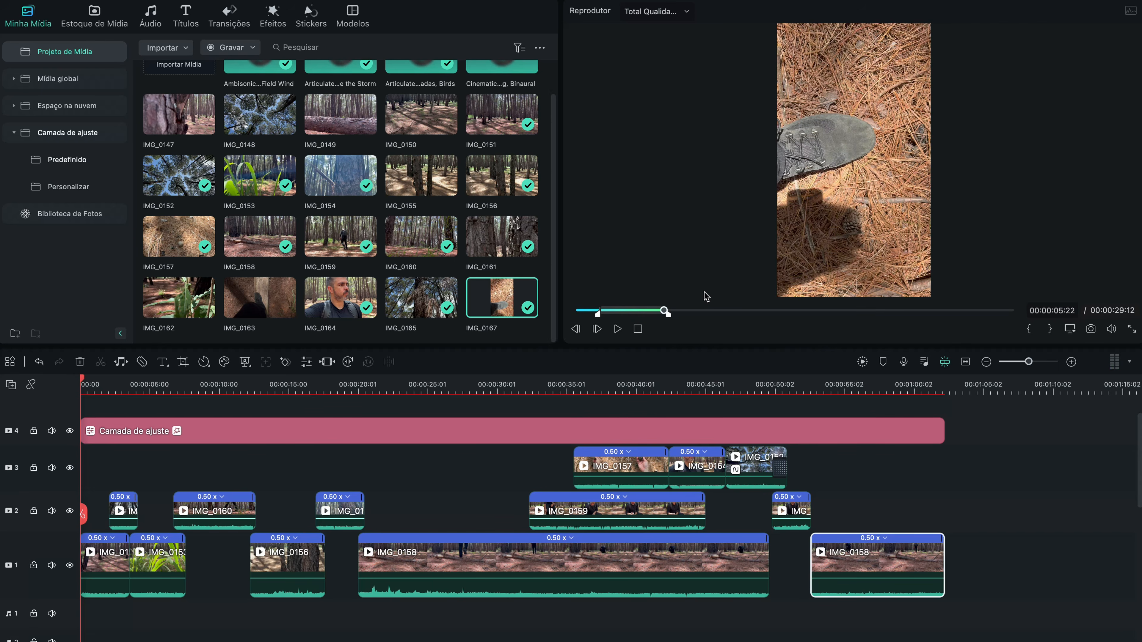
key("space")
key("space")
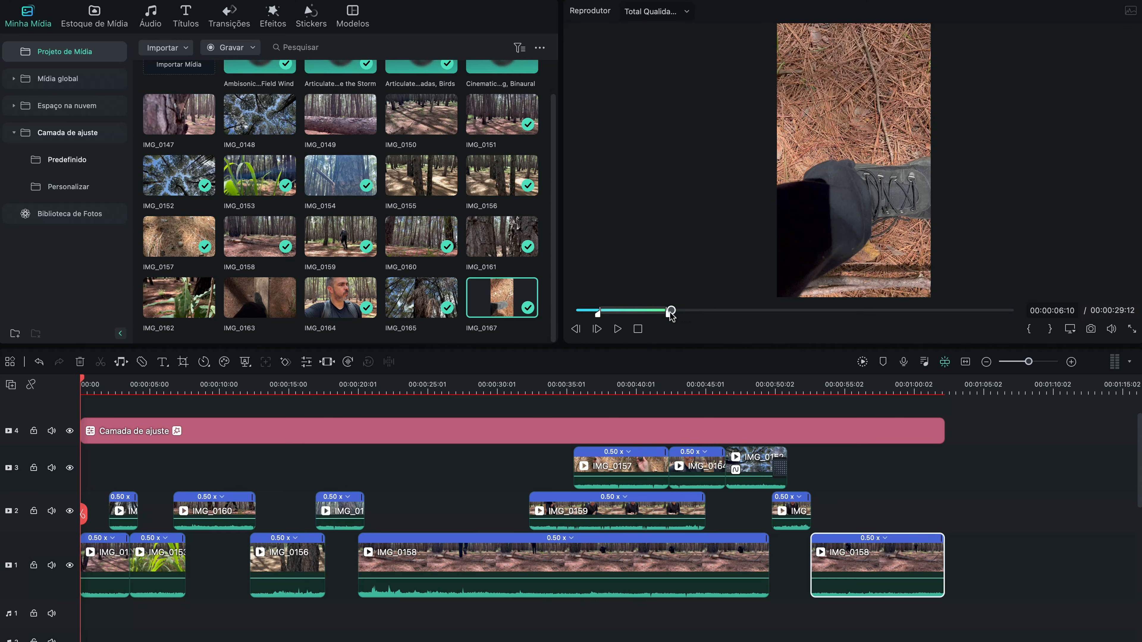
Step: Add a longer range of IMG_0167 after the last IMG_0158 clip on video track 1 and keep only its detached audio
left_click_drag(670, 313, 883, 312)
left_click_drag(809, 177, 989, 561)
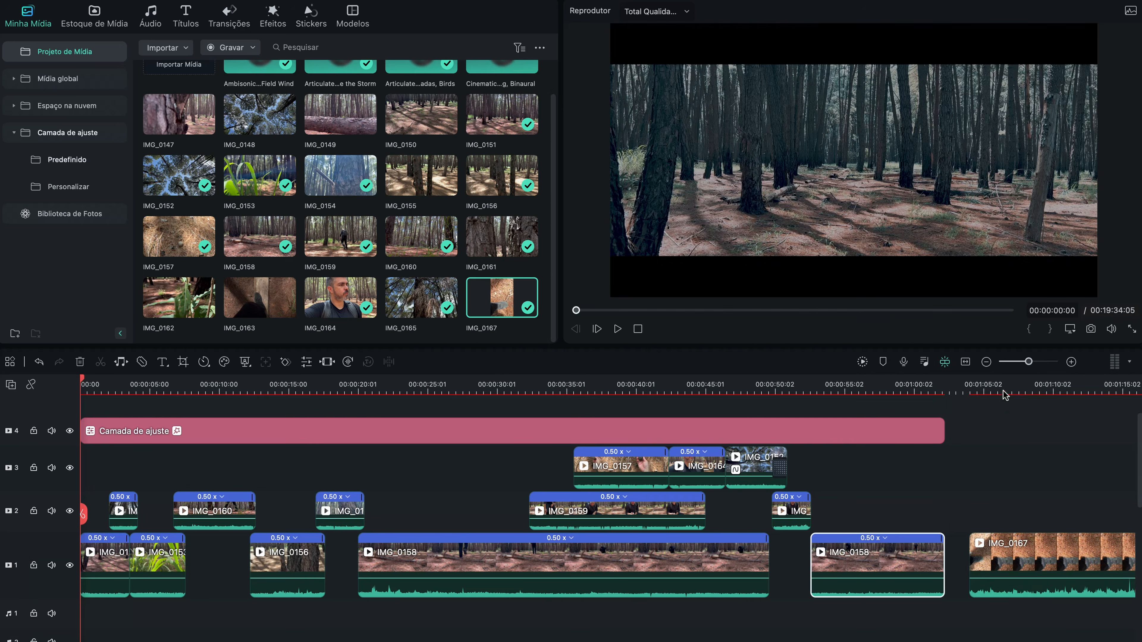
left_click(1043, 563)
right_click(1051, 563)
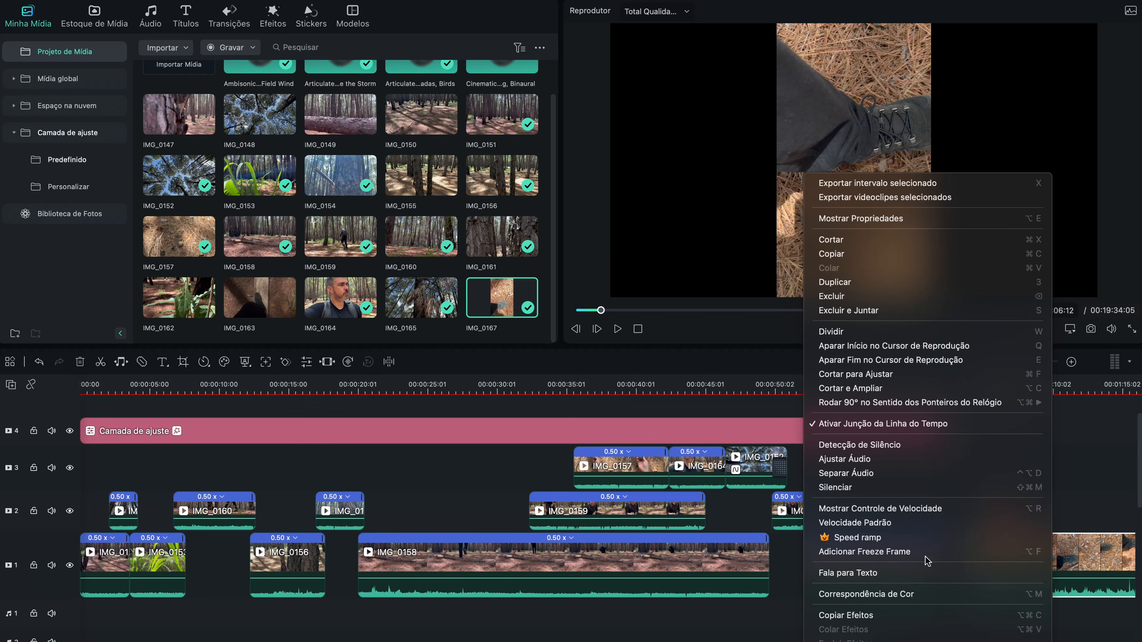
left_click(881, 473)
left_click(1047, 556)
key("Delete")
Step: Move the IMG_0167 audio on audio track 1 back beneath the early clips and play the timeline around IMG_0160
left_click(1038, 612)
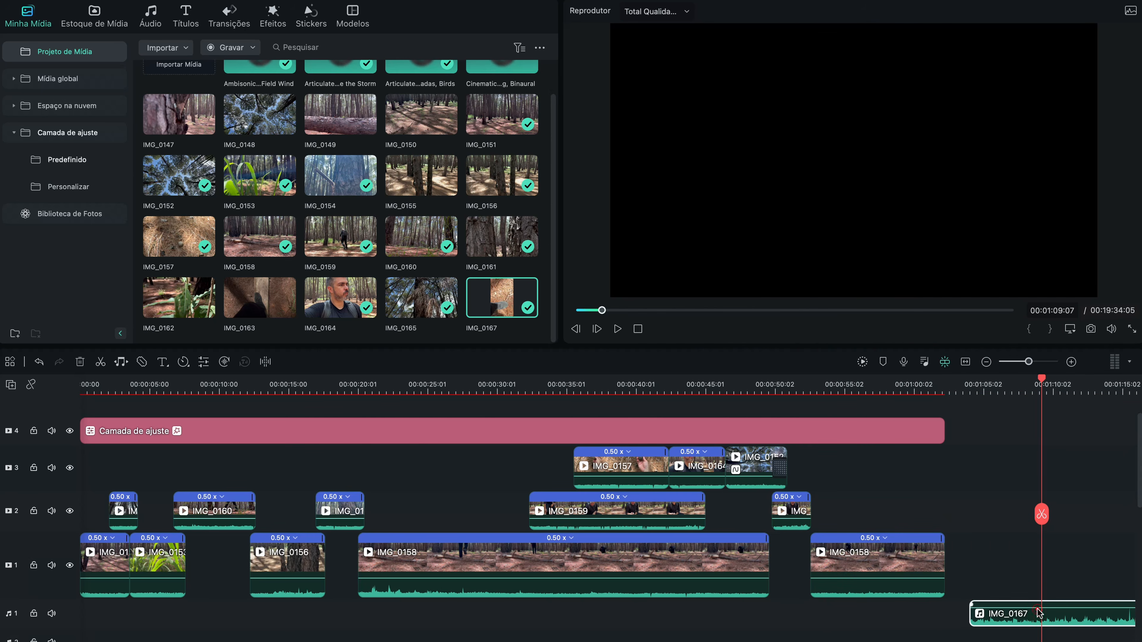
left_click_drag(1039, 613, 286, 607)
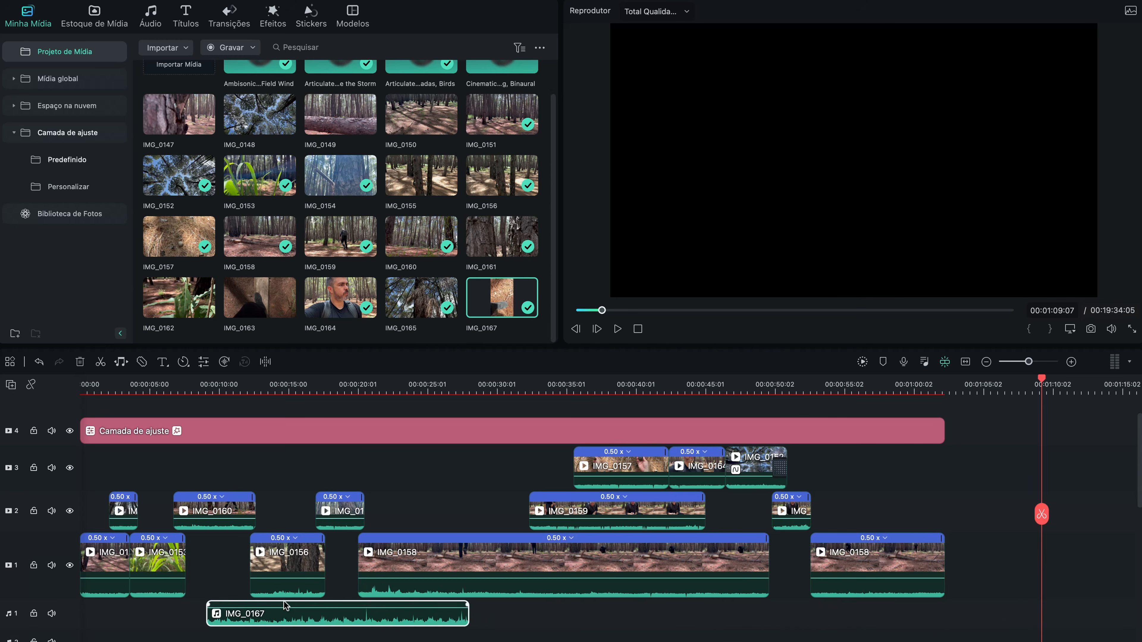
left_click(171, 388)
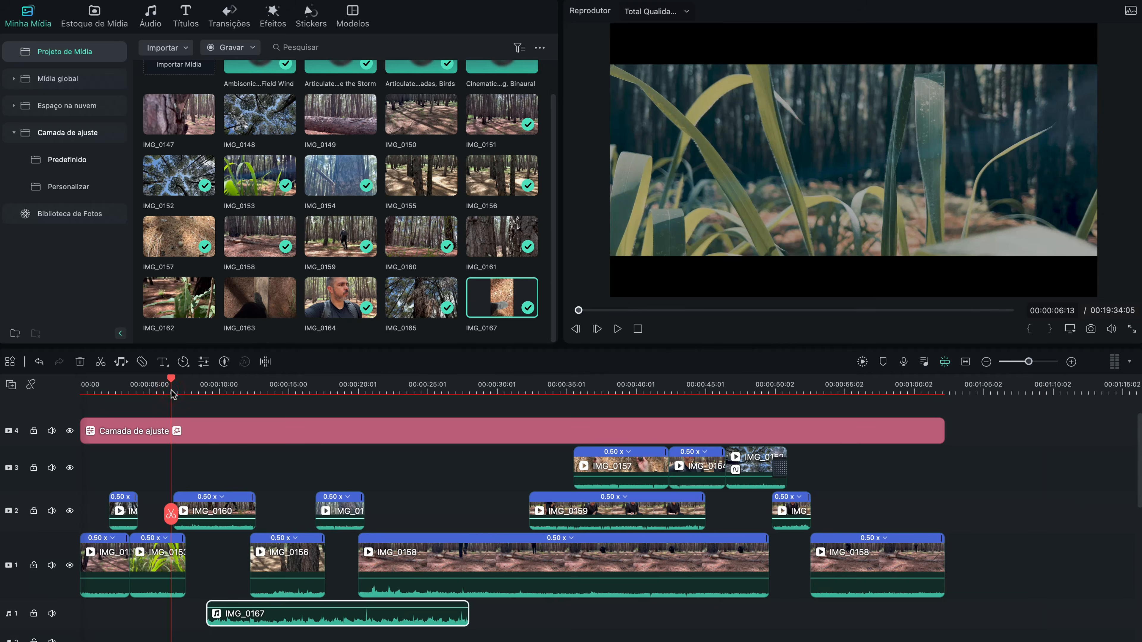
key("super+equal")
key("super+equal")
key("space")
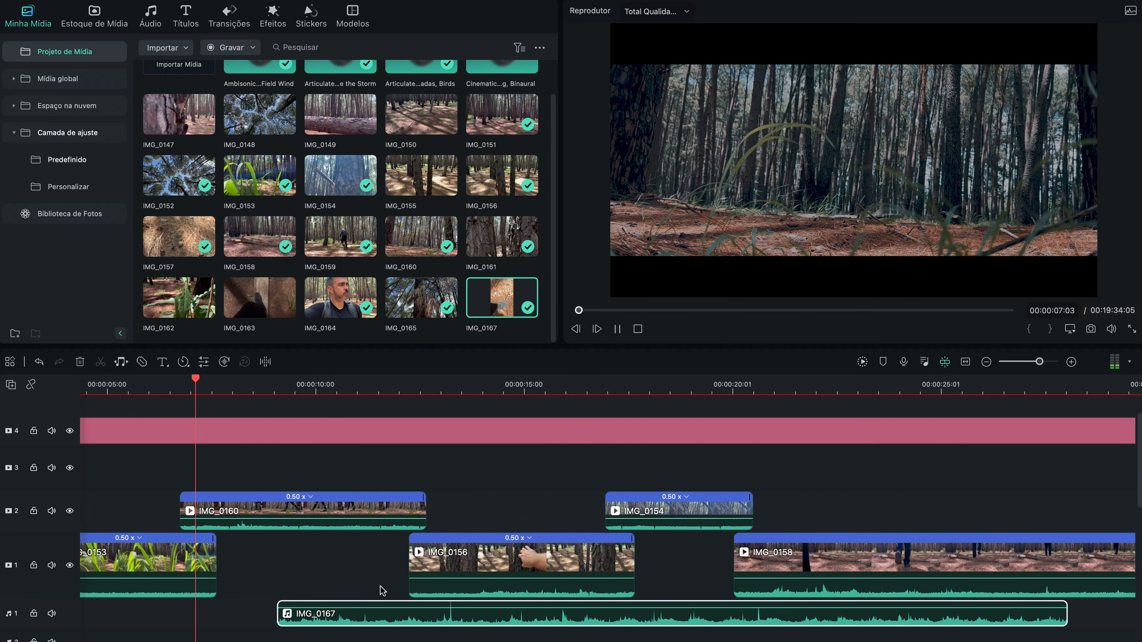
key("space")
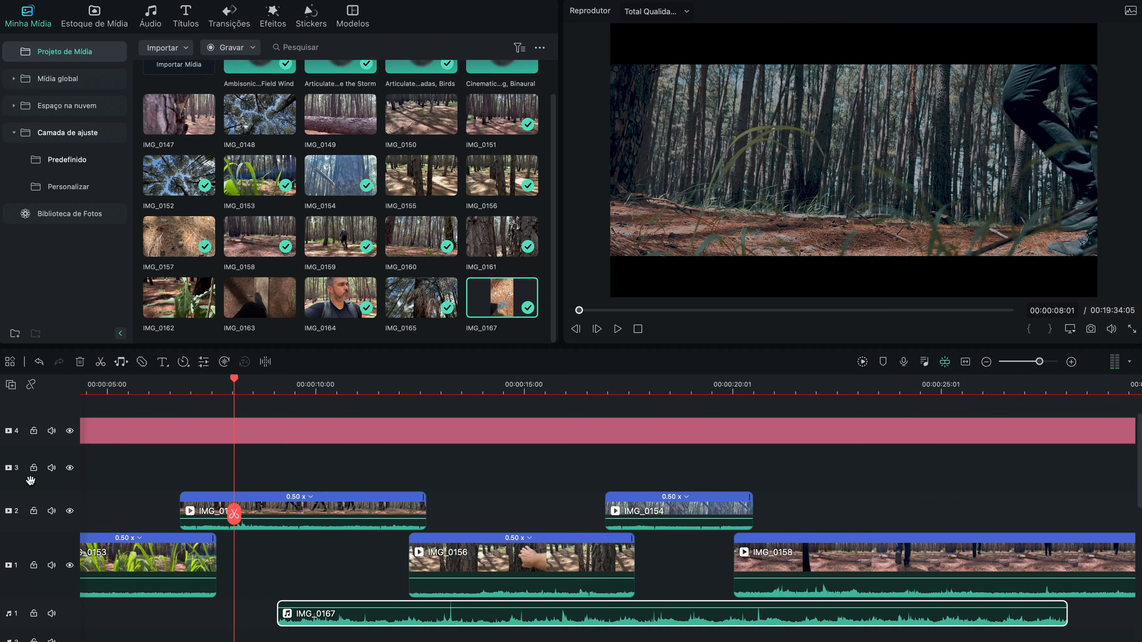
Step: Mute the original sound of video tracks 1, 2 and 3
left_click(50, 511)
left_click(51, 468)
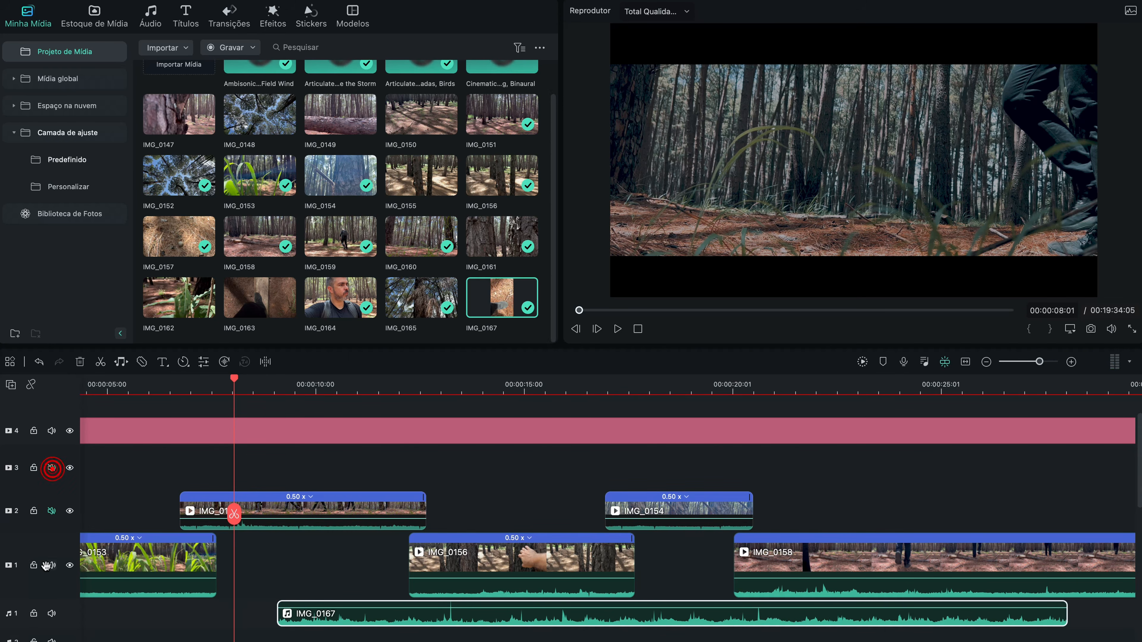
left_click(51, 565)
Step: Align the start of the IMG_0167 audio with the start of the IMG_0160 clip and play it from there
left_click_drag(390, 624, 292, 624)
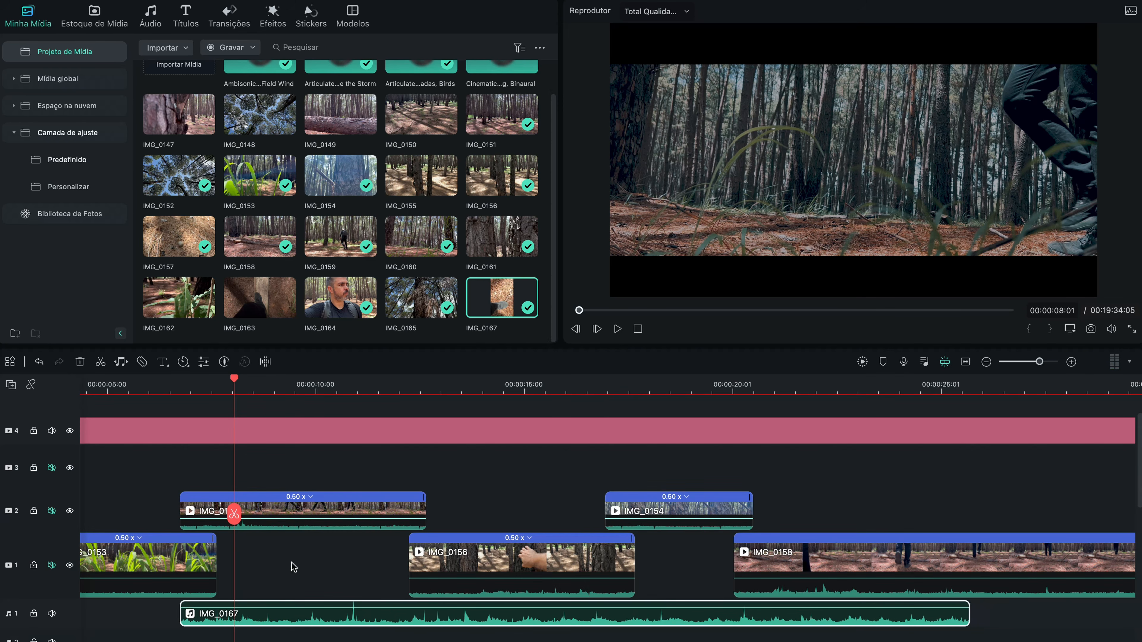
left_click(182, 394)
key("space")
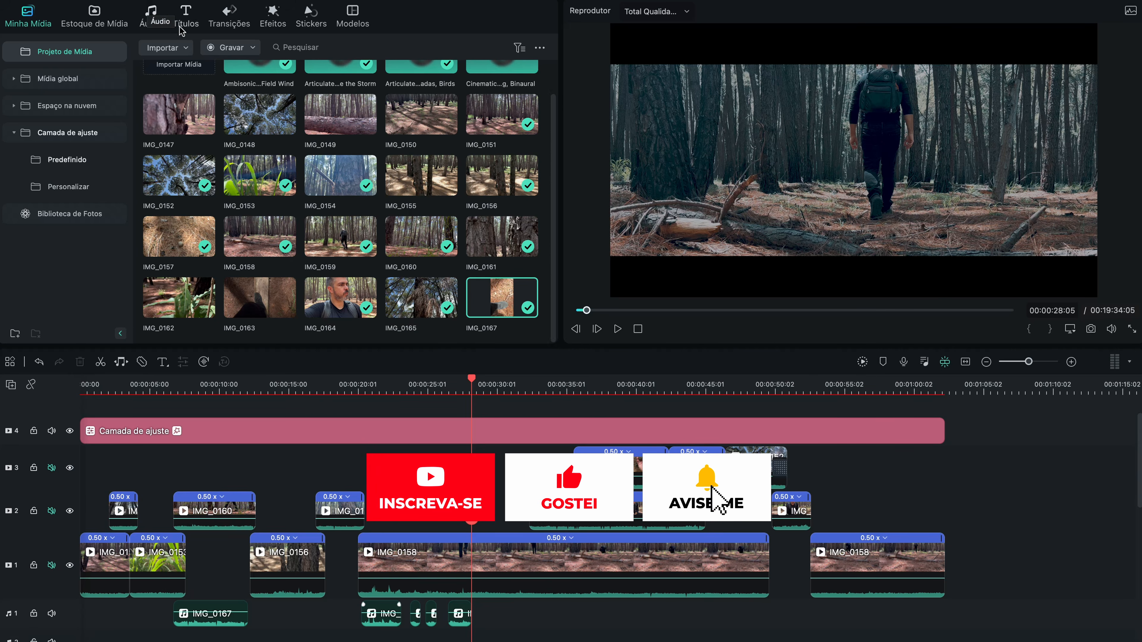
Step: Open the favourite Filmstock sound effects and listen to Sound Of The Wind
left_click(148, 14)
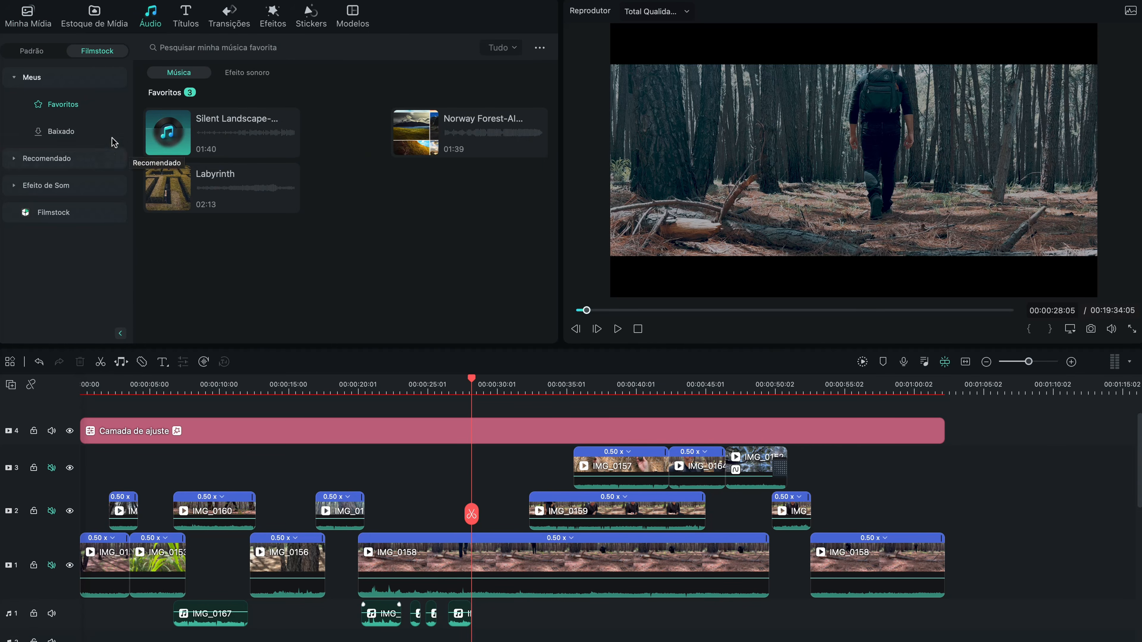
left_click(256, 75)
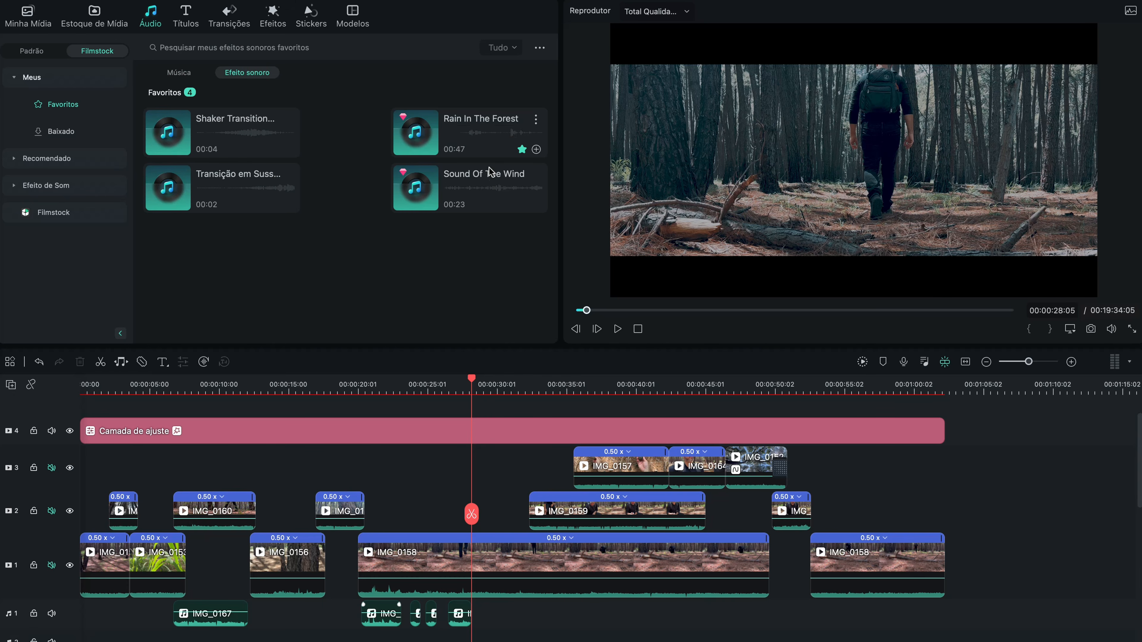
left_click(494, 185)
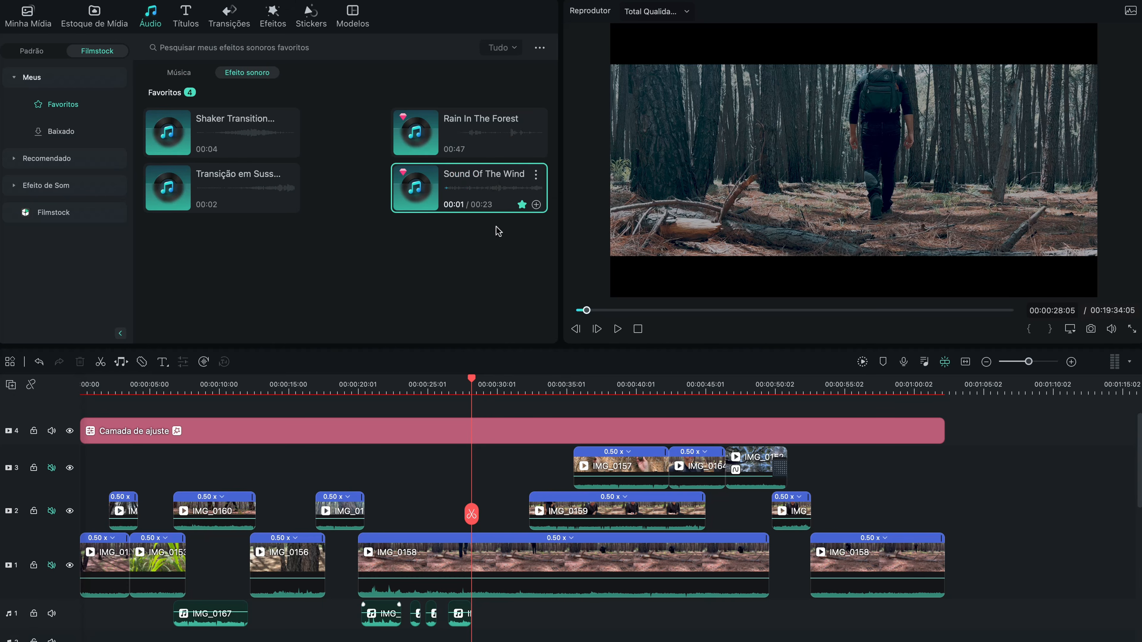
key("space")
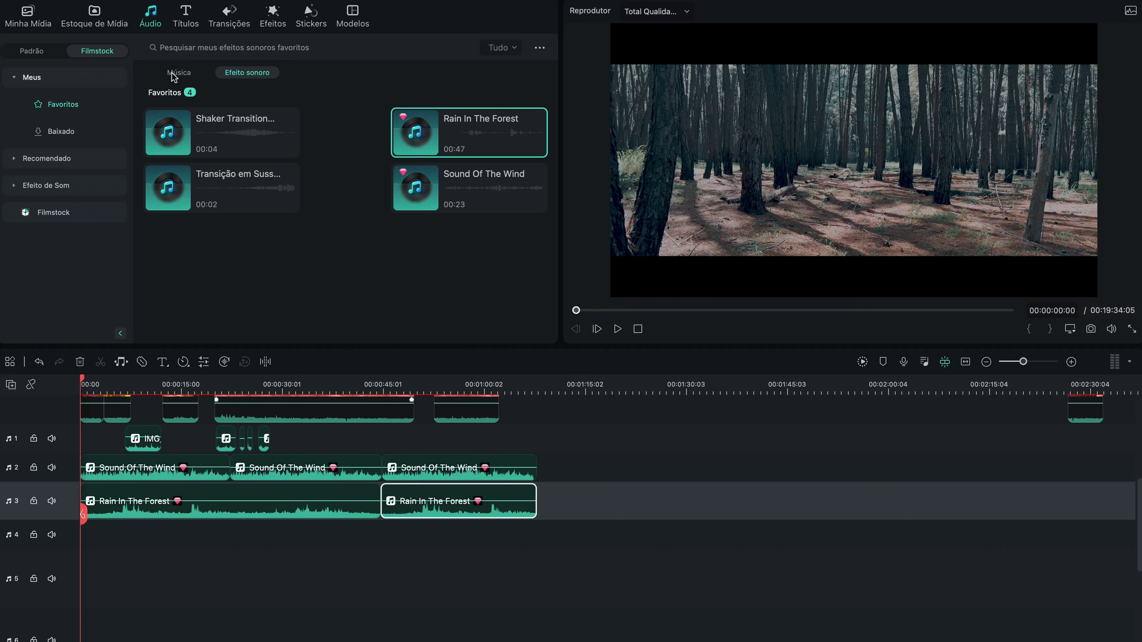
Step: Preview the favourite music track Labyrinth and add it to audio track 4 near the timeline's start
left_click(170, 75)
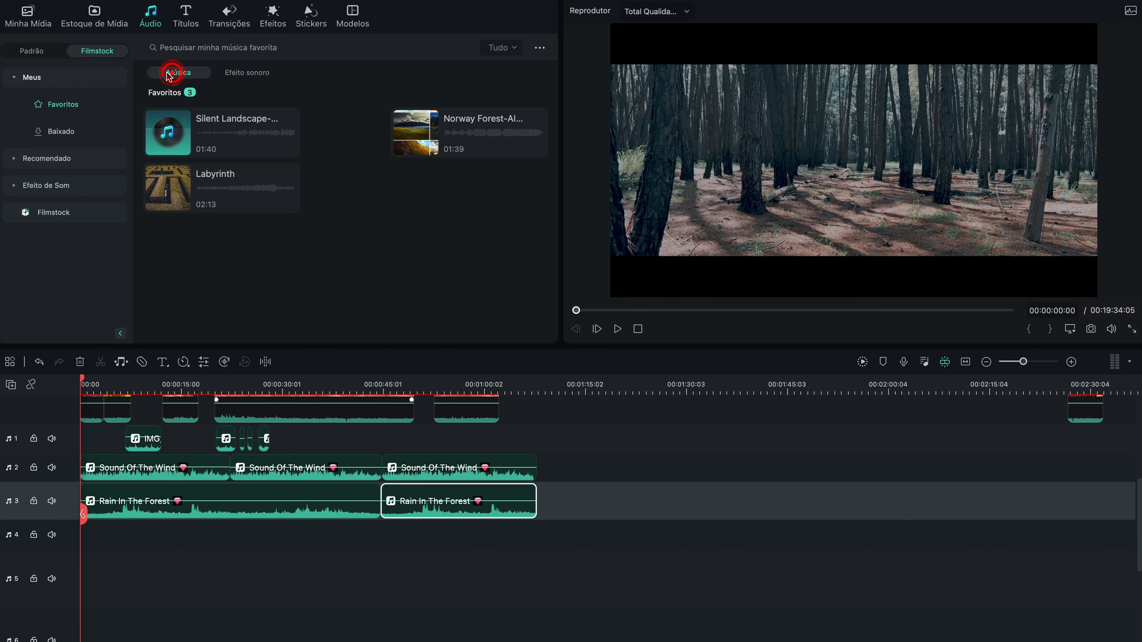
left_click(217, 186)
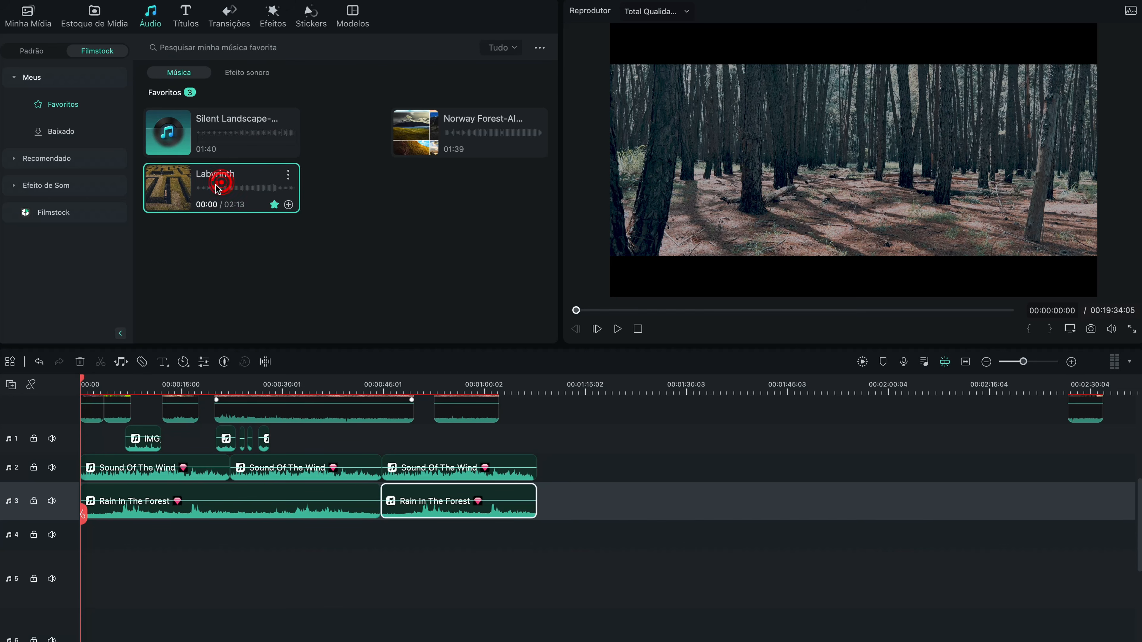
key("space")
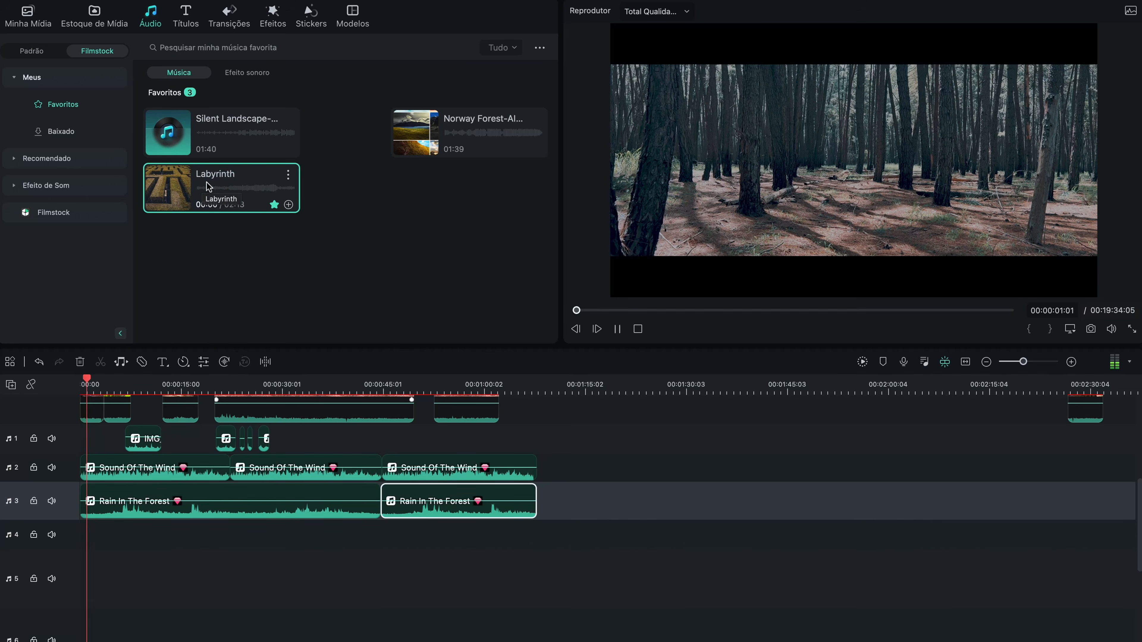
left_click_drag(211, 175, 163, 540)
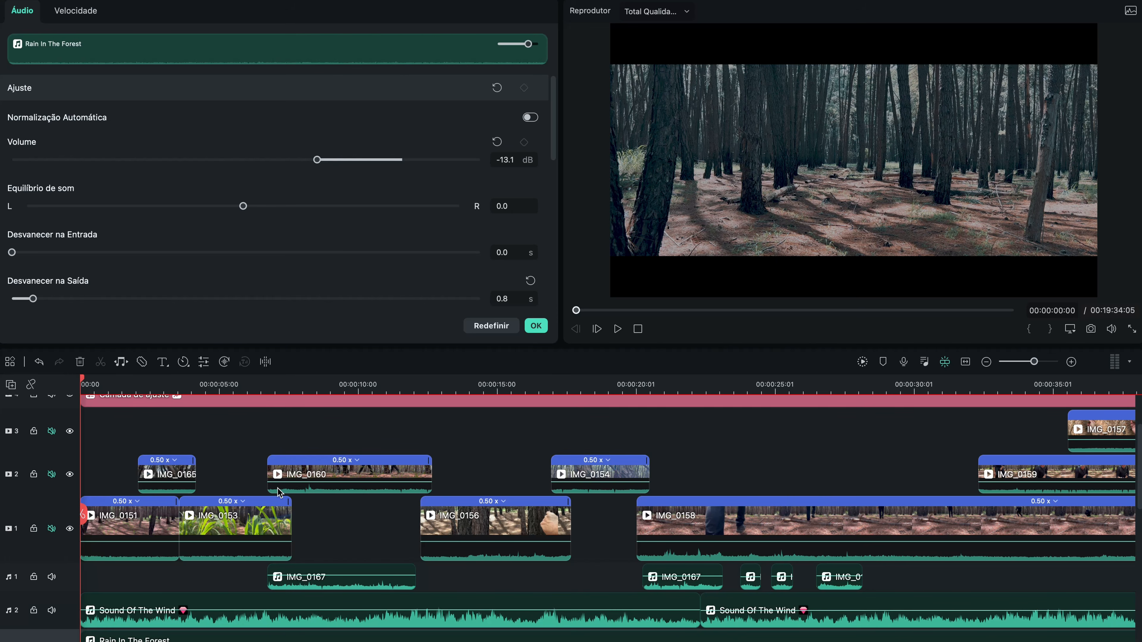